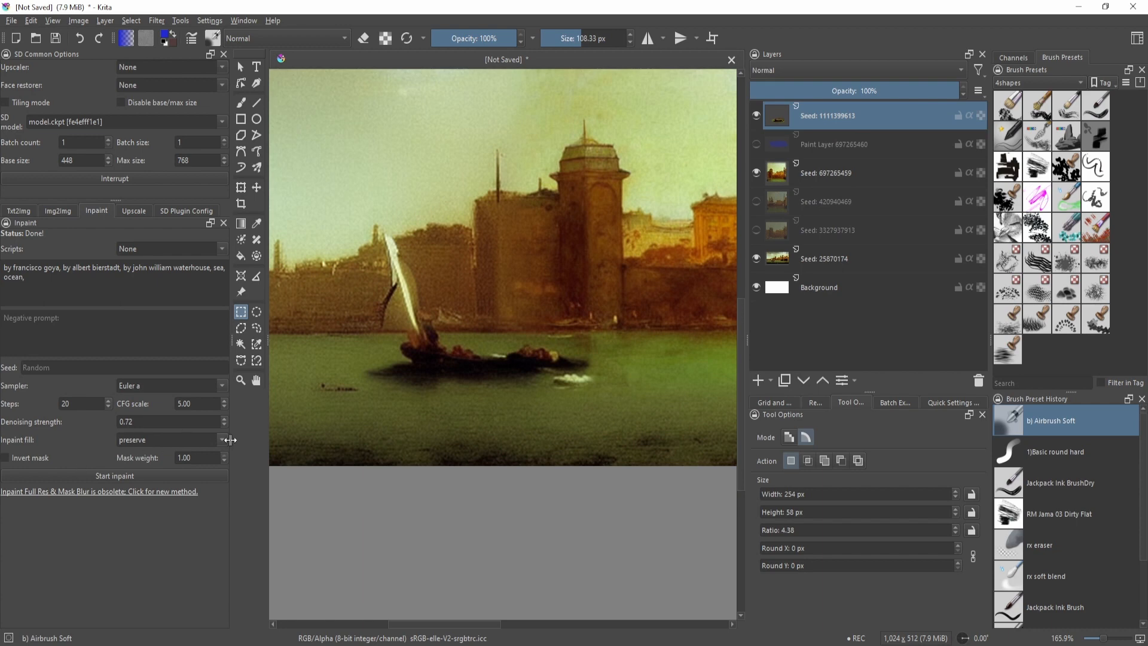
# Undo the last inpaint result and set the inpaint fill to latent noise
pyautogui.hotkey('ctrl', 'z')
pyautogui.click(224, 440)
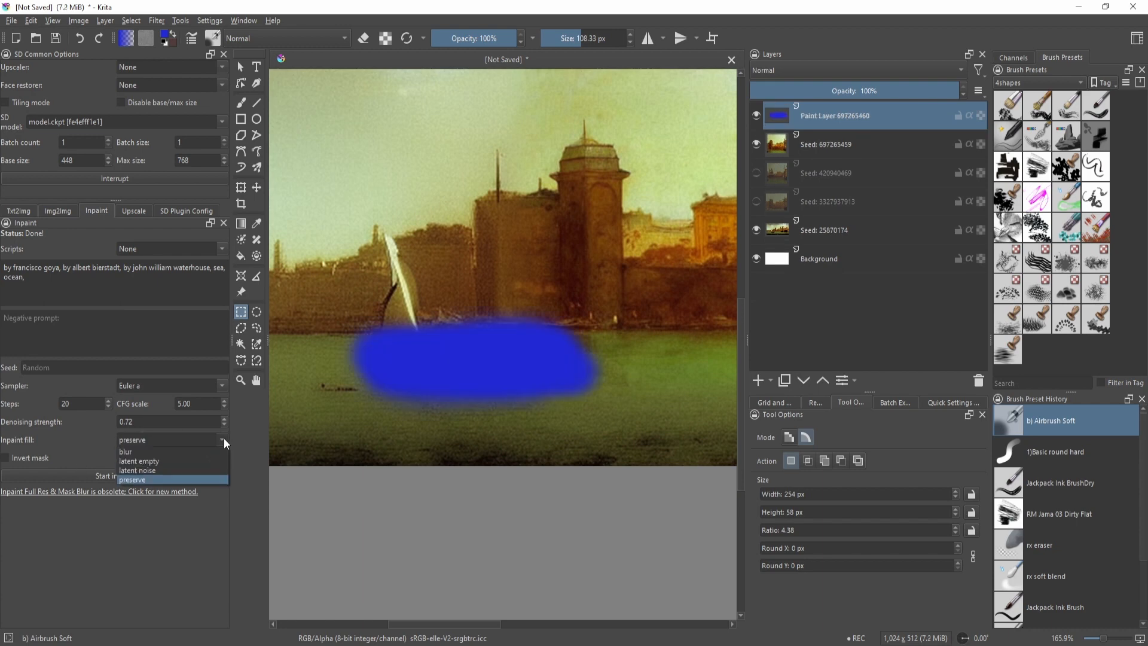
pyautogui.click(209, 469)
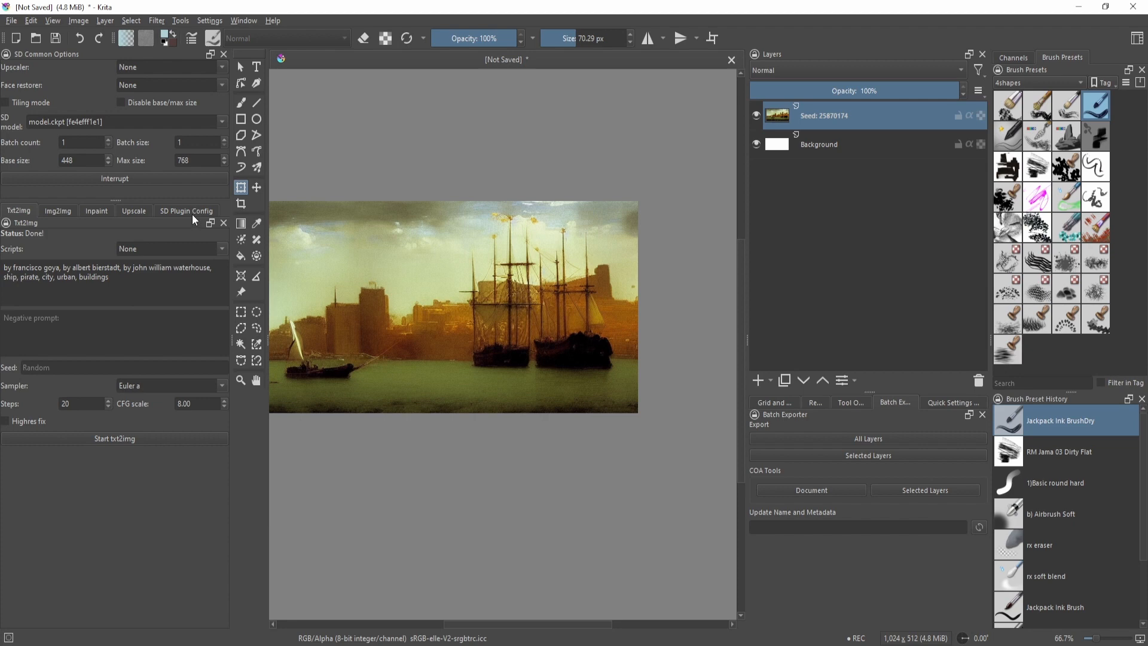
# Look through the SD plugin configuration, return to the txt2img settings and check the document's size
pyautogui.click(193, 213)
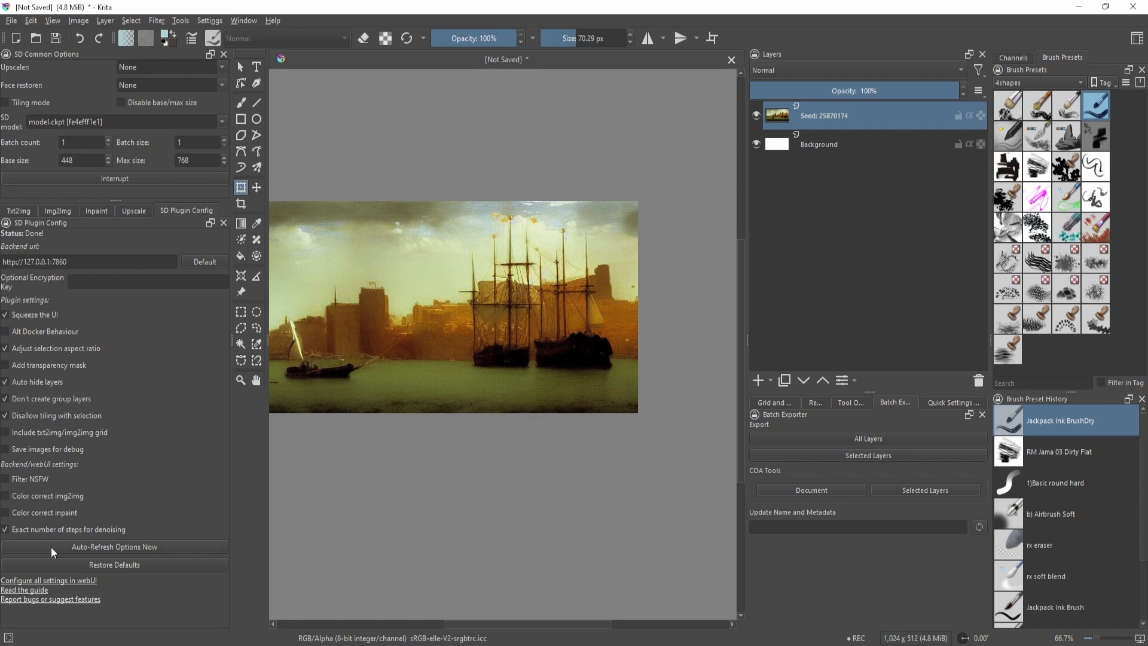
pyautogui.click(30, 213)
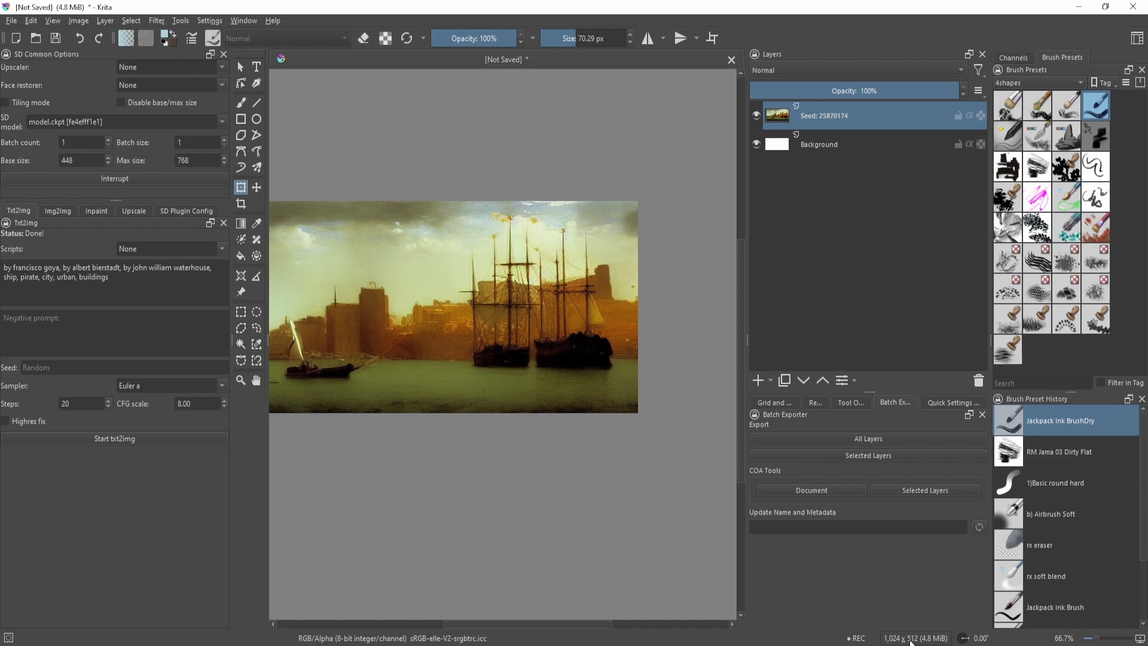
pyautogui.moveTo(910, 641)
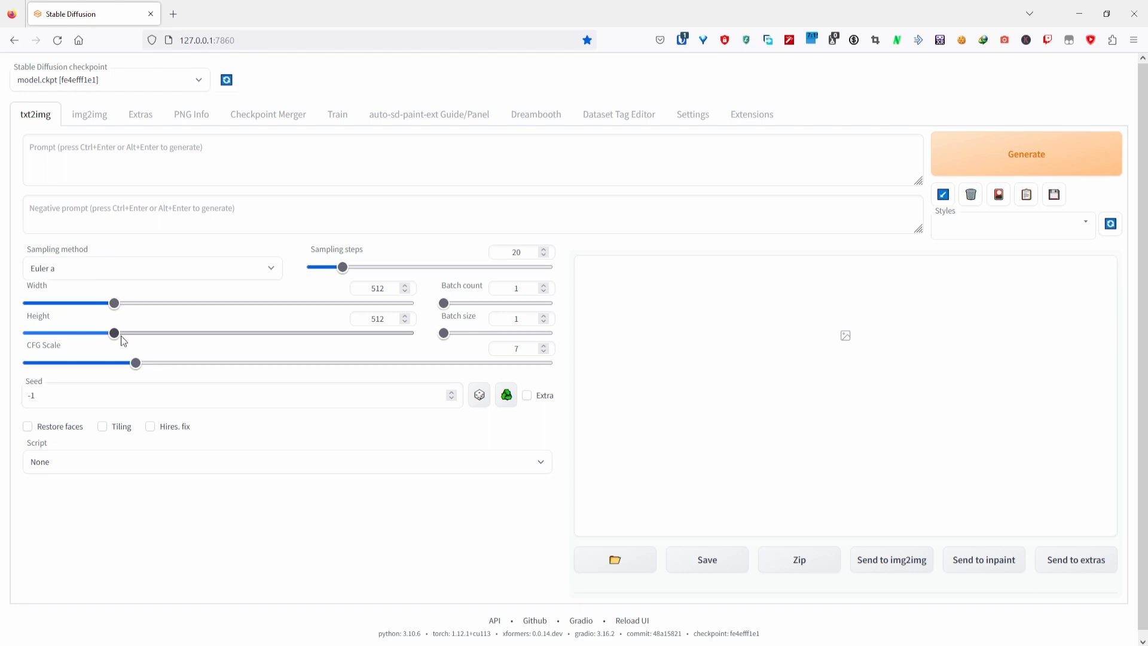
# In the Stable Diffusion web UI, try different txt2img width and height values, ending at 576 by 576
pyautogui.moveTo(119, 333); pyautogui.dragTo(177, 328)
pyautogui.moveTo(115, 304); pyautogui.dragTo(90, 303)
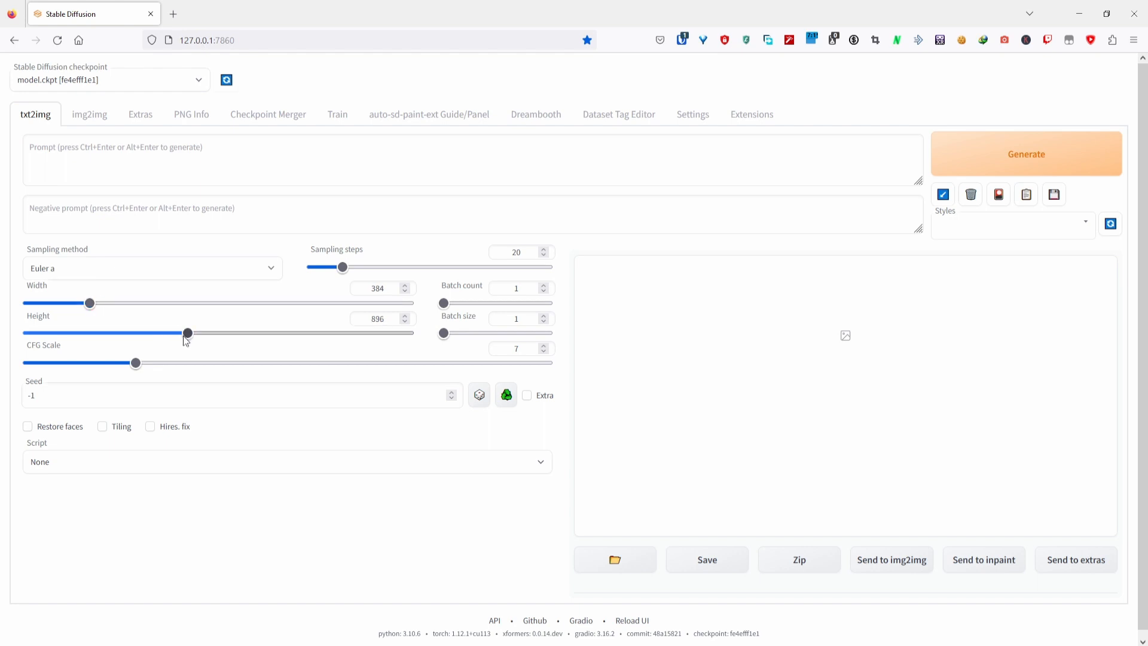
pyautogui.moveTo(186, 334); pyautogui.dragTo(138, 335)
pyautogui.moveTo(89, 303); pyautogui.dragTo(113, 303)
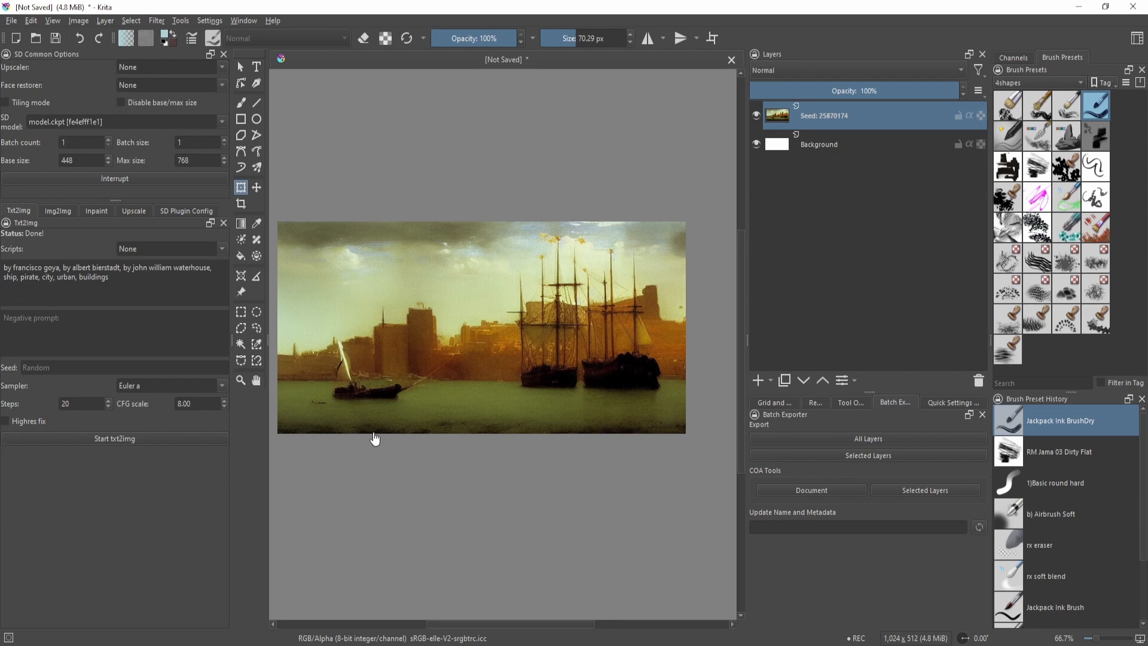
pyautogui.hotkey('ctrl', 'r')
pyautogui.moveTo(362, 288); pyautogui.dragTo(672, 413)
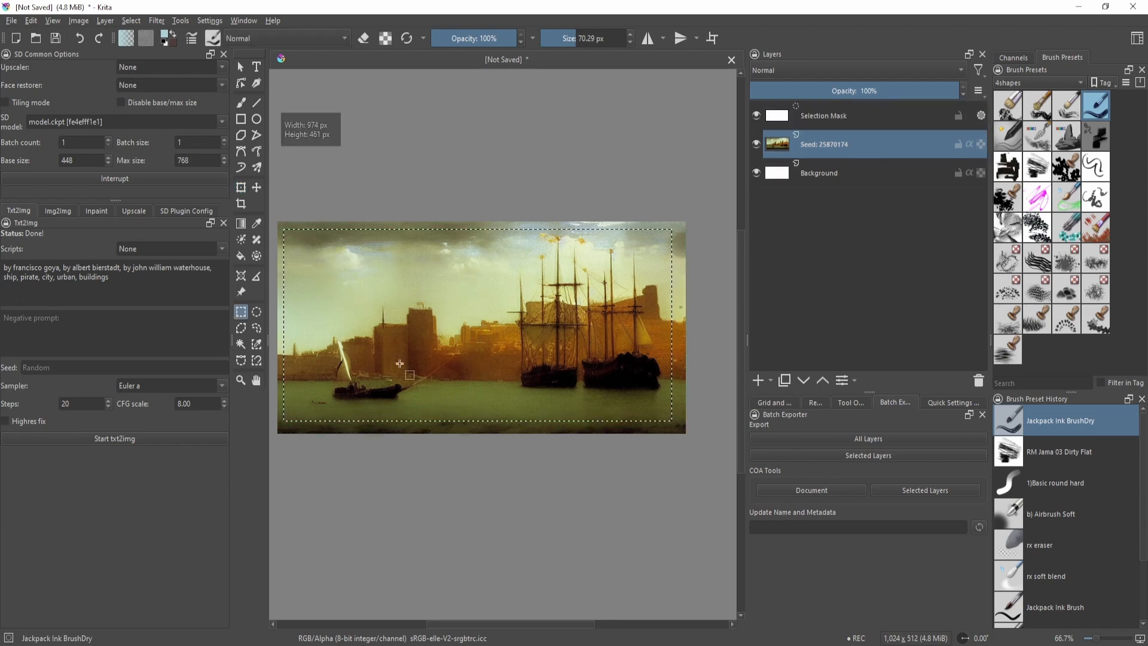
pyautogui.click(425, 400)
pyautogui.moveTo(323, 234); pyautogui.dragTo(574, 409)
pyautogui.click(443, 306)
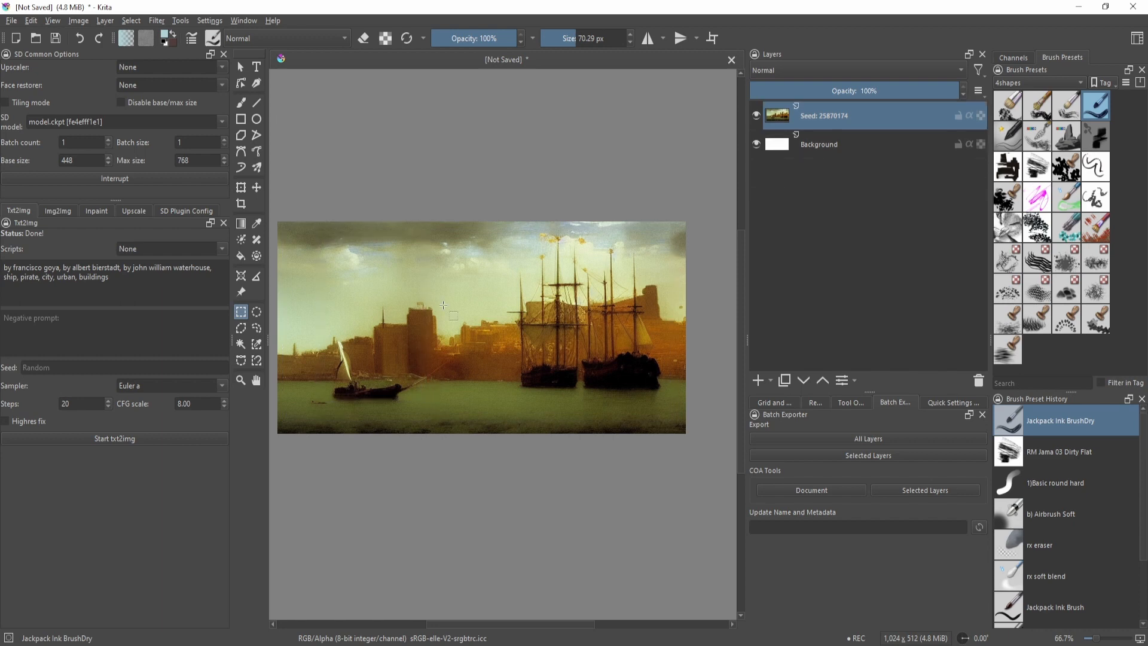
# Select a tall rectangle over the buildings between the small boat and the ships, and generate a txt2img image in it
pyautogui.moveTo(376, 242); pyautogui.dragTo(492, 422)
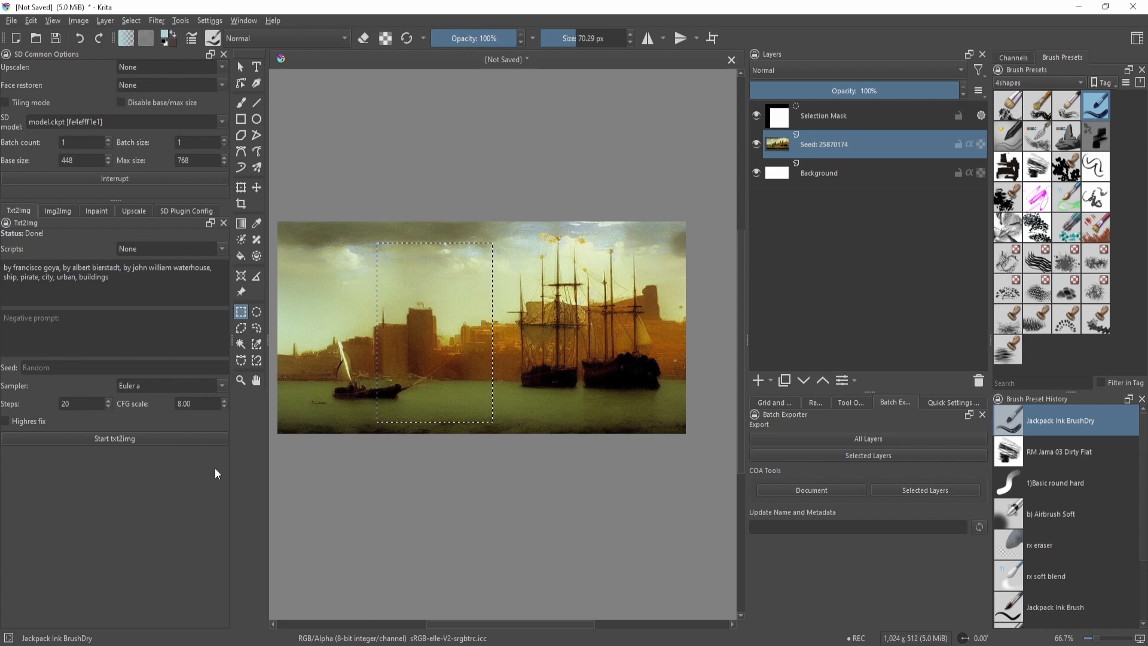
pyautogui.click(173, 440)
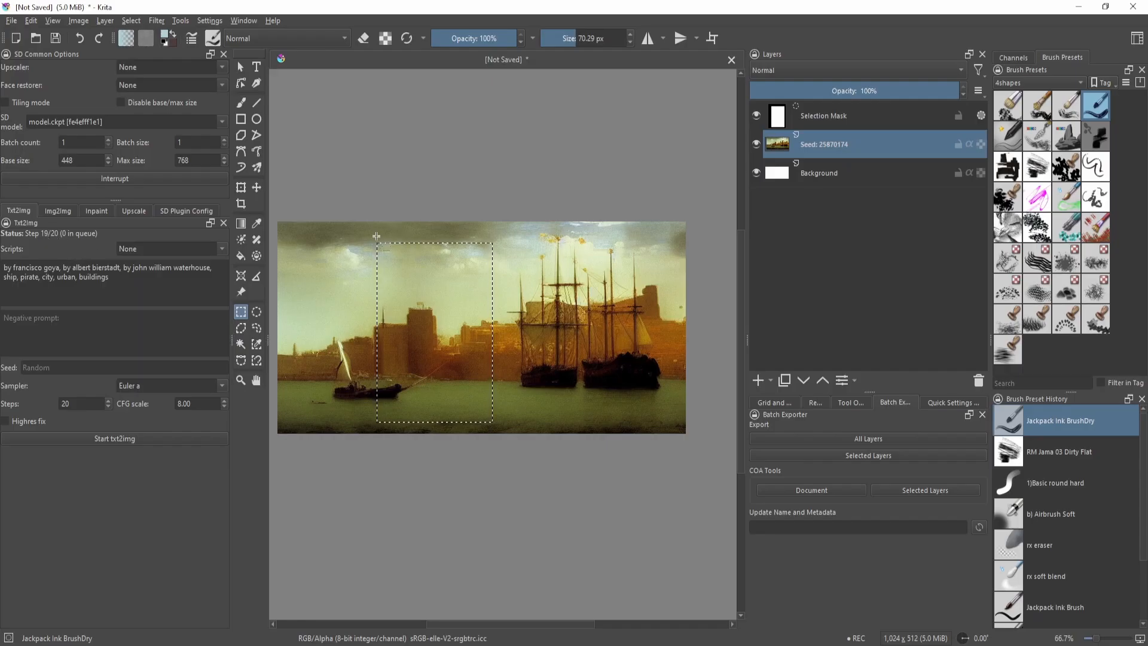
pyautogui.scroll(2, 428, 270)
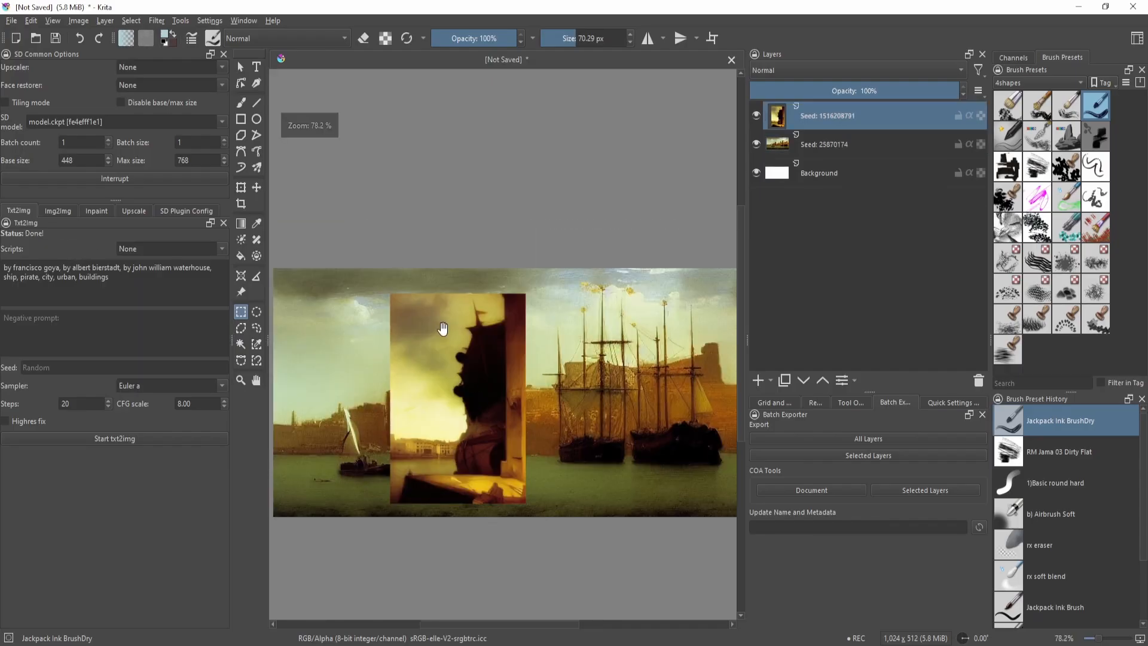
# Check the generated patch's size with rectangular selections and compare it with the width and height settings in the web UI
pyautogui.moveTo(409, 277); pyautogui.dragTo(544, 474)
pyautogui.click(616, 198)
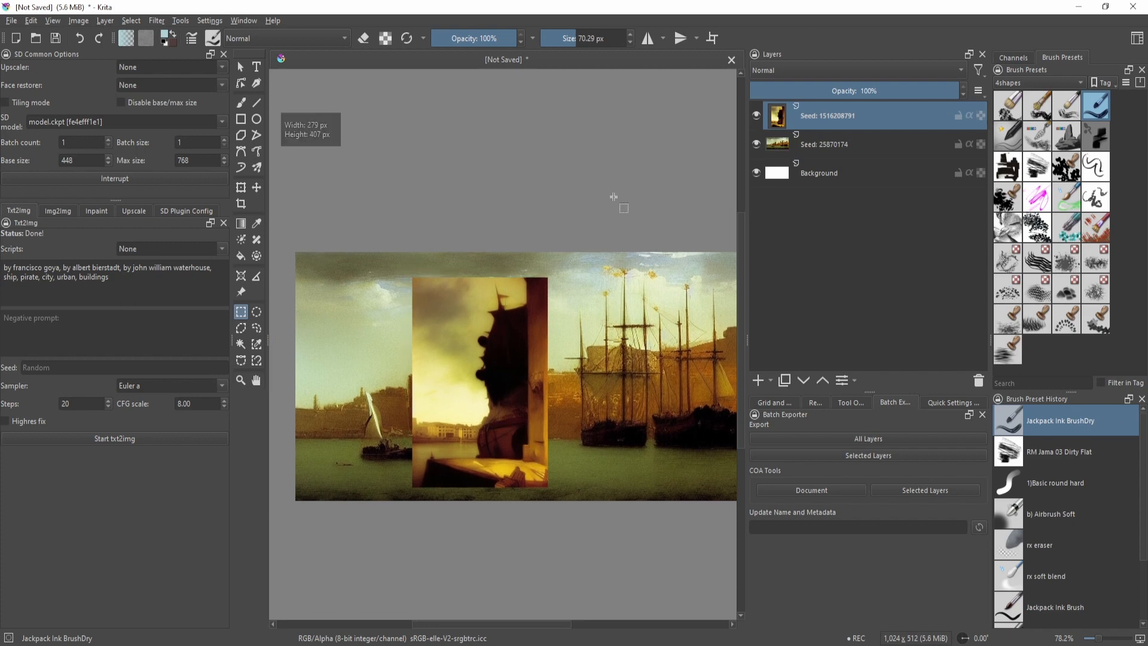
pyautogui.scroll(-2, 493, 422)
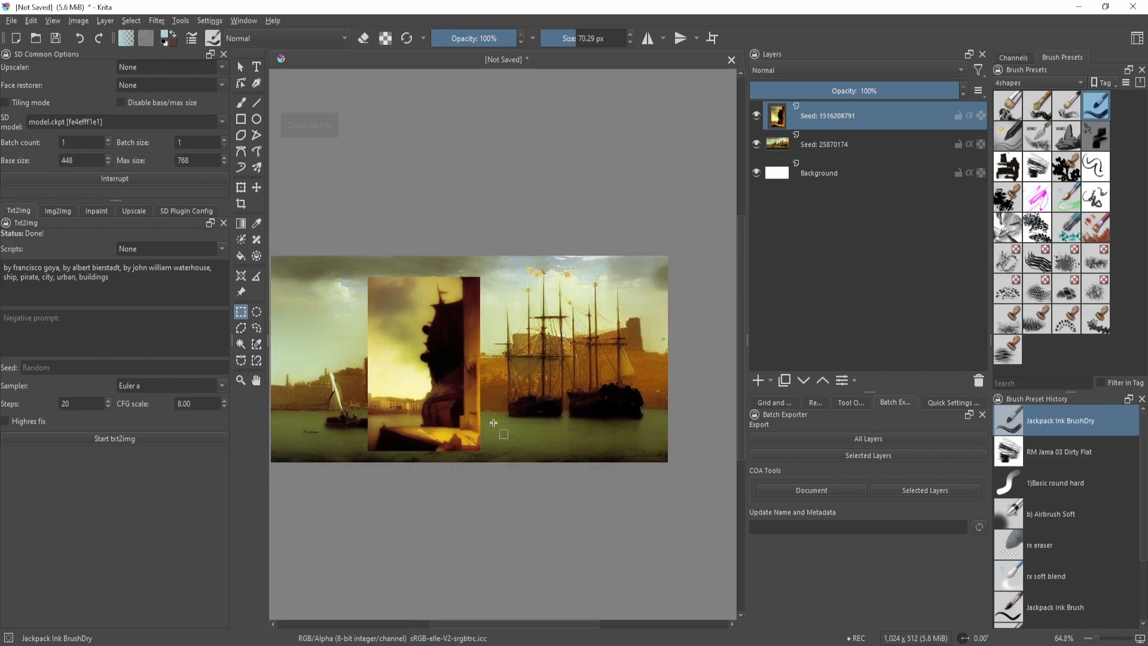
pyautogui.hotkey('alt', 'Tab')
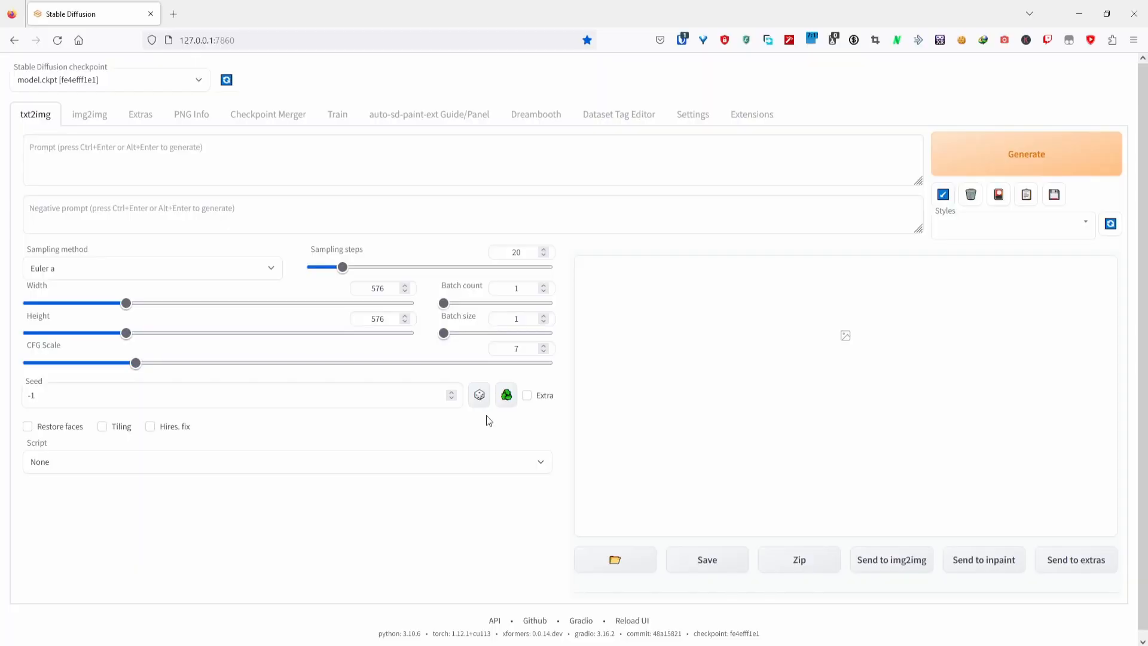
pyautogui.click(127, 333)
pyautogui.hotkey('alt', 'Tab')
pyautogui.moveTo(370, 275); pyautogui.dragTo(447, 387)
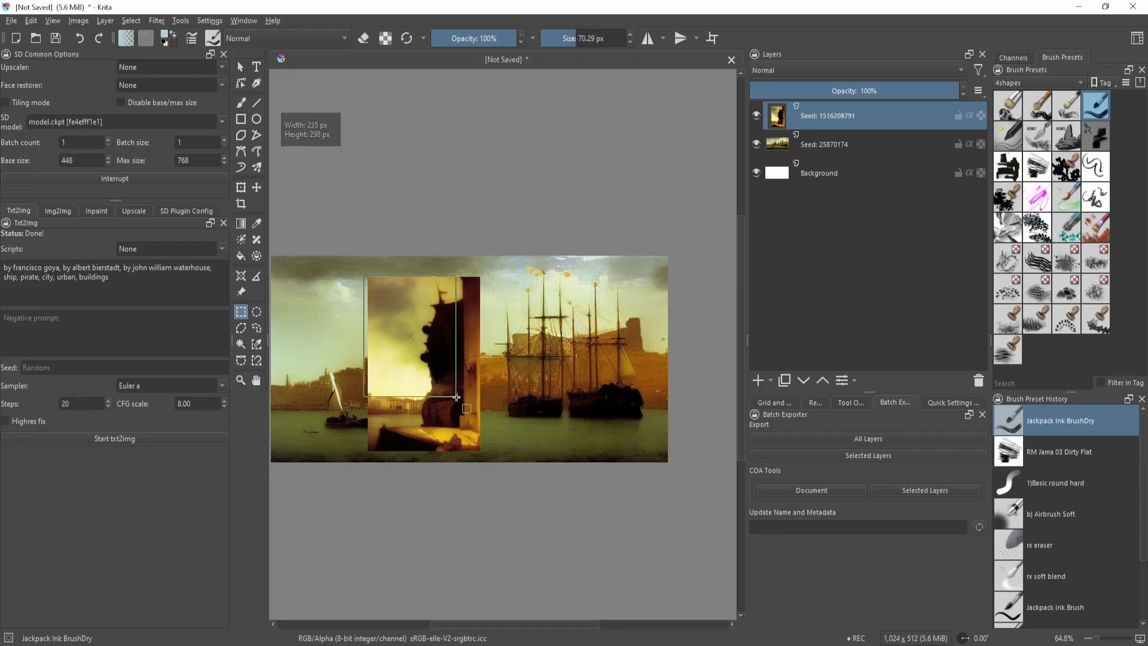
pyautogui.click(499, 403)
# Undo the generated patch, select a tall rectangle about 267 by 442 px over the buildings, and show the selection tool's options
pyautogui.hotkey('ctrl', 'z')
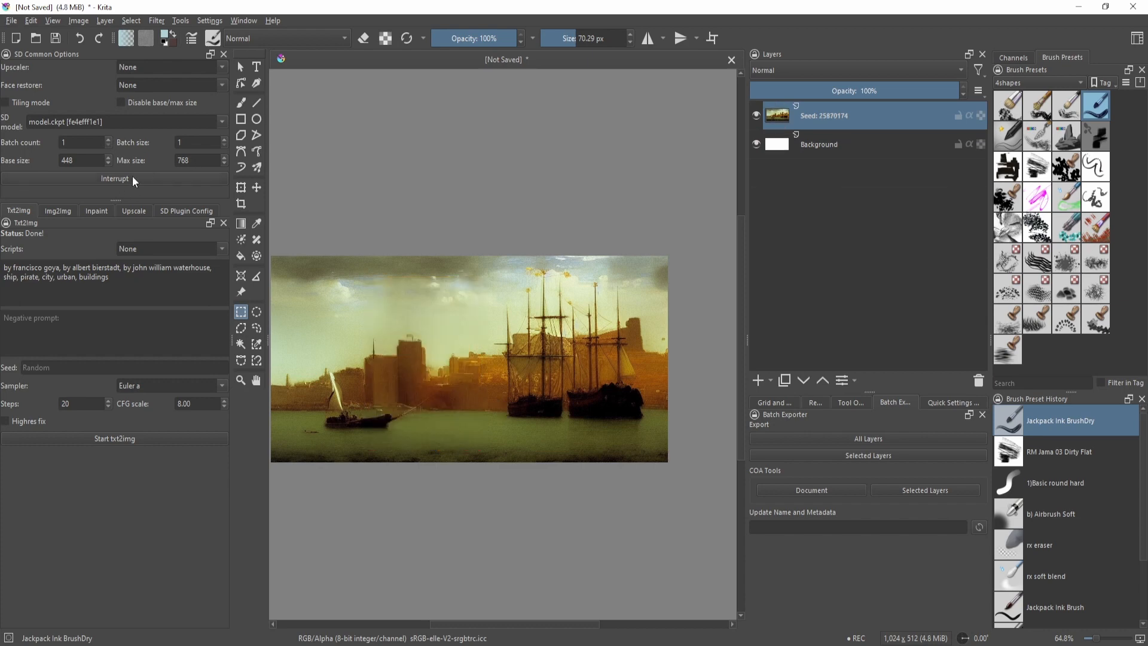
pyautogui.moveTo(353, 276); pyautogui.dragTo(457, 451)
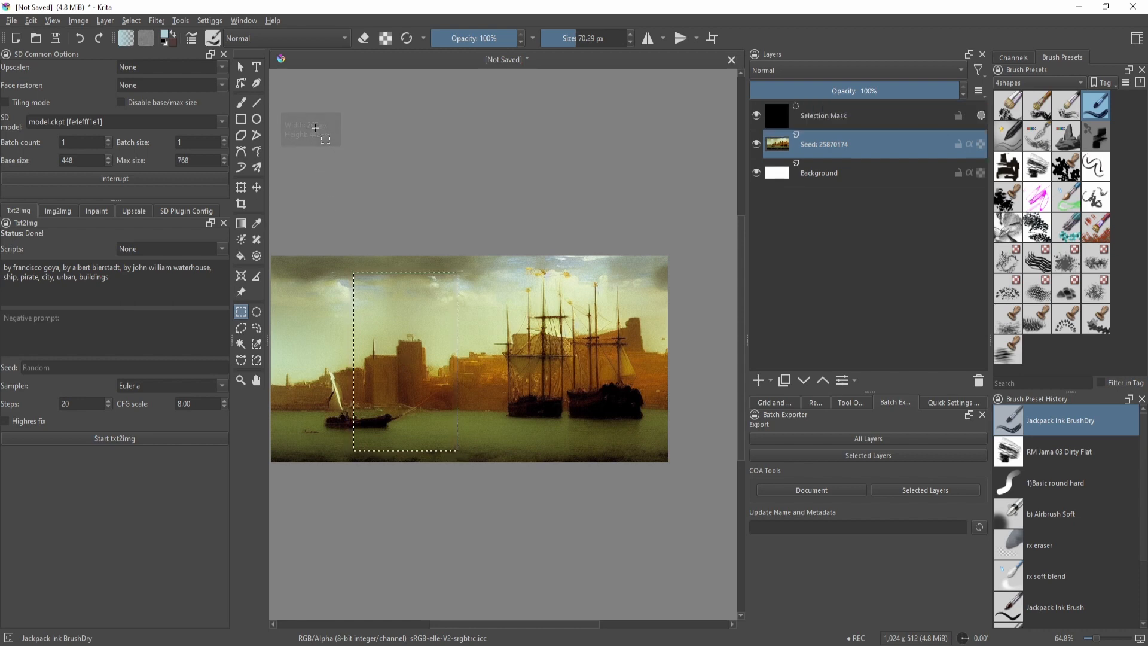
pyautogui.click(846, 402)
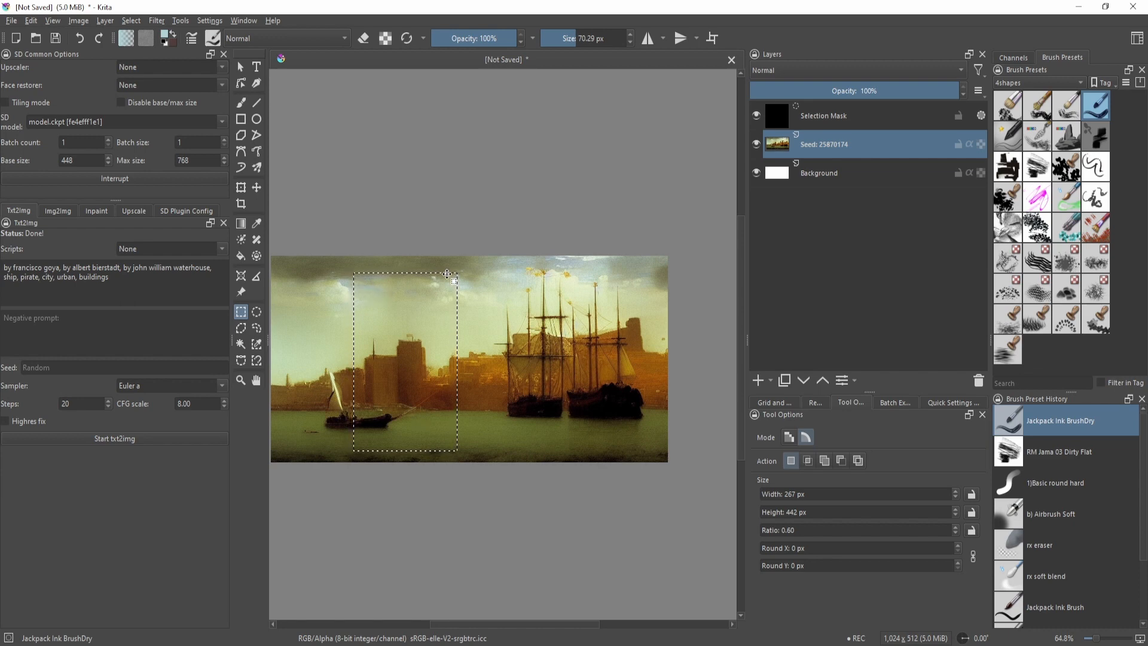
# Select a rectangle about 437 by 398 px spanning the city and the nearest large ship, and clear the selection
pyautogui.moveTo(425, 298); pyautogui.dragTo(546, 426)
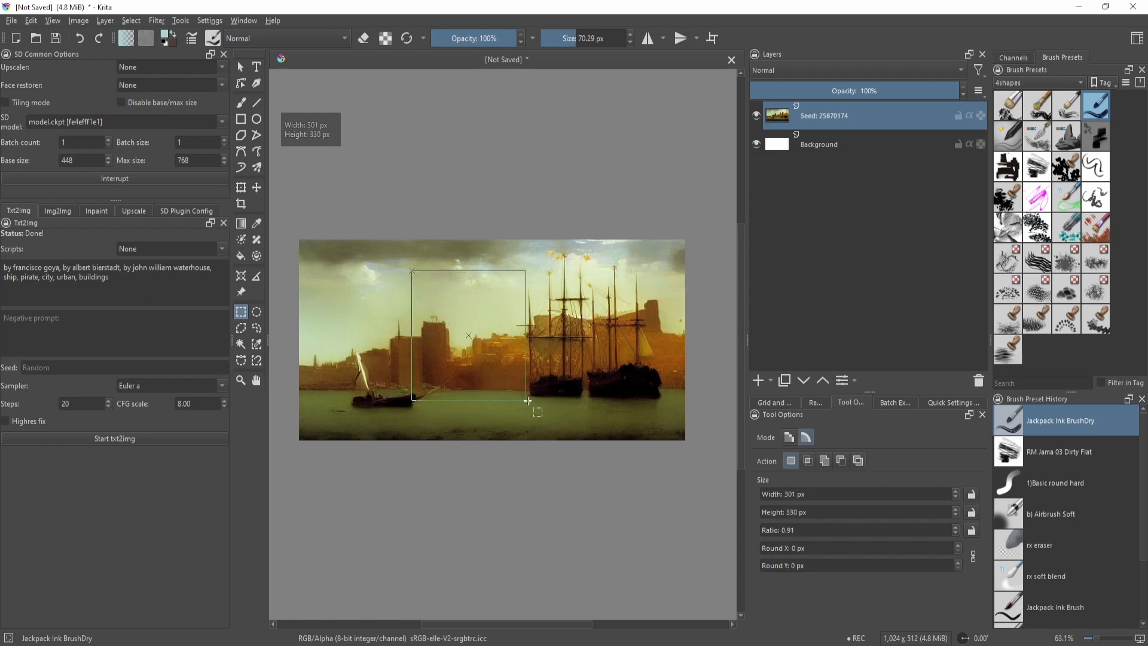
pyautogui.moveTo(527, 401); pyautogui.dragTo(577, 426)
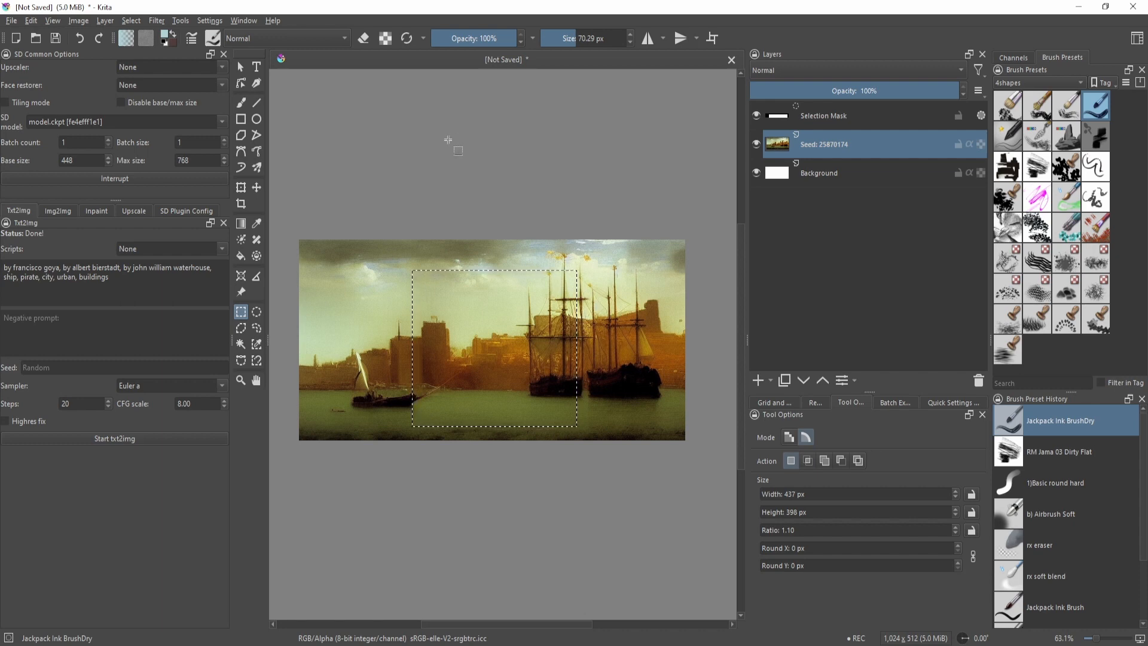
pyautogui.scroll(2, 439, 306)
pyautogui.click(354, 275)
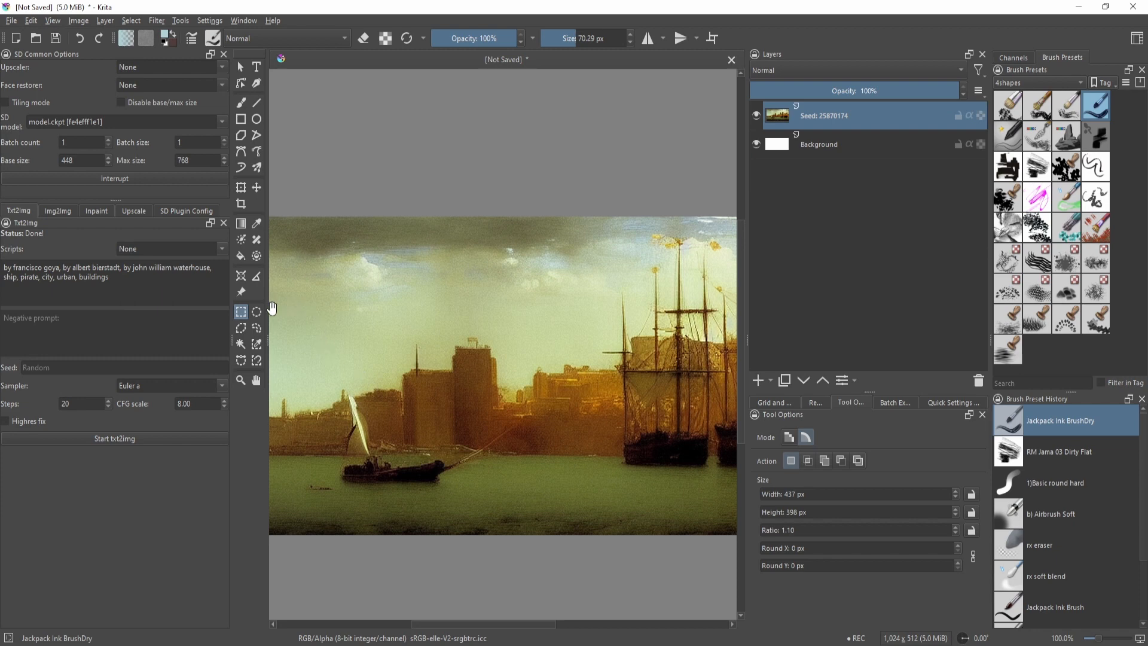
# Select about 207 by 106 px over the distant city between the towers and the large ships, and open the img2img settings
pyautogui.moveTo(297, 376); pyautogui.dragTo(366, 304)
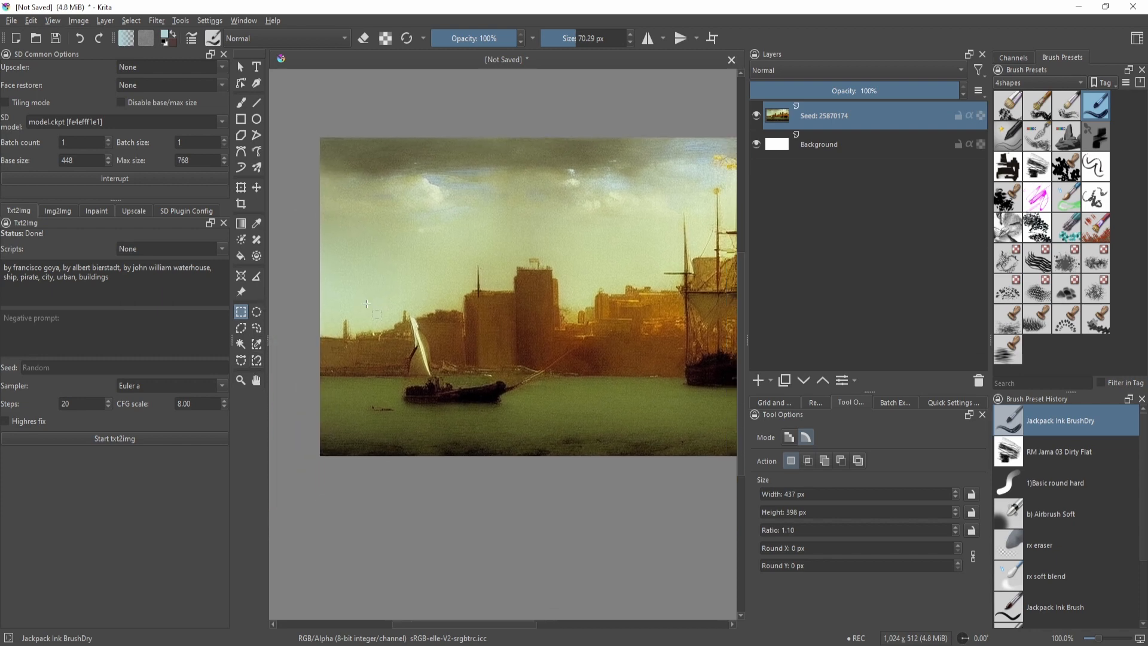
pyautogui.moveTo(521, 415); pyautogui.dragTo(370, 321)
pyautogui.hotkey('ctrl', 'shift', 'a')
pyautogui.moveTo(610, 366); pyautogui.dragTo(454, 374)
pyautogui.moveTo(378, 278); pyautogui.dragTo(502, 344)
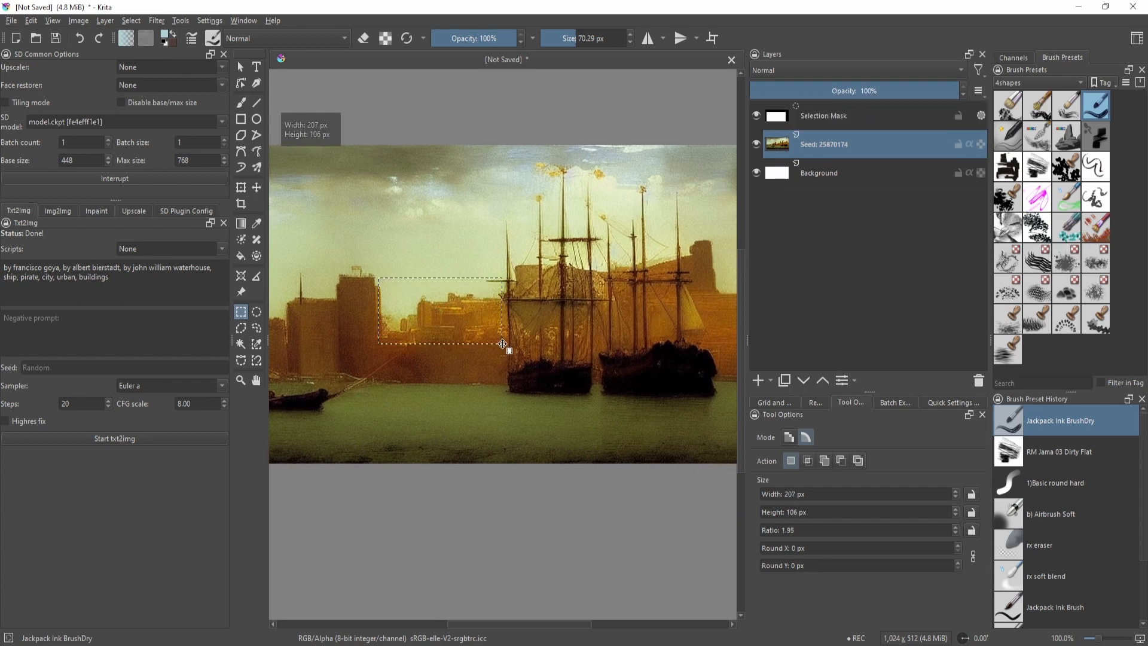
pyautogui.click(57, 212)
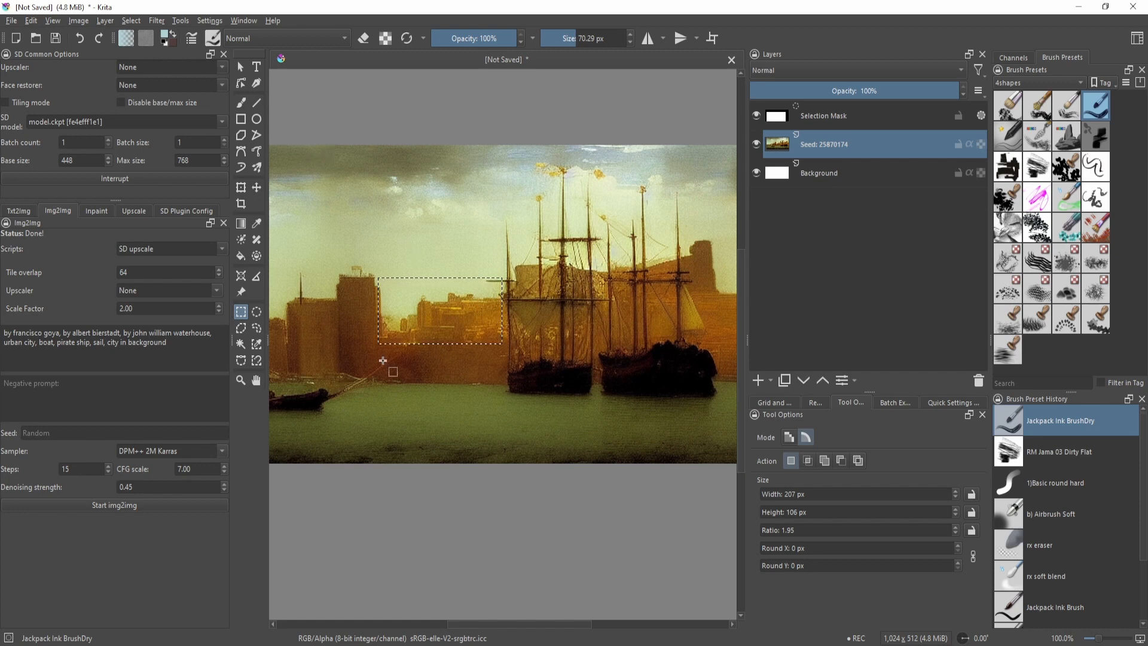
# Replace the selection with a rectangle about 407 by 317 px reaching from the small boat's bow to the first large ship
pyautogui.scroll(-1, 487, 398)
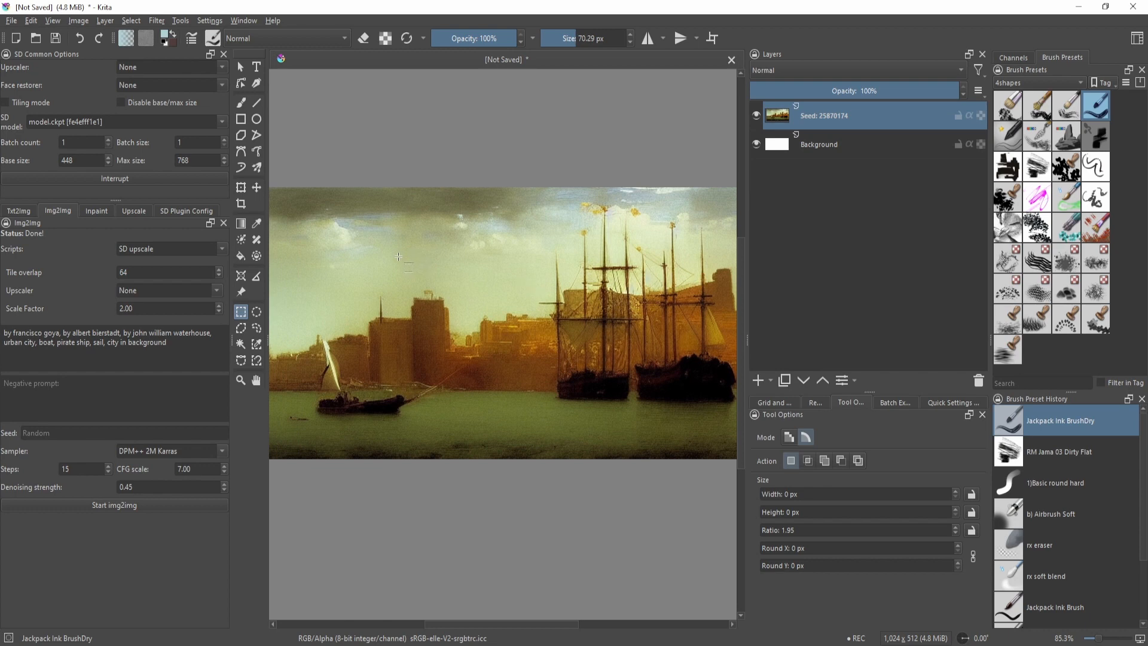
pyautogui.moveTo(398, 257); pyautogui.dragTo(533, 336)
pyautogui.hotkey('ctrl', 'shift', 'a')
pyautogui.moveTo(585, 410); pyautogui.dragTo(377, 241)
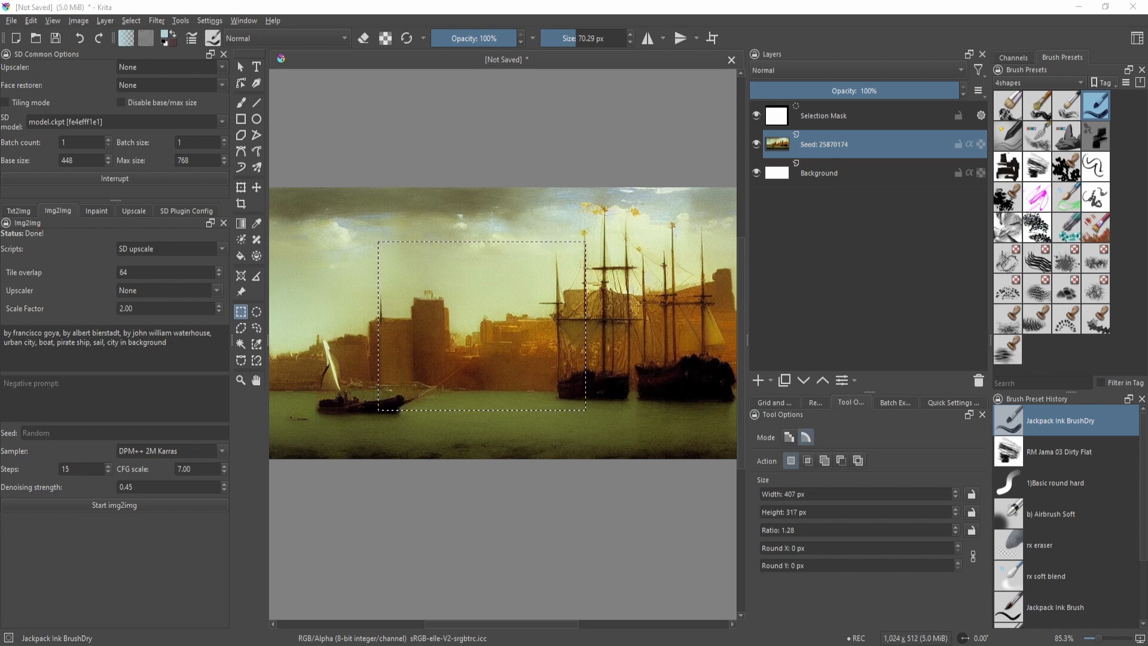
# Examine the img2img width and height settings in the web UI, leaving both at 512, and return to Krita
pyautogui.hotkey('alt', 'Tab')
pyautogui.click(92, 123)
pyautogui.scroll(-1, 263, 490)
pyautogui.scroll(-1, 169, 215)
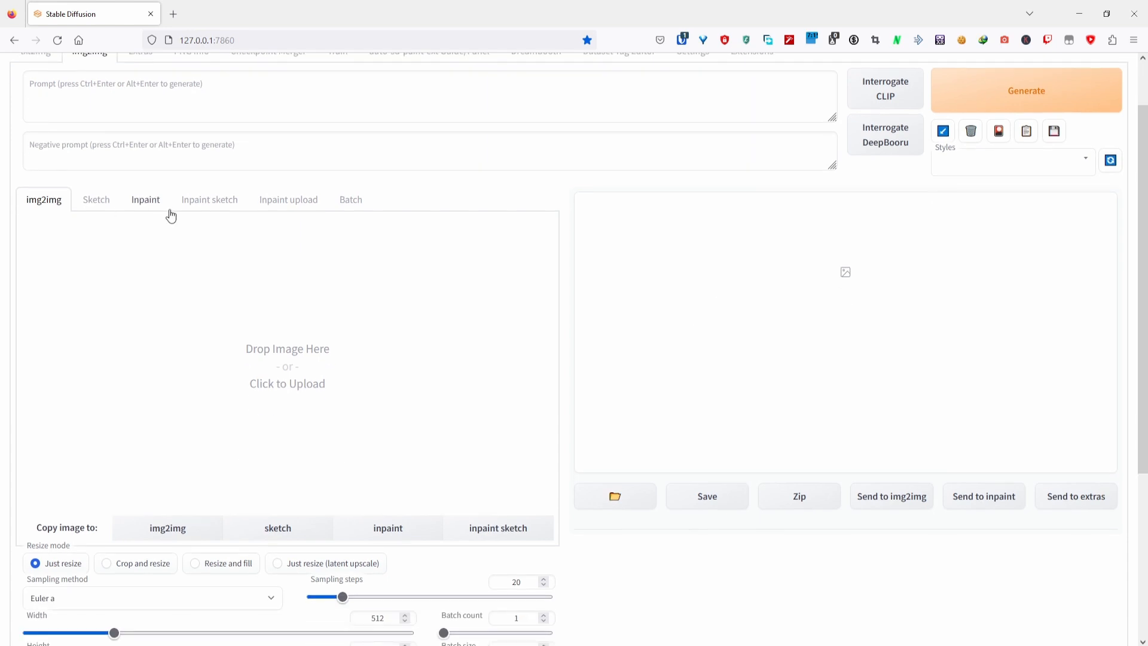
pyautogui.scroll(-4, 367, 277)
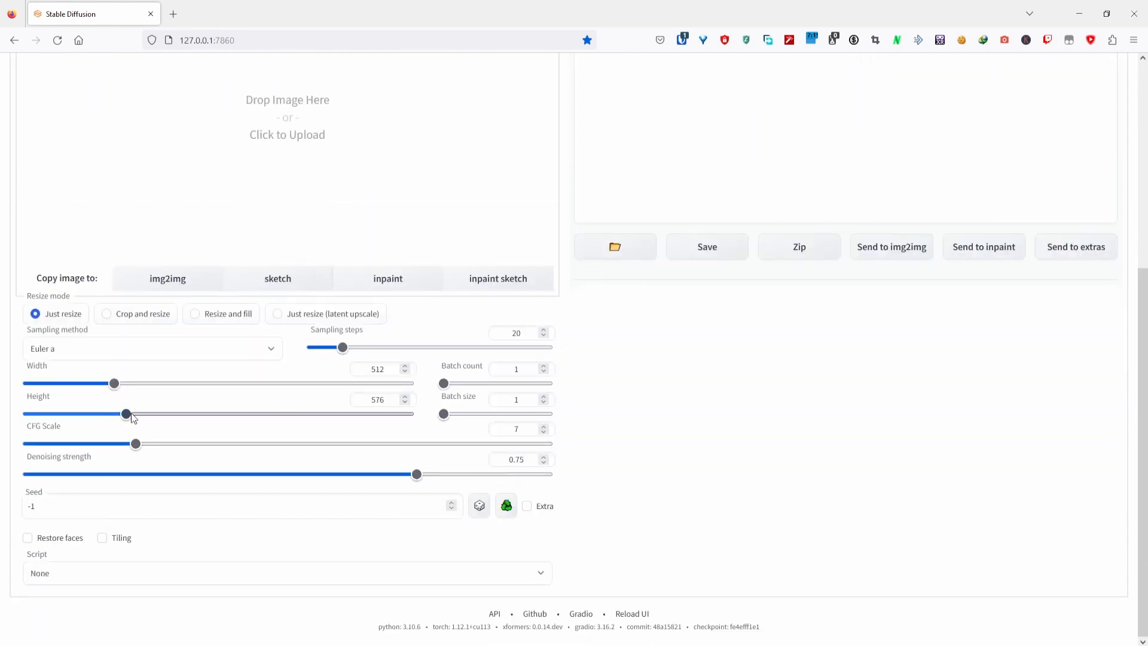
pyautogui.moveTo(114, 383)
pyautogui.mouseDown()
pyautogui.moveTo(102, 383)
pyautogui.moveTo(114, 384)
pyautogui.mouseUp()
pyautogui.scroll(2, 310, 195)
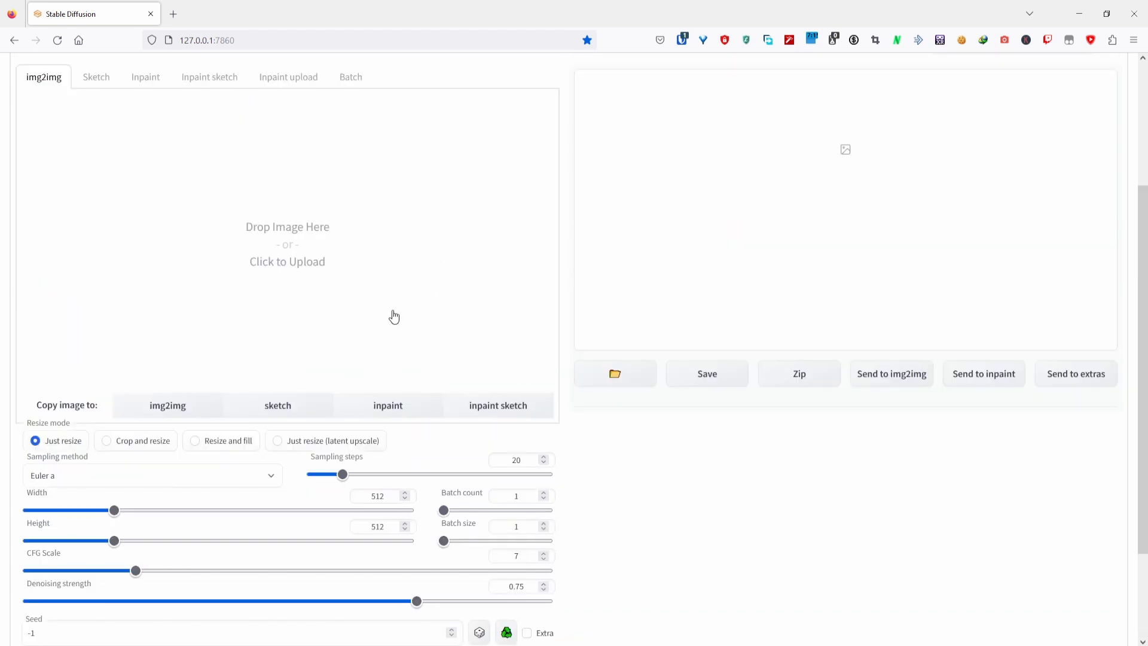
pyautogui.scroll(1, 251, 379)
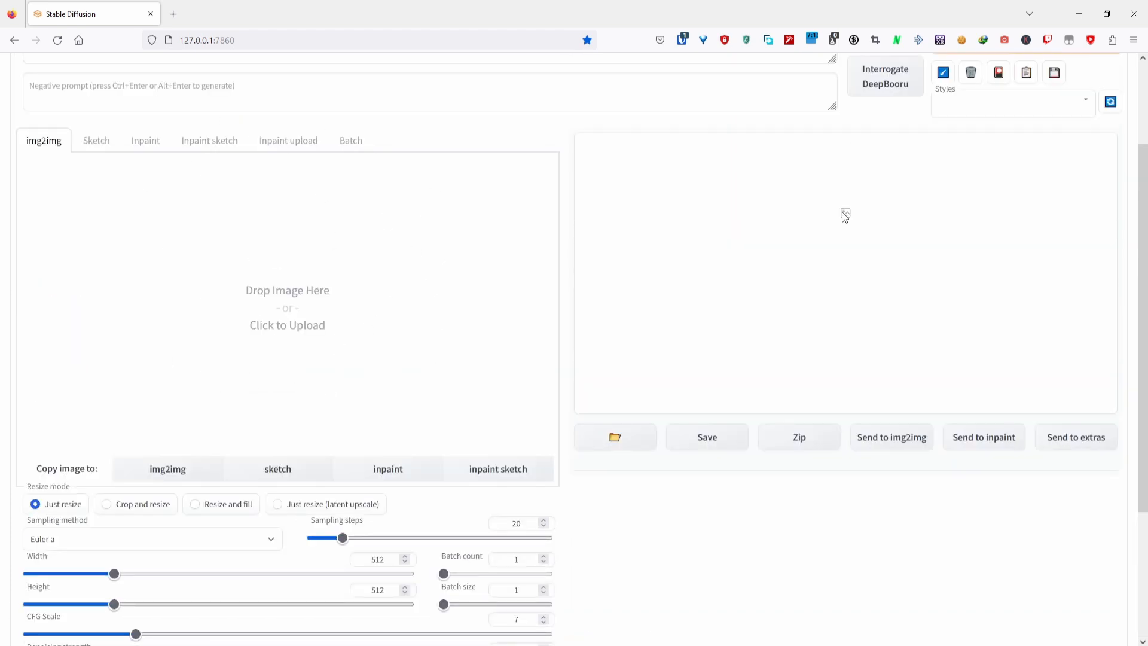
pyautogui.click(1081, 6)
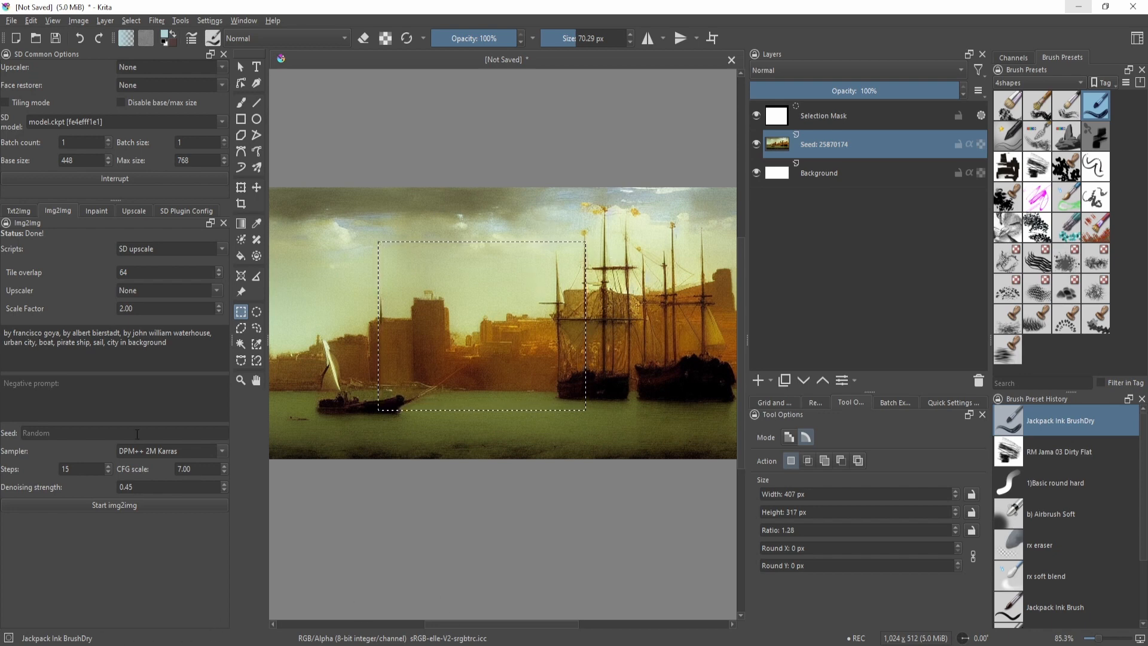
# Bring the Stable Diffusion web UI back full-screen and look over its img2img settings again
pyautogui.moveTo(84, 622)
pyautogui.click(178, 613)
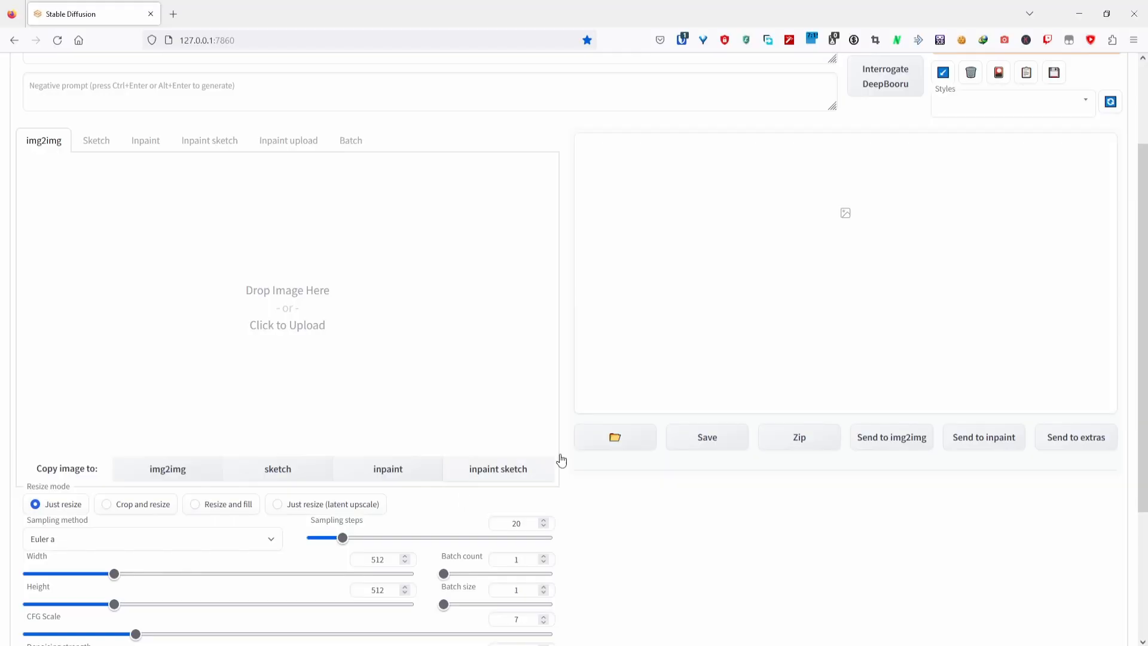
pyautogui.scroll(-2, 85, 543)
pyautogui.scroll(1, 184, 457)
pyautogui.doubleClick(1060, 13)
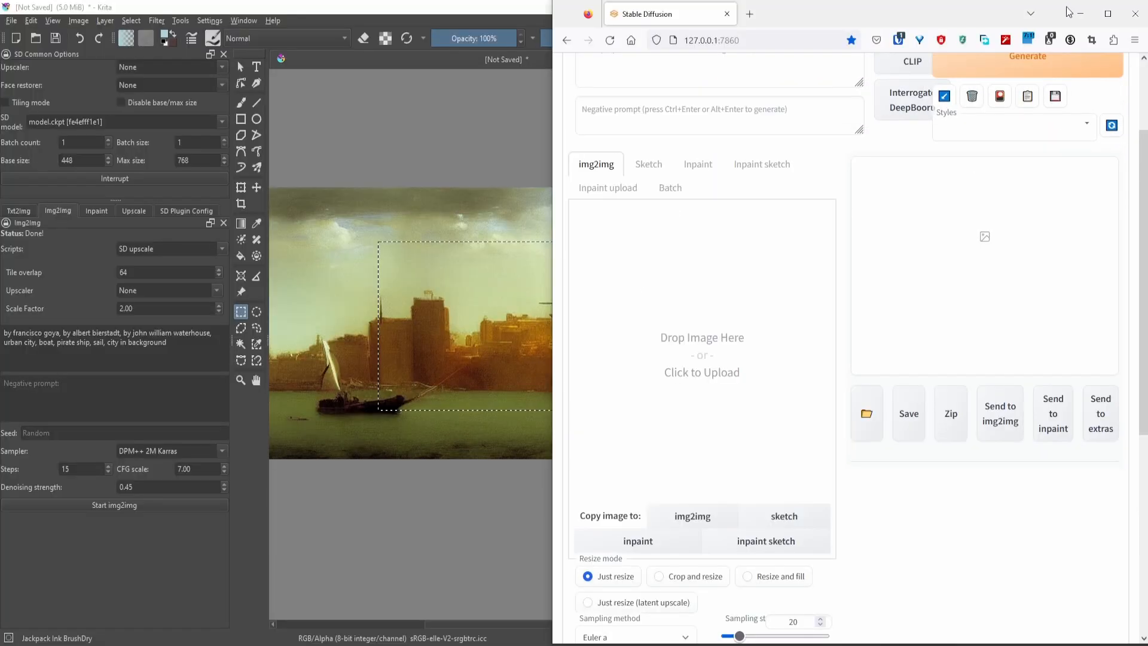
pyautogui.click(1109, 13)
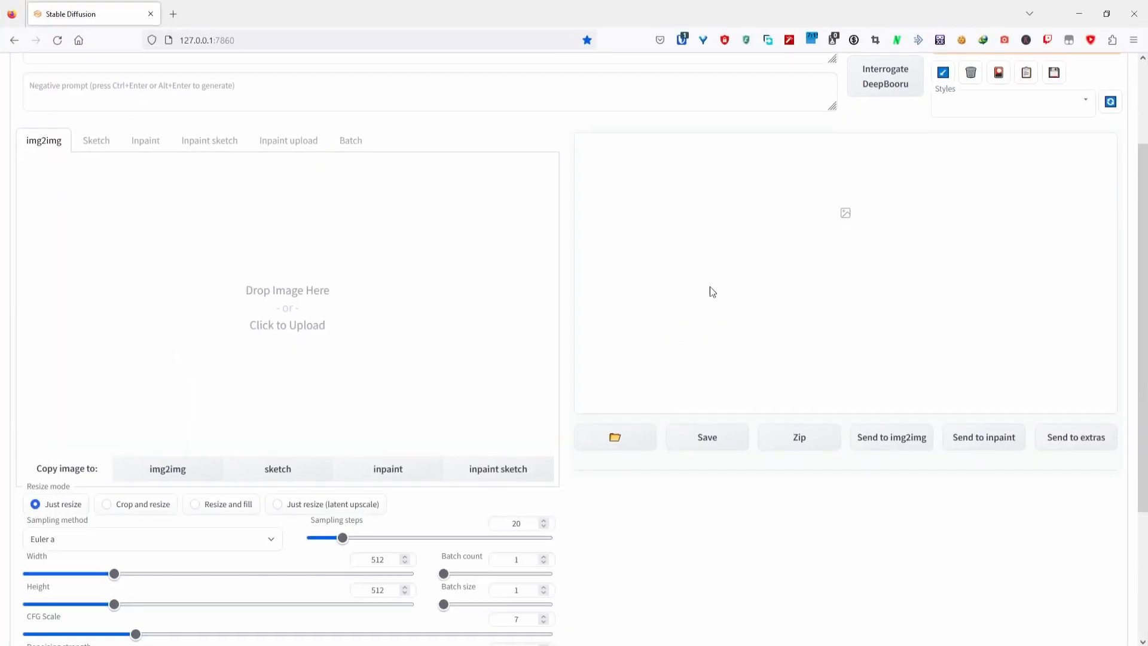
# Return to Krita and run img2img on the 407 by 317 px selection at denoising strength 0.45
pyautogui.click(1079, 7)
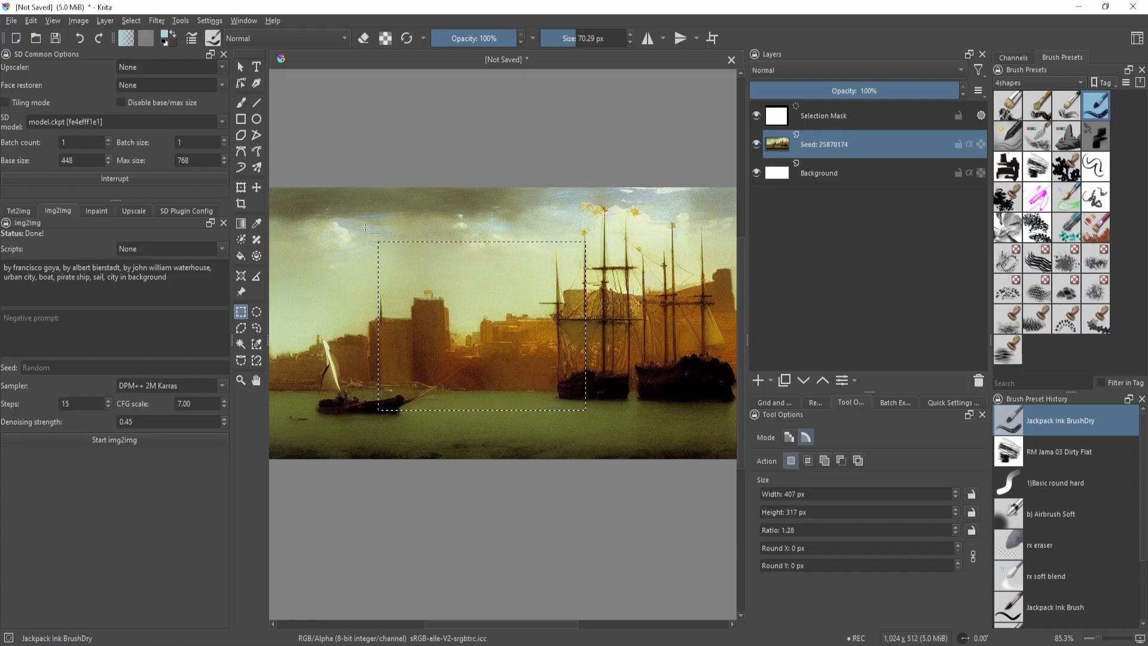
pyautogui.click(145, 439)
# Toggle the new img2img layer to compare it with the original painting, leave it hidden, and clear the selection
pyautogui.click(755, 144)
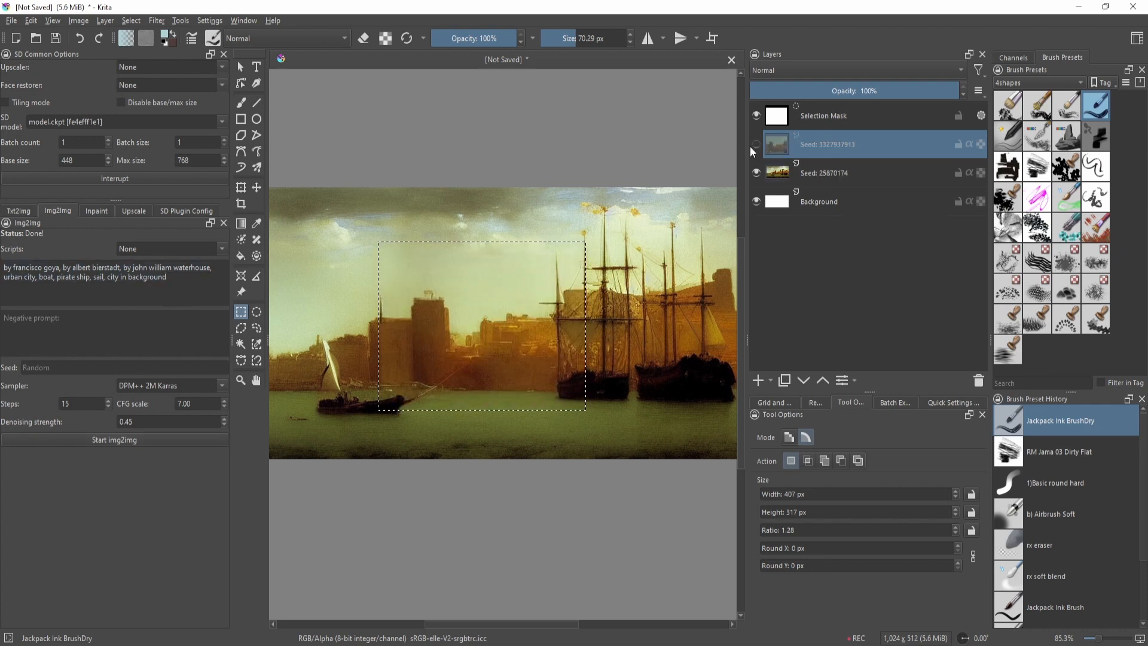
pyautogui.click(750, 146)
pyautogui.click(750, 145)
pyautogui.click(750, 146)
pyautogui.click(750, 146)
pyautogui.click(532, 310)
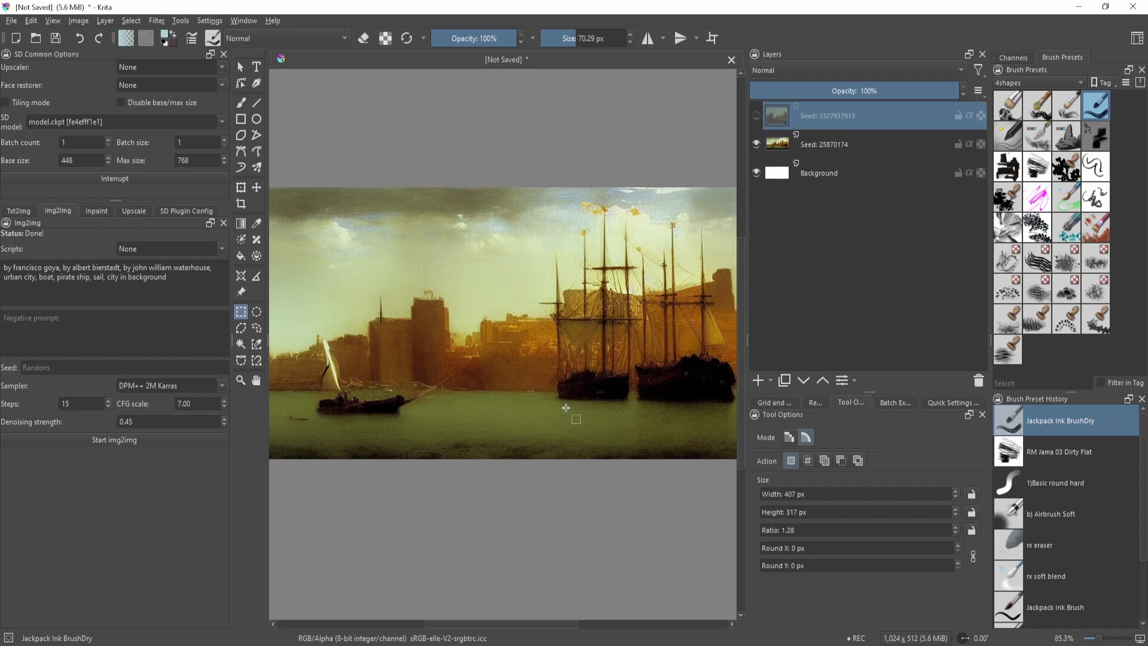
# Select a roughly square area from the small boat to the first large ship and run img2img at denoising strength 0.65
pyautogui.moveTo(573, 420); pyautogui.dragTo(365, 212)
pyautogui.moveTo(477, 294); pyautogui.dragTo(681, 436)
pyautogui.click(522, 298)
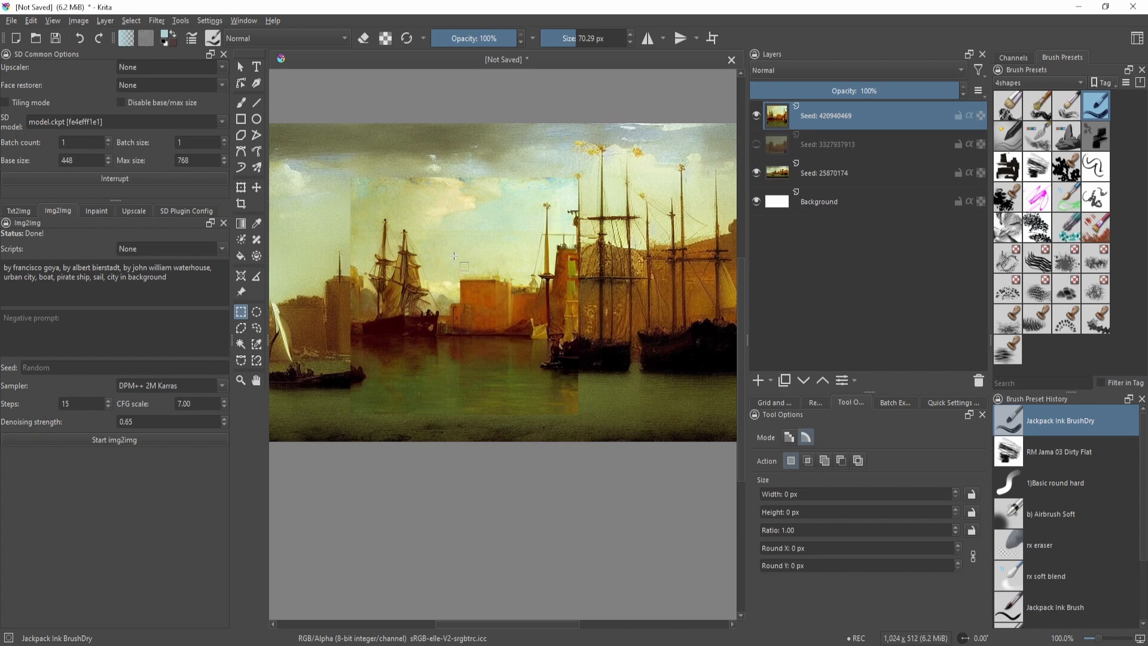
pyautogui.moveTo(509, 201); pyautogui.dragTo(523, 217)
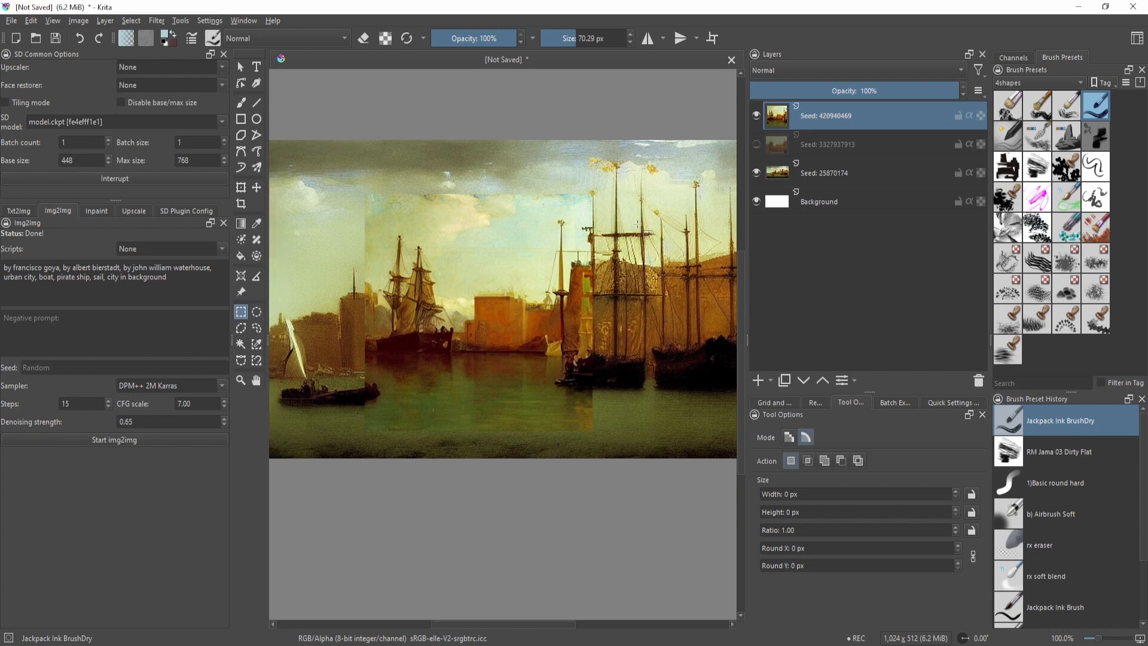
pyautogui.moveTo(458, 281); pyautogui.dragTo(556, 290)
# Select about 353 by 352 px from the small boat's bow to the first large ship and feather the selection by 10 px
pyautogui.moveTo(382, 241); pyautogui.dragTo(389, 154)
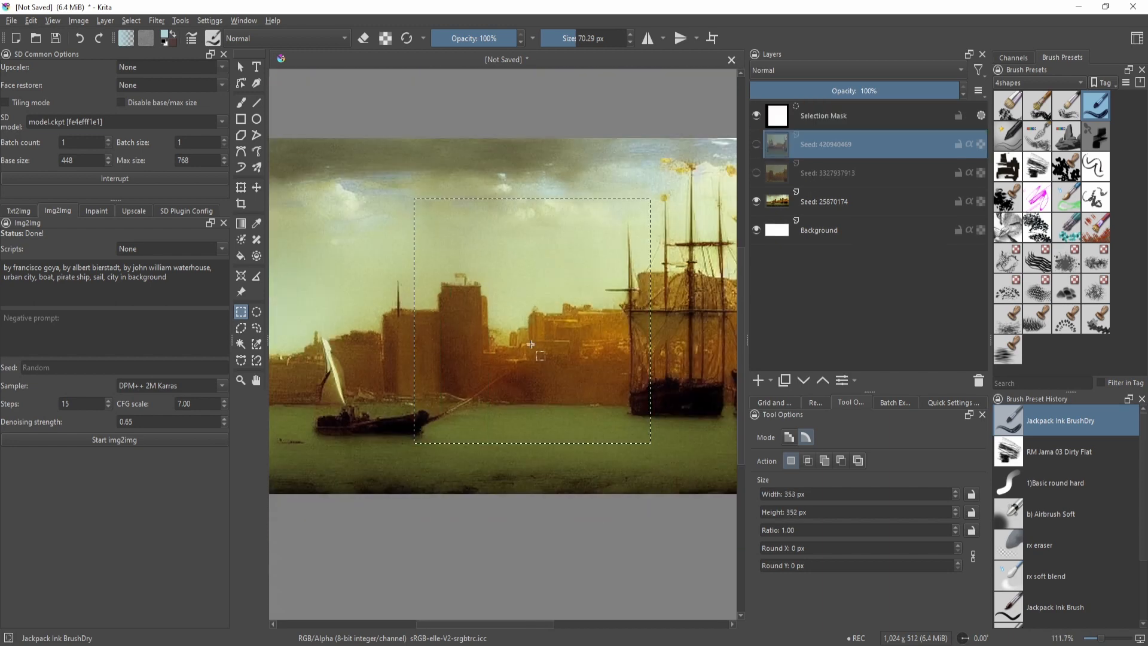
pyautogui.click(133, 20)
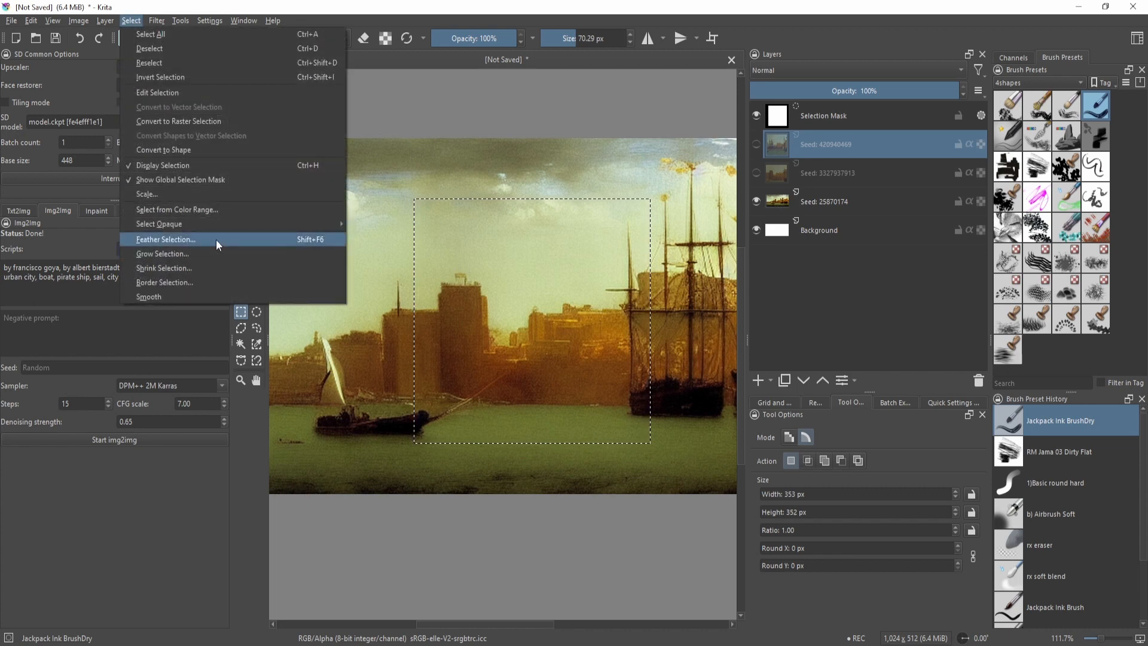
pyautogui.click(184, 238)
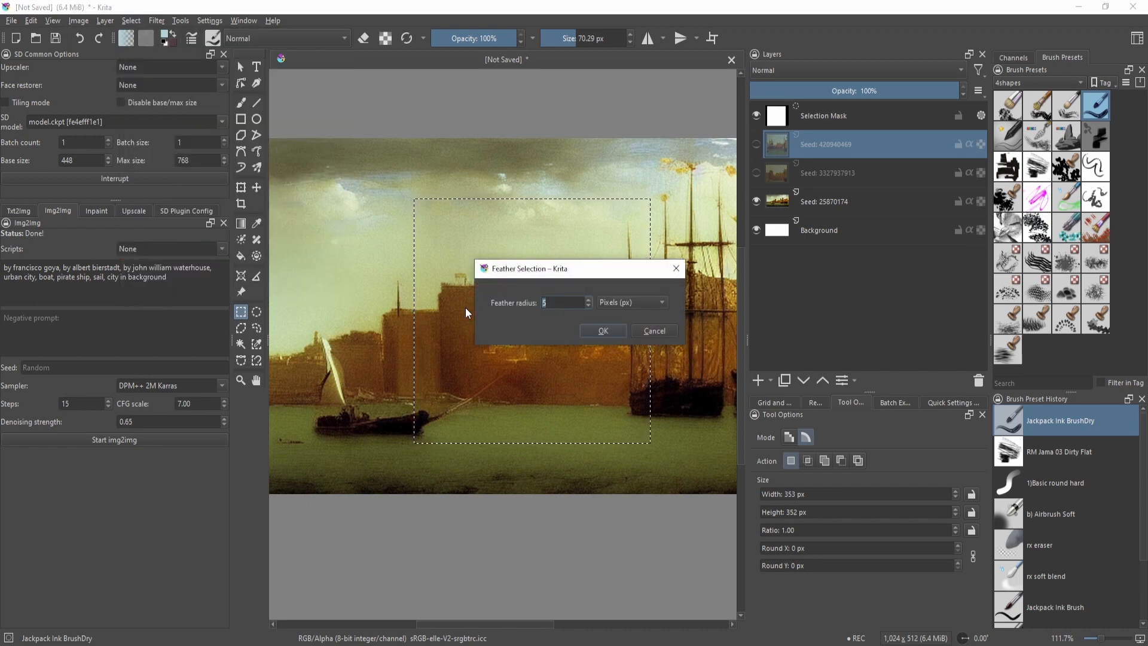
pyautogui.write('10')
pyautogui.press('Return')
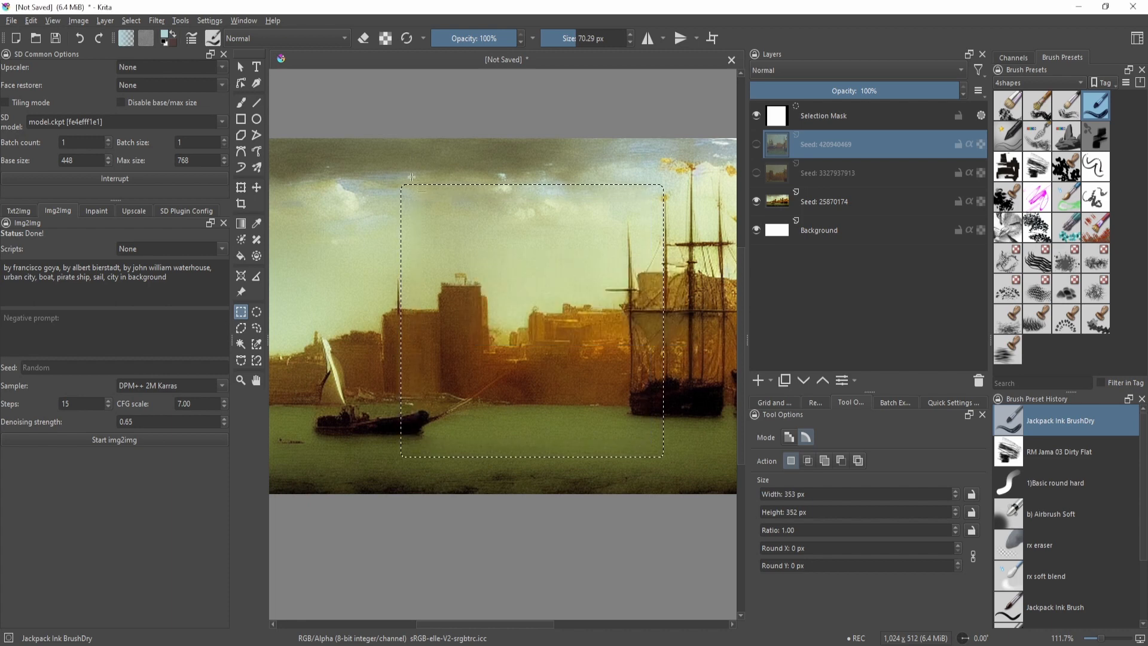
# Display the selection mask overlay to inspect its feathered edges, and return to the hidden img2img layer with the mask active
pyautogui.click(796, 117)
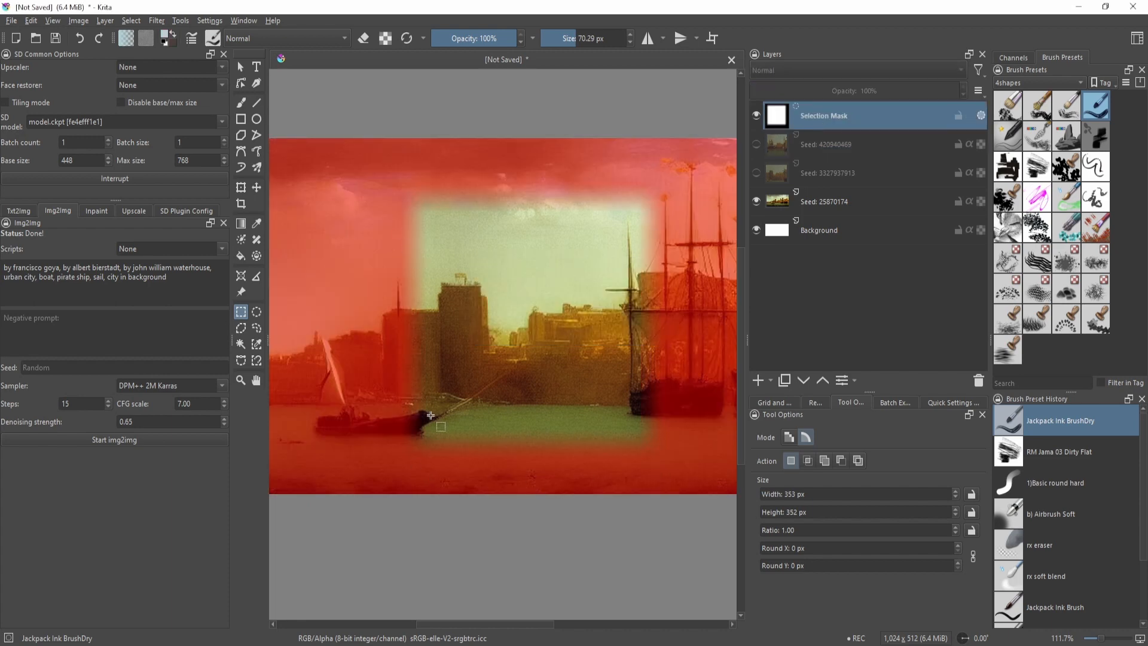
pyautogui.click(756, 116)
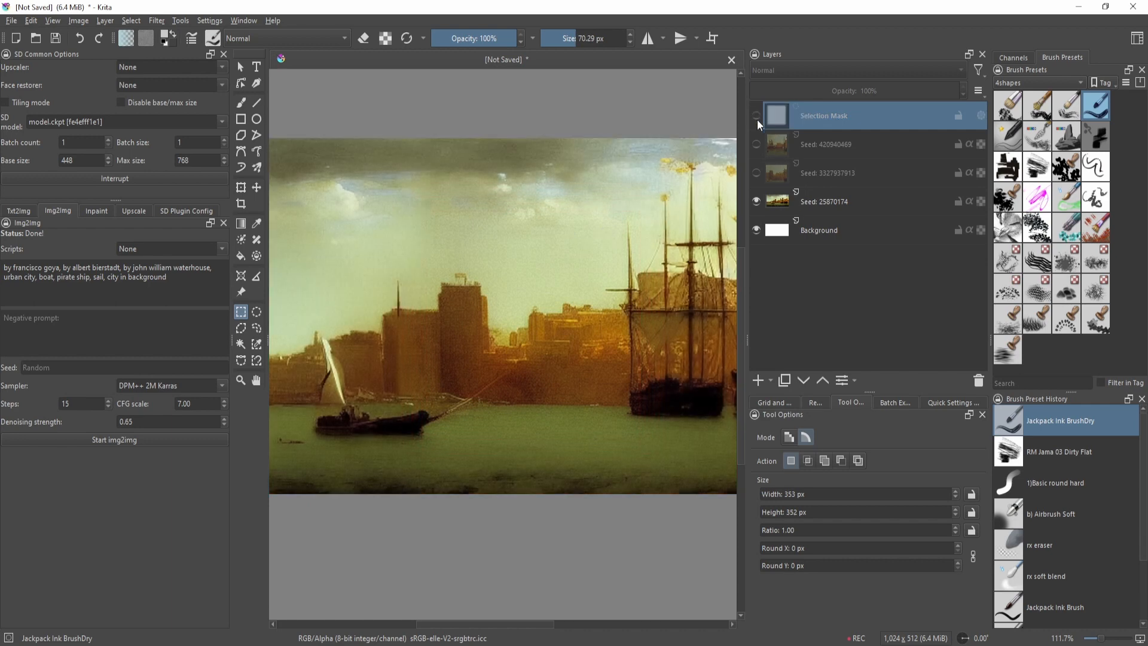
pyautogui.click(813, 152)
pyautogui.click(756, 116)
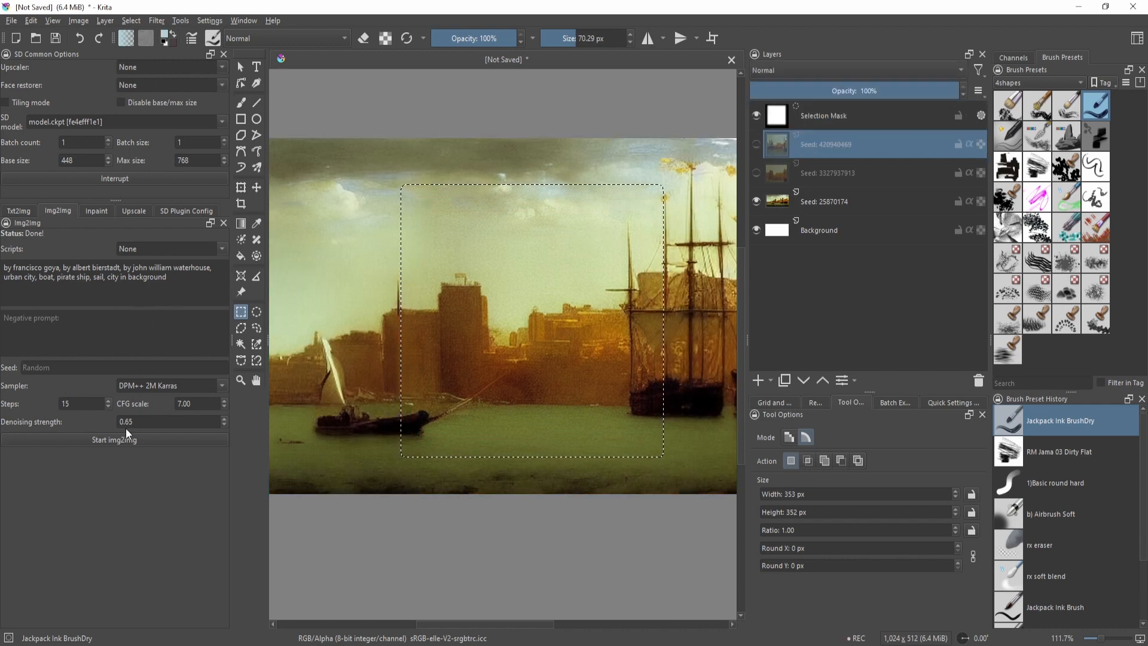
# Lower the denoising strength to 0.55 and run img2img on the feathered selection
pyautogui.scroll(-4, 148, 421)
pyautogui.scroll(2, 148, 420)
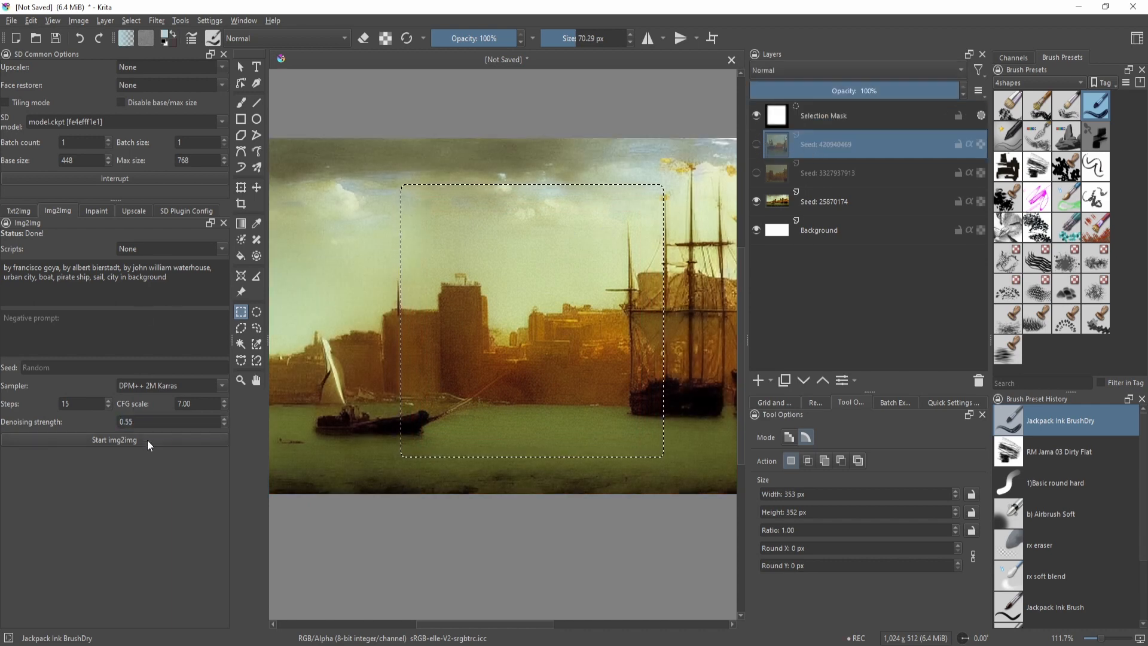
pyautogui.click(147, 440)
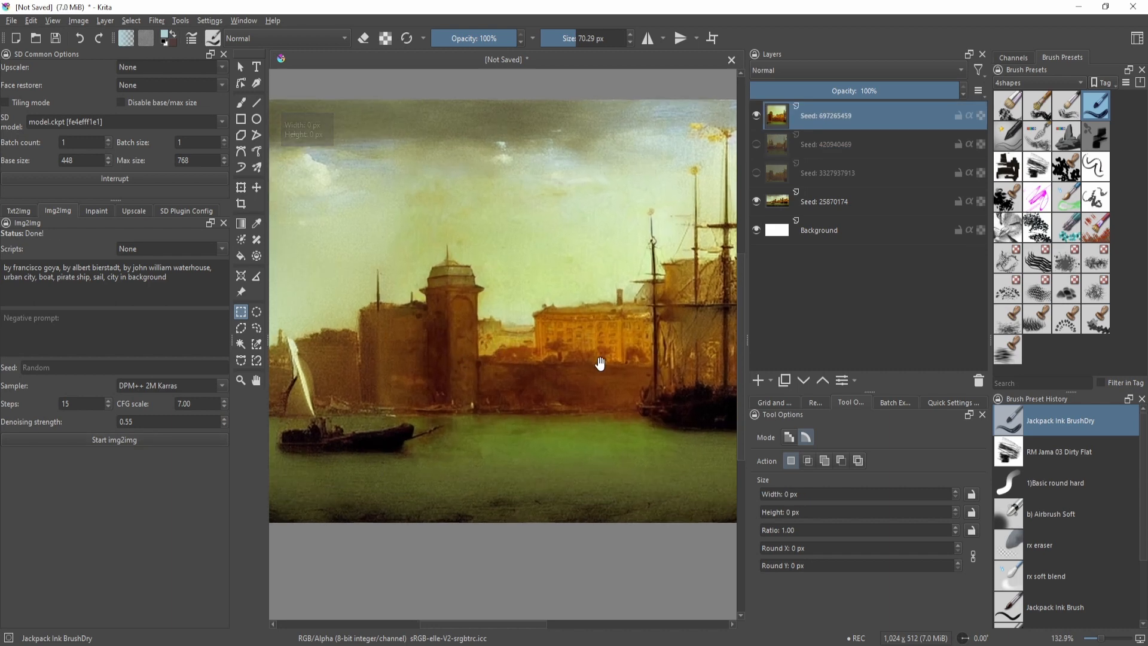
pyautogui.moveTo(502, 297); pyautogui.dragTo(447, 269)
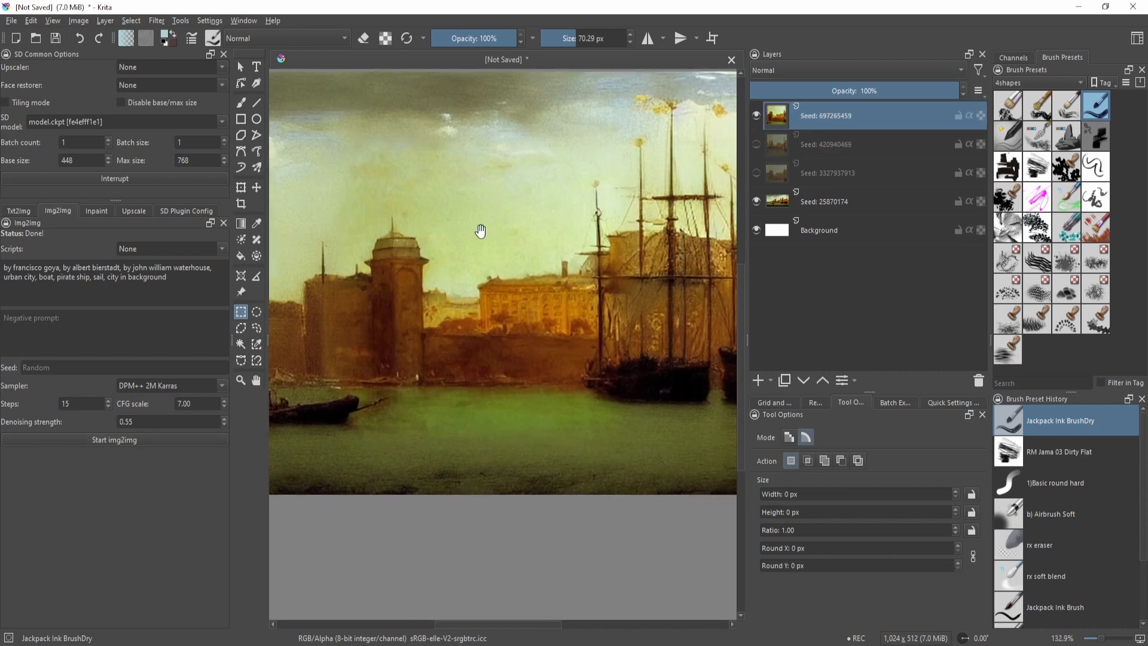
pyautogui.moveTo(479, 231); pyautogui.dragTo(502, 269)
pyautogui.keyDown('ctrl'); pyautogui.moveTo(502, 269); pyautogui.dragTo(430, 302); pyautogui.keyUp('ctrl')
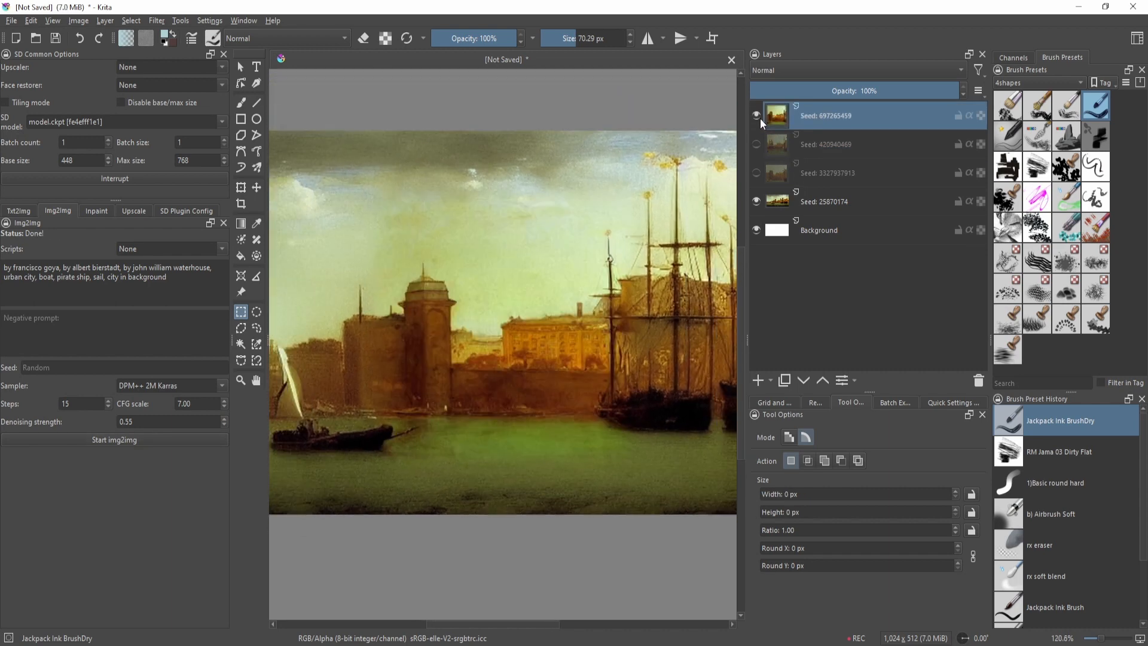
# Isolate the new img2img layer to examine its soft edges, and show all layers again to compare it with the previous result
pyautogui.keyDown('alt'); pyautogui.click(780, 120); pyautogui.keyUp('alt')
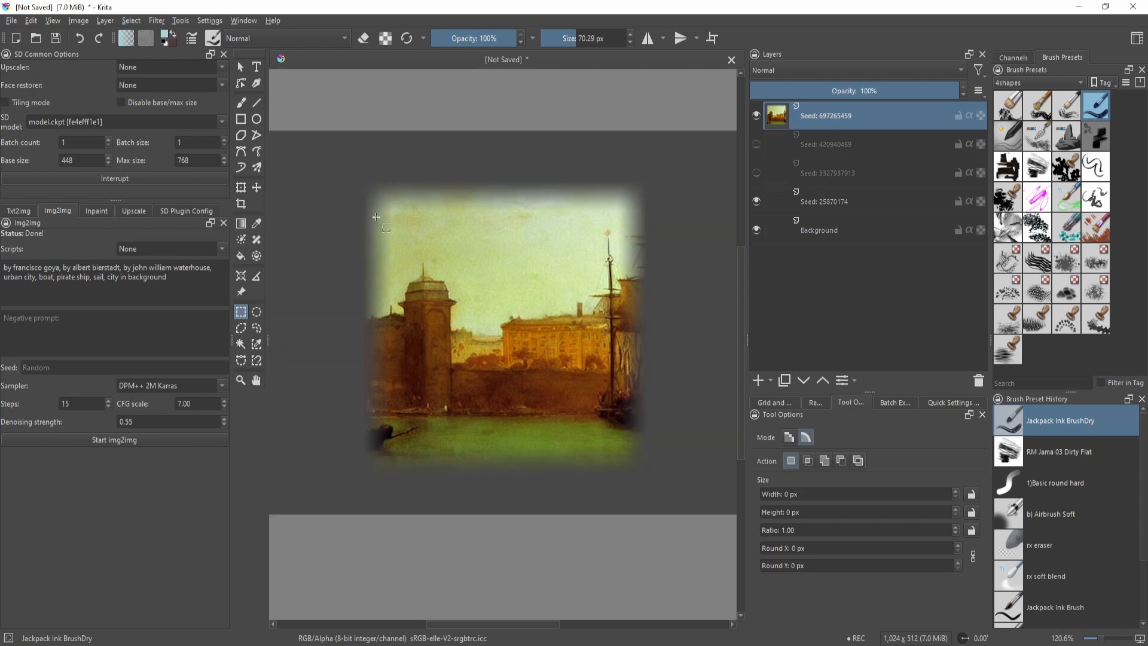
pyautogui.moveTo(368, 183); pyautogui.dragTo(653, 454)
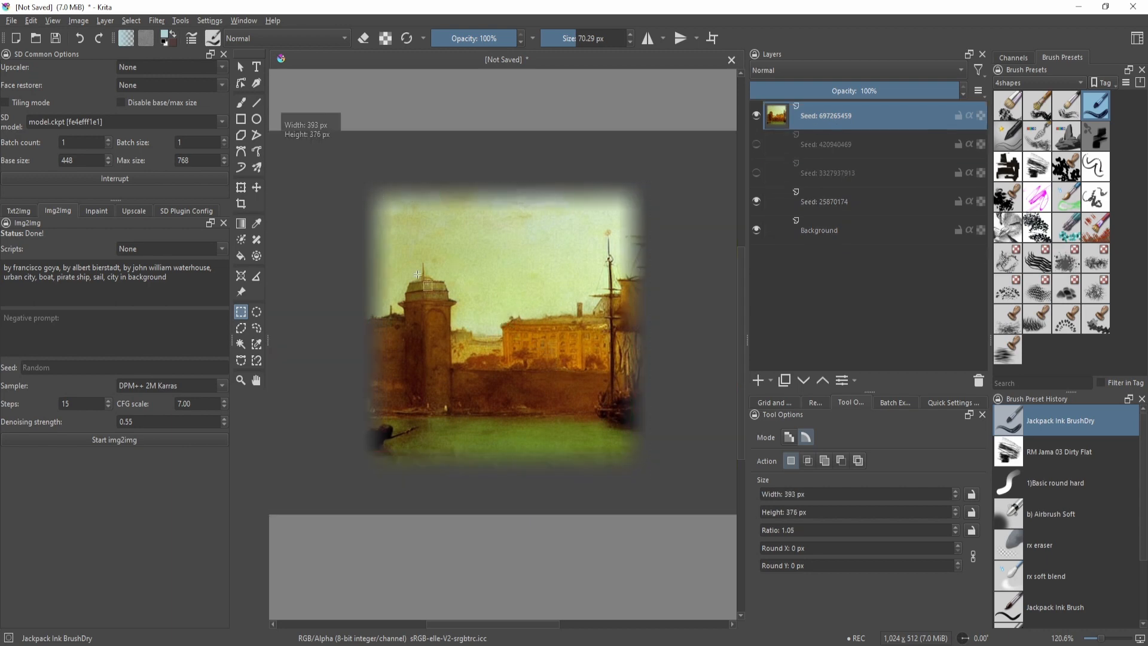
pyautogui.click(756, 115)
pyautogui.click(756, 116)
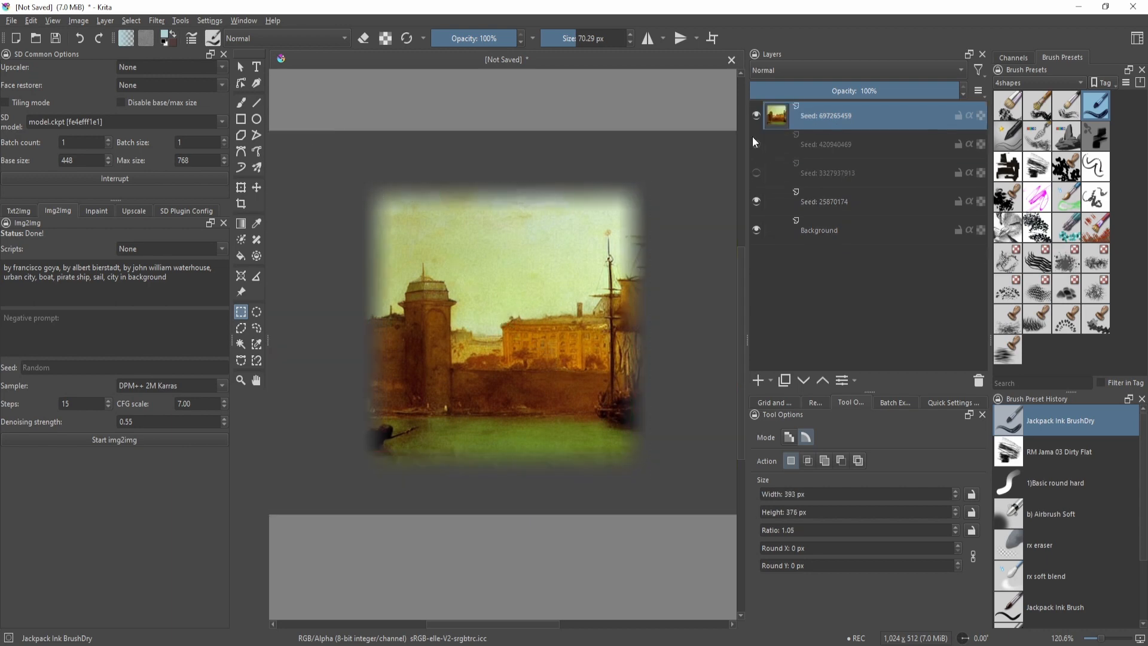
pyautogui.keyDown('alt'); pyautogui.click(825, 120); pyautogui.keyUp('alt')
pyautogui.moveTo(456, 231); pyautogui.dragTo(581, 320)
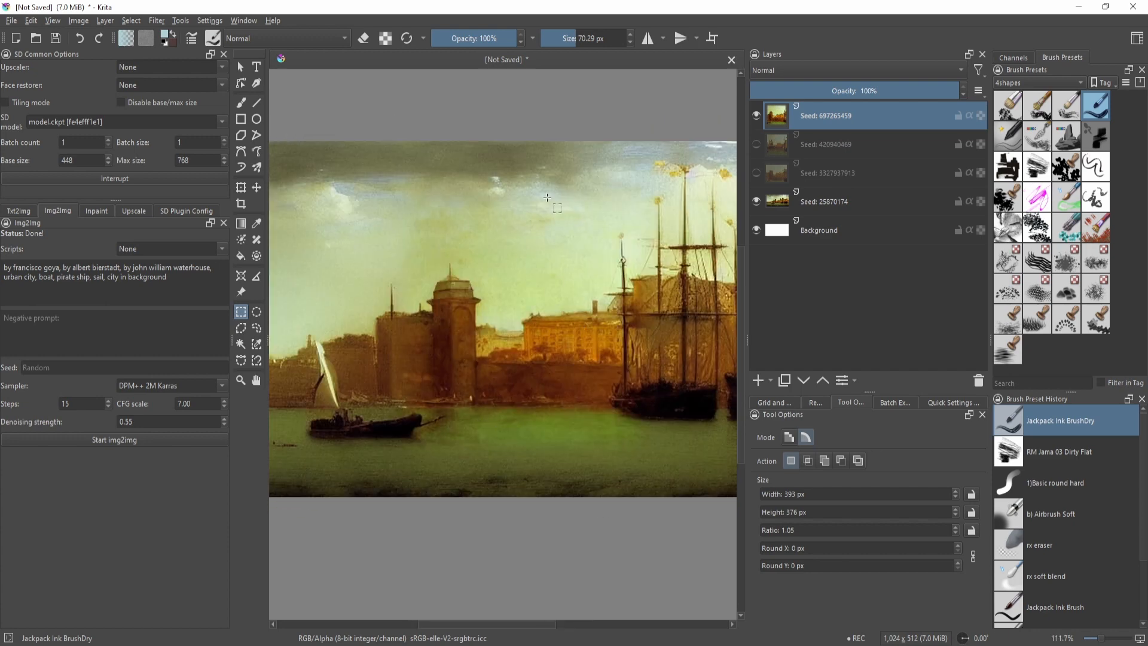
pyautogui.click(755, 116)
pyautogui.click(755, 144)
# Compare the img2img and inpaint settings, leaving the inpaint settings open
pyautogui.click(92, 211)
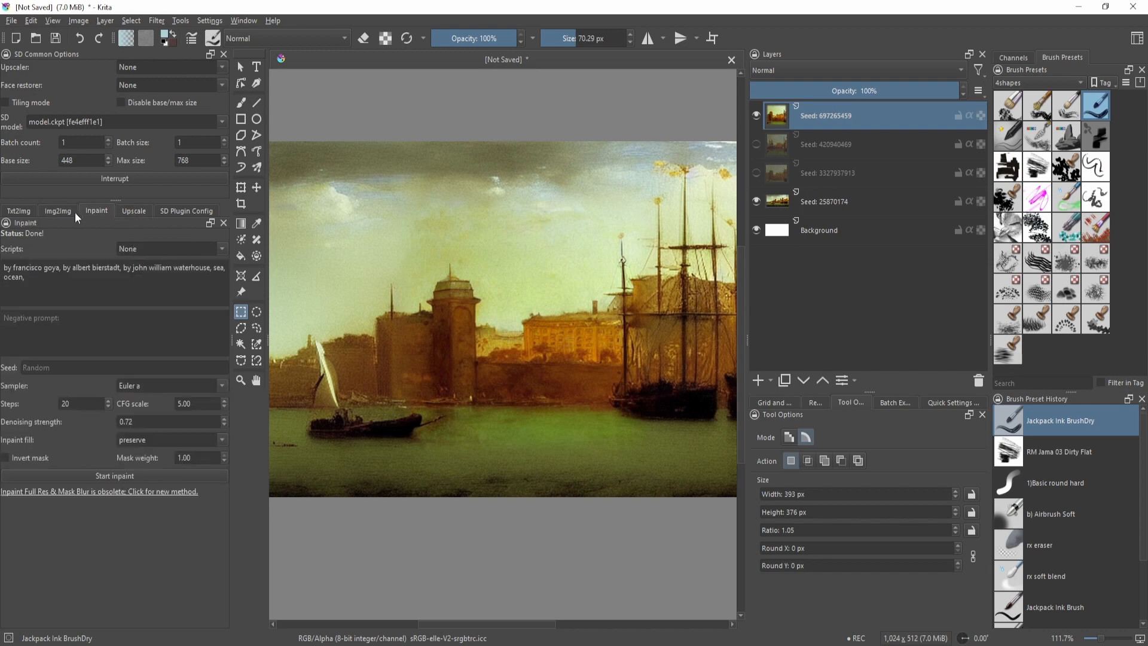
pyautogui.click(62, 211)
pyautogui.click(96, 211)
# Select about 350 by 286 px around the tower and small boat, replace it with about 318 by 293 px, and clear it
pyautogui.moveTo(335, 235); pyautogui.dragTo(571, 437)
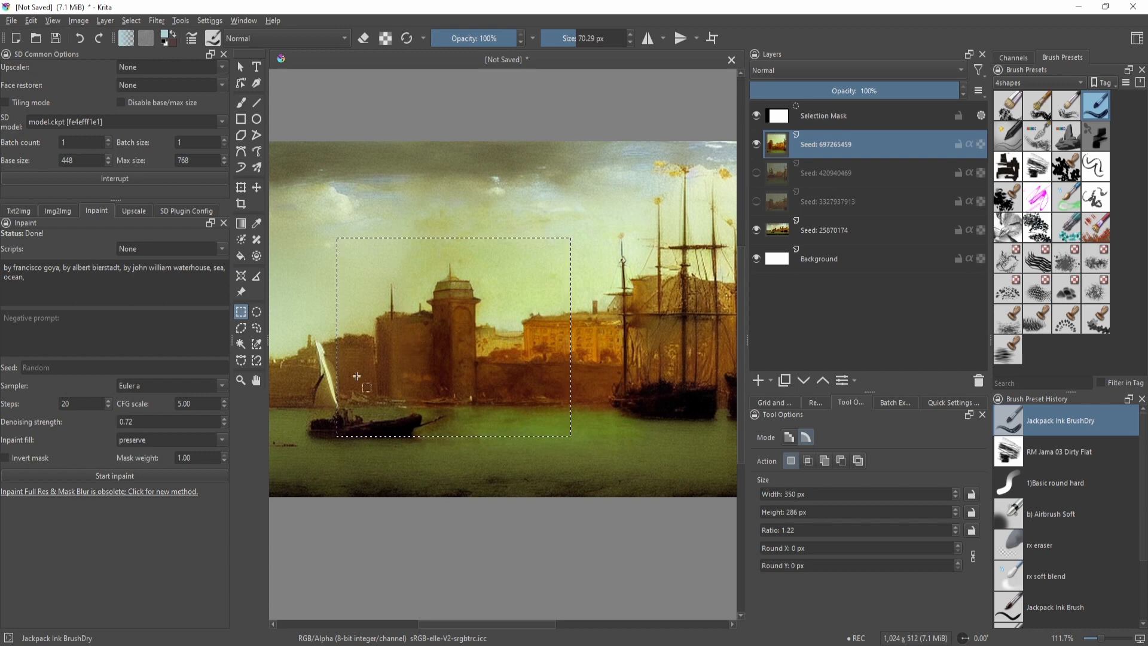
pyautogui.moveTo(457, 368); pyautogui.dragTo(540, 369)
pyautogui.moveTo(563, 454)
pyautogui.mouseDown()
pyautogui.moveTo(437, 387)
pyautogui.moveTo(356, 287)
pyautogui.moveTo(351, 251)
pyautogui.mouseUp()
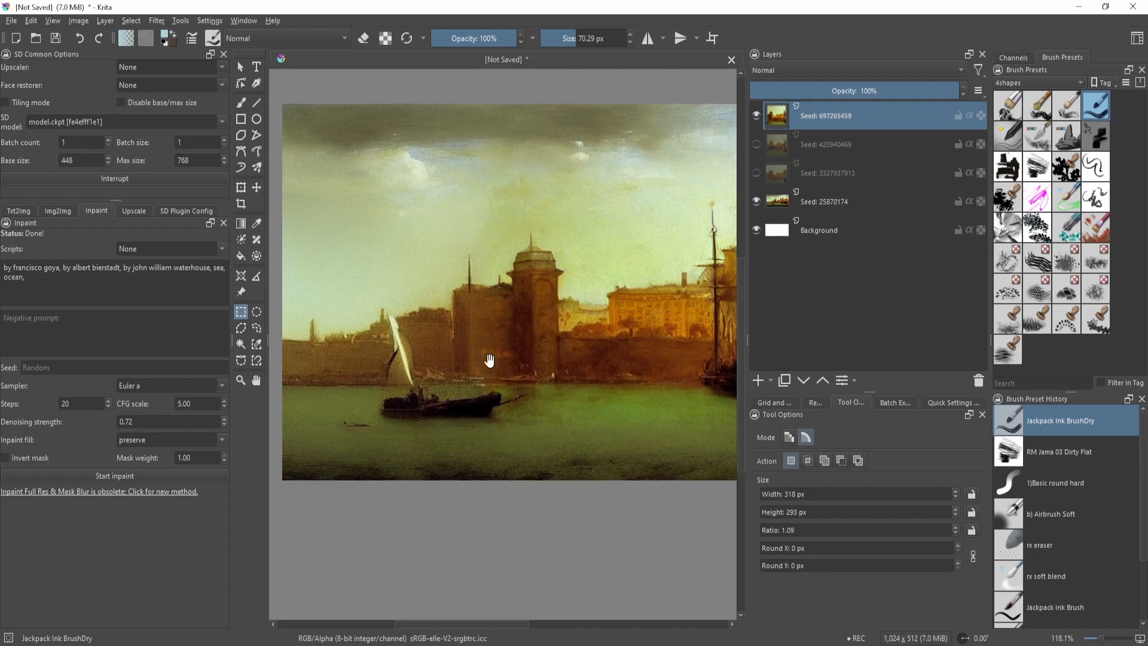
# Add a paint layer and paint light blue over the small boat's hull with the Basic round hard brush at about 47 px
pyautogui.press('b')
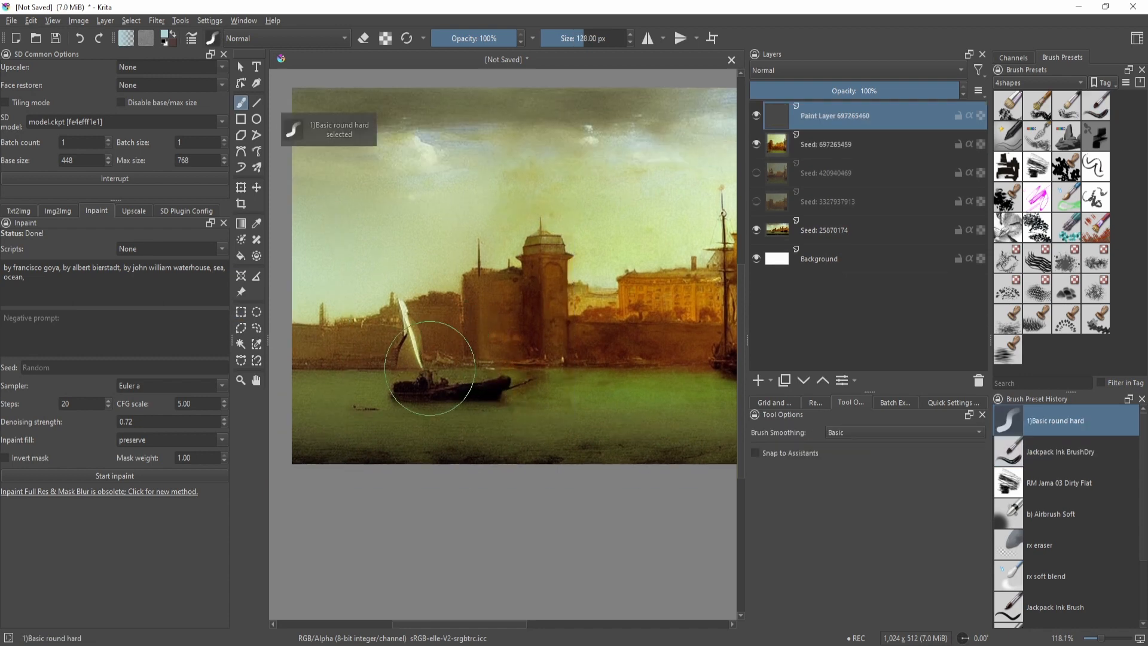
pyautogui.moveTo(406, 396); pyautogui.dragTo(449, 386)
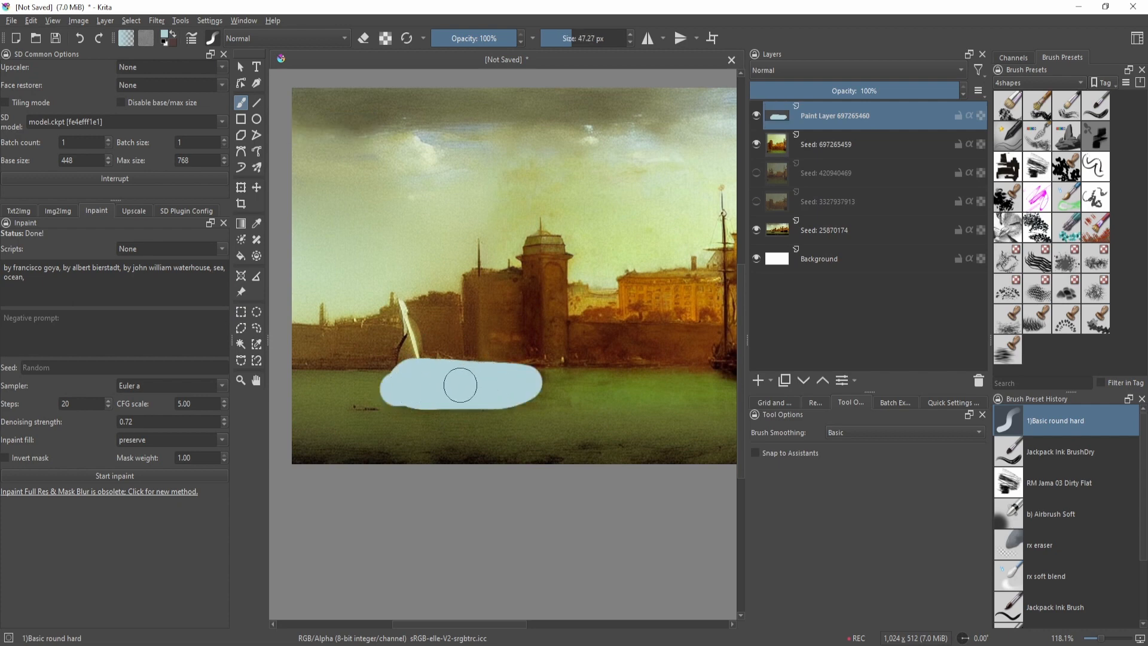
pyautogui.hotkey('ctrl', 'z')
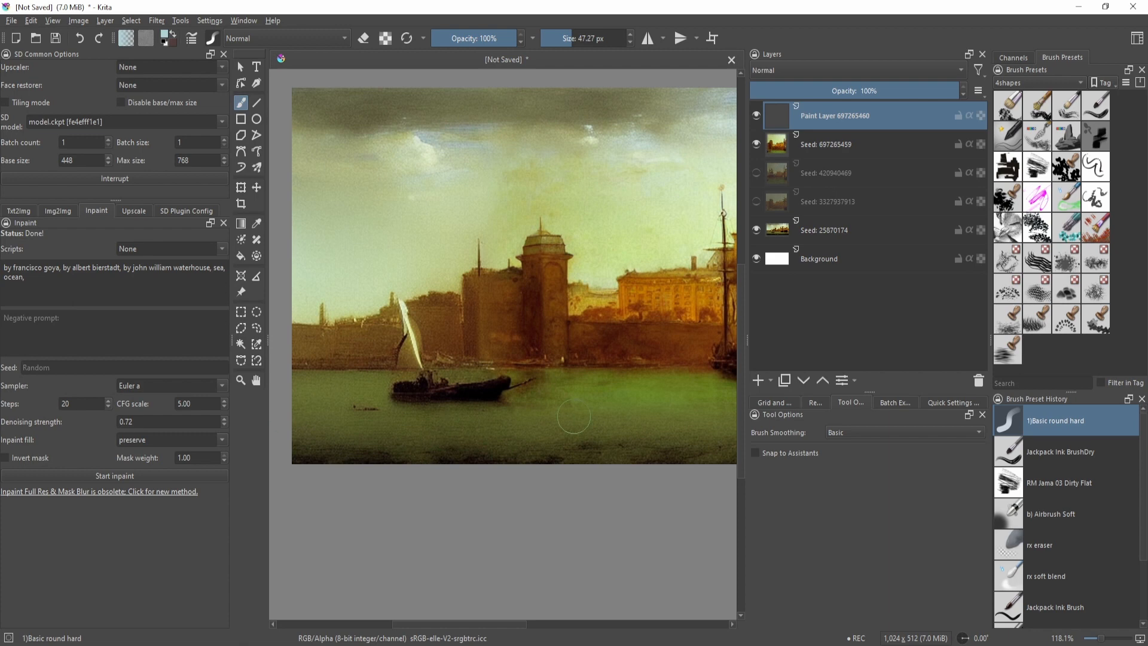
pyautogui.moveTo(394, 395); pyautogui.dragTo(471, 393)
# Change the brush colour to purple and paint another stroke over the small boat's hull
pyautogui.hotkey('shift', 'i')
pyautogui.click(454, 472)
pyautogui.click(512, 425)
pyautogui.moveTo(384, 396); pyautogui.dragTo(467, 390)
# Change the brush colour to blue and paint a stroke over the purple one on the boat
pyautogui.hotkey('shift', 'i')
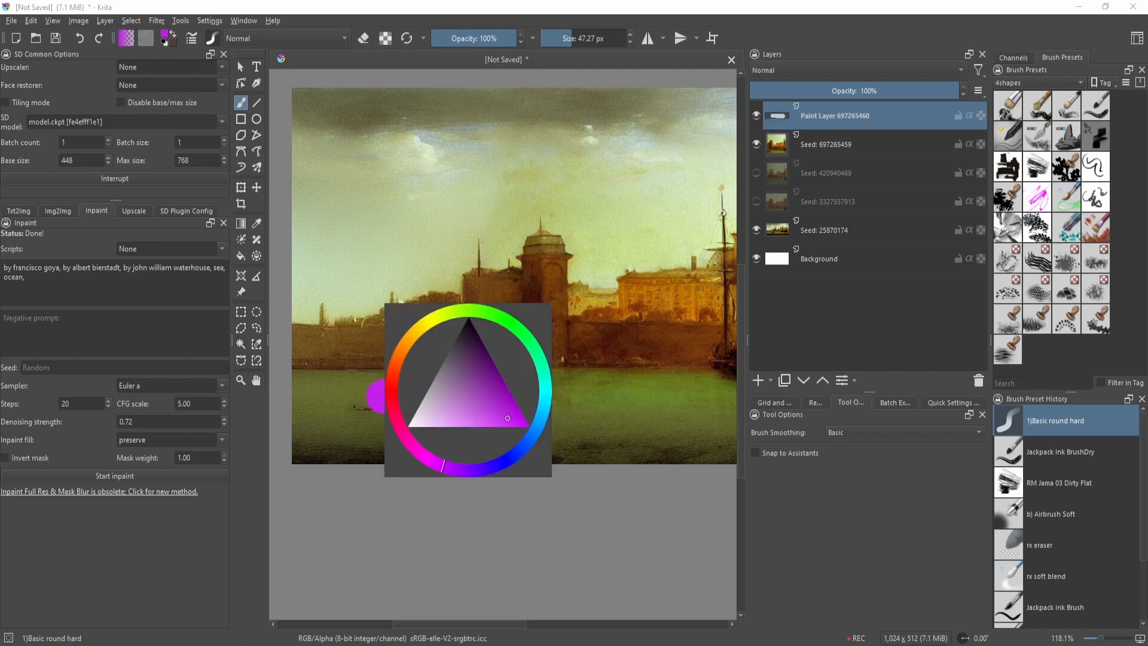
pyautogui.click(504, 458)
pyautogui.moveTo(393, 390); pyautogui.dragTo(476, 379)
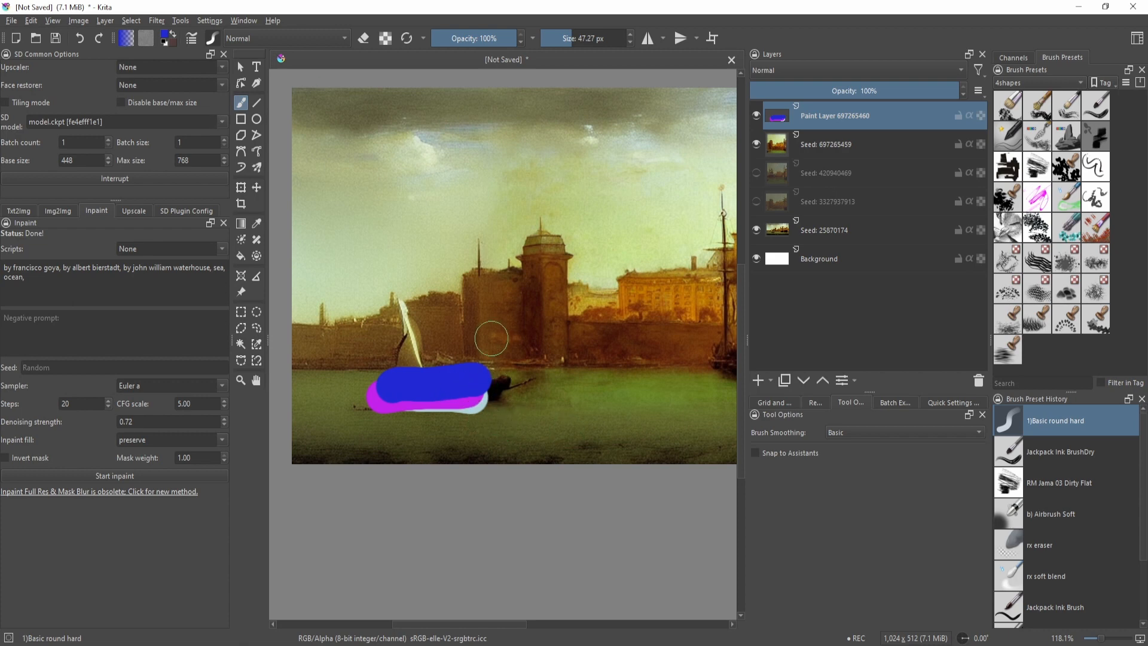
# Clear the paint layer and cover the small boat's hull with a soft blue mask using the Airbrush Soft brush
pyautogui.moveTo(492, 336)
pyautogui.mouseDown()
pyautogui.moveTo(503, 376)
pyautogui.moveTo(516, 341)
pyautogui.moveTo(213, 363)
pyautogui.mouseUp()
pyautogui.hotkey('ctrl', 'z')
pyautogui.hotkey('ctrl', '2')
pyautogui.press('Delete')
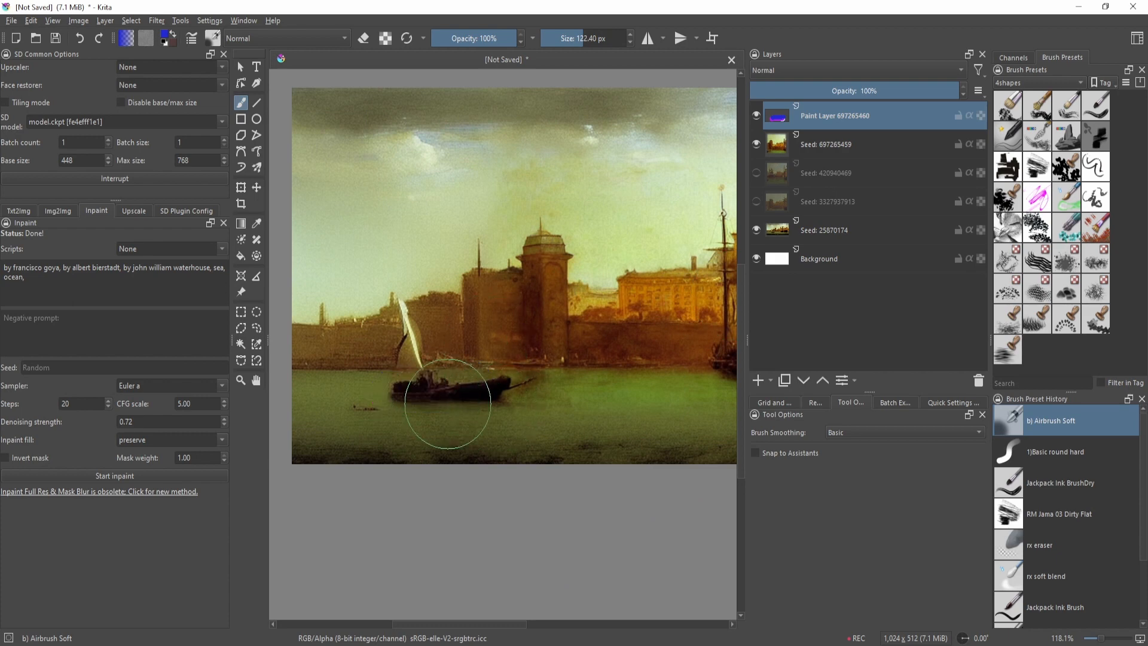
pyautogui.moveTo(448, 403); pyautogui.dragTo(431, 389)
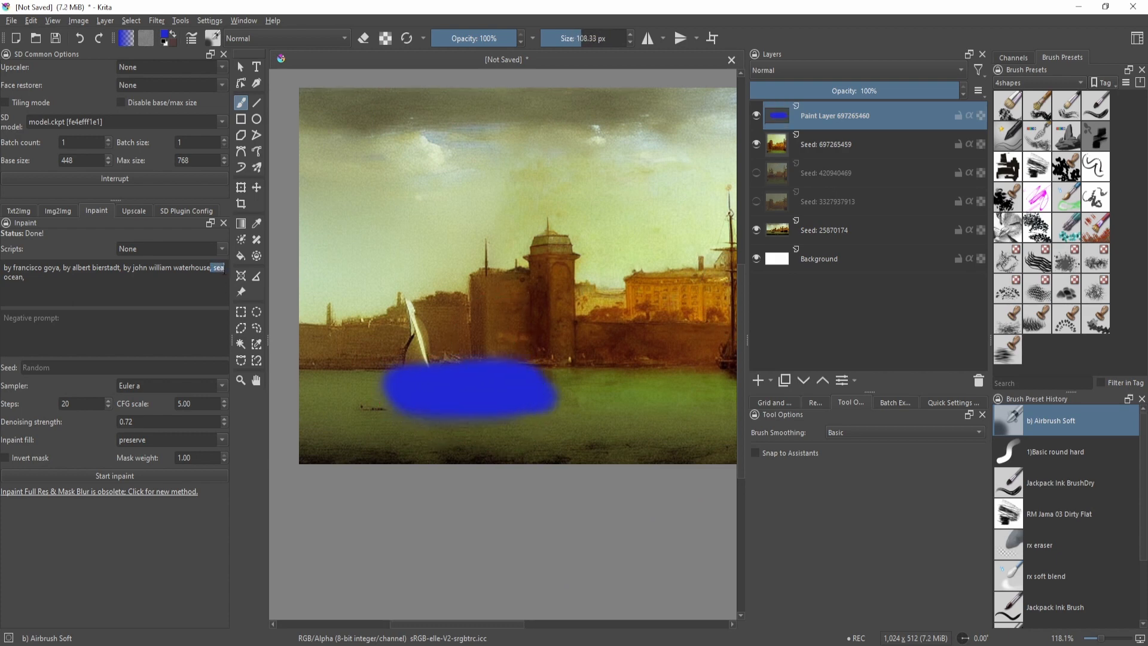
# Highlight the inpaint prompt text to review it, without editing it
pyautogui.click(27, 276)
pyautogui.moveTo(27, 278); pyautogui.dragTo(3, 266)
pyautogui.click(182, 294)
# Select about 372 by 332 px around the blue mask, sail and tower with the rectangular selection, and clear it
pyautogui.scroll(1, 559, 317)
pyautogui.scroll(-2, 558, 316)
pyautogui.hotkey('ctrl', 'r')
pyautogui.moveTo(589, 422); pyautogui.dragTo(367, 215)
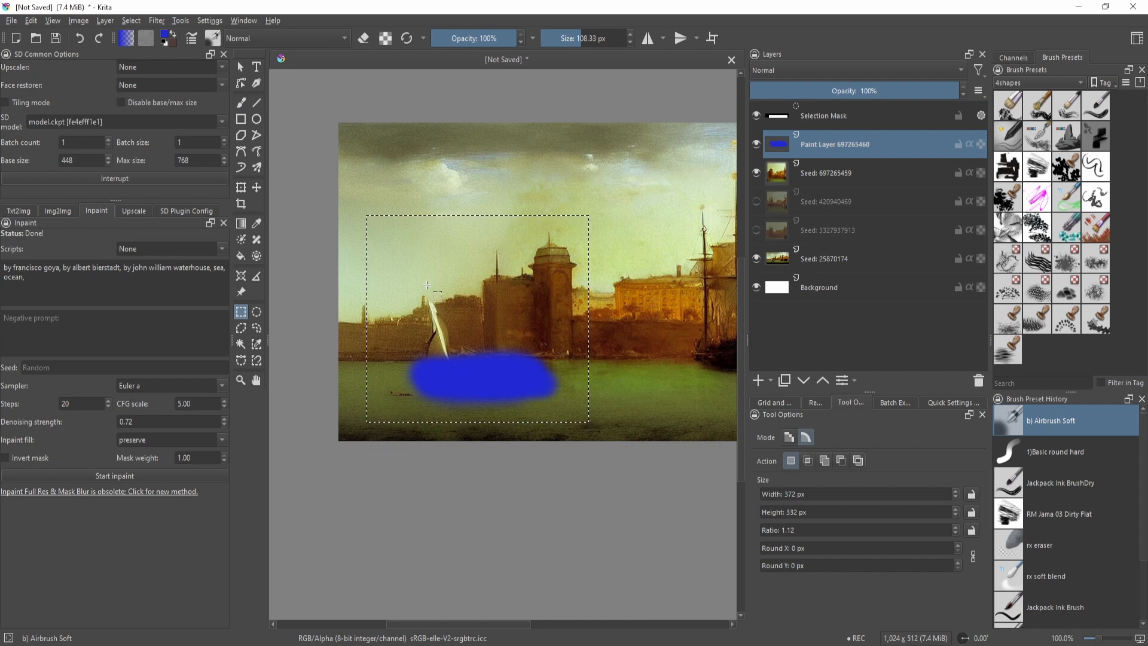
pyautogui.click(553, 412)
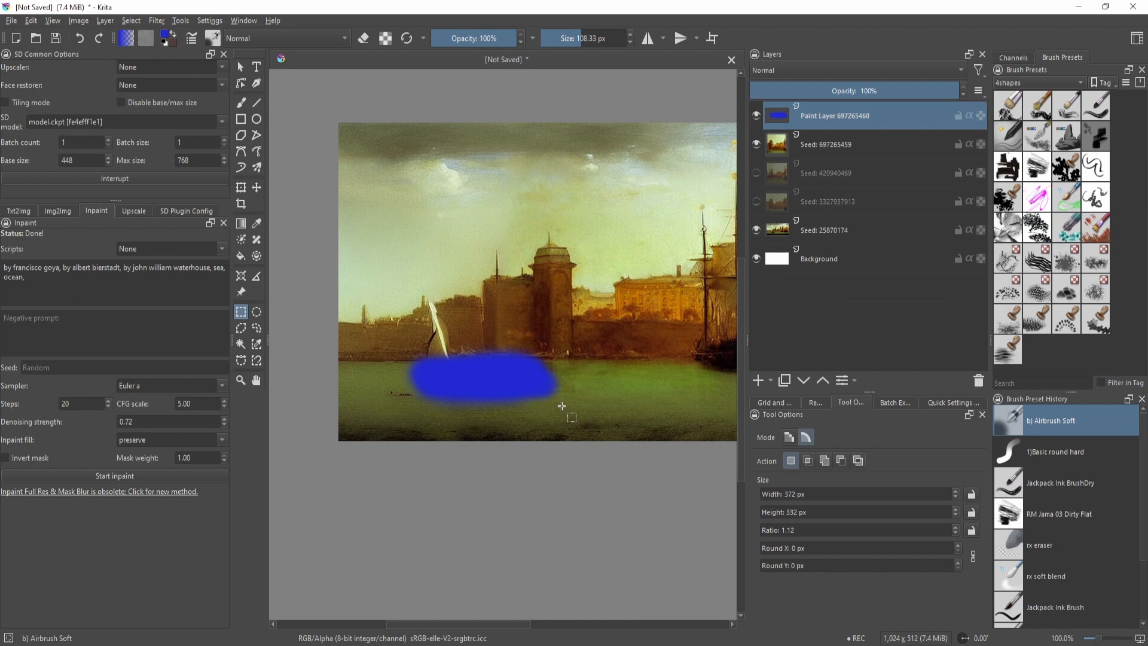
# Select about 261 by 88 px tightly around the blue mask, widen it to about 333 by 306 px, and clear the selection
pyautogui.moveTo(562, 406); pyautogui.dragTo(406, 351)
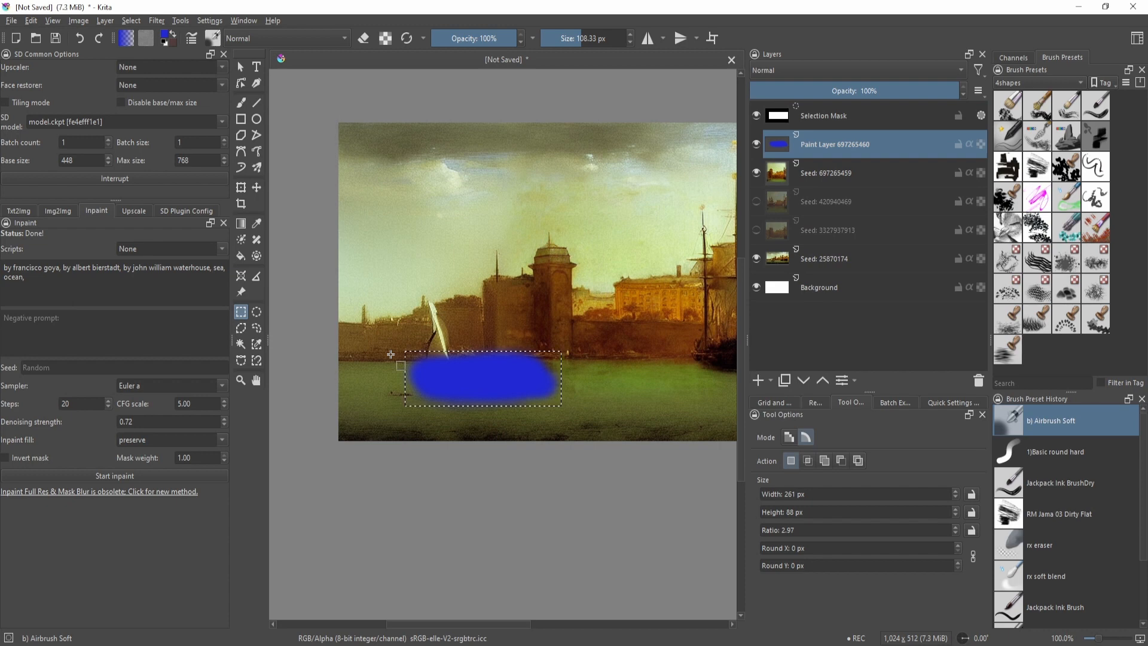
pyautogui.moveTo(568, 408); pyautogui.dragTo(369, 217)
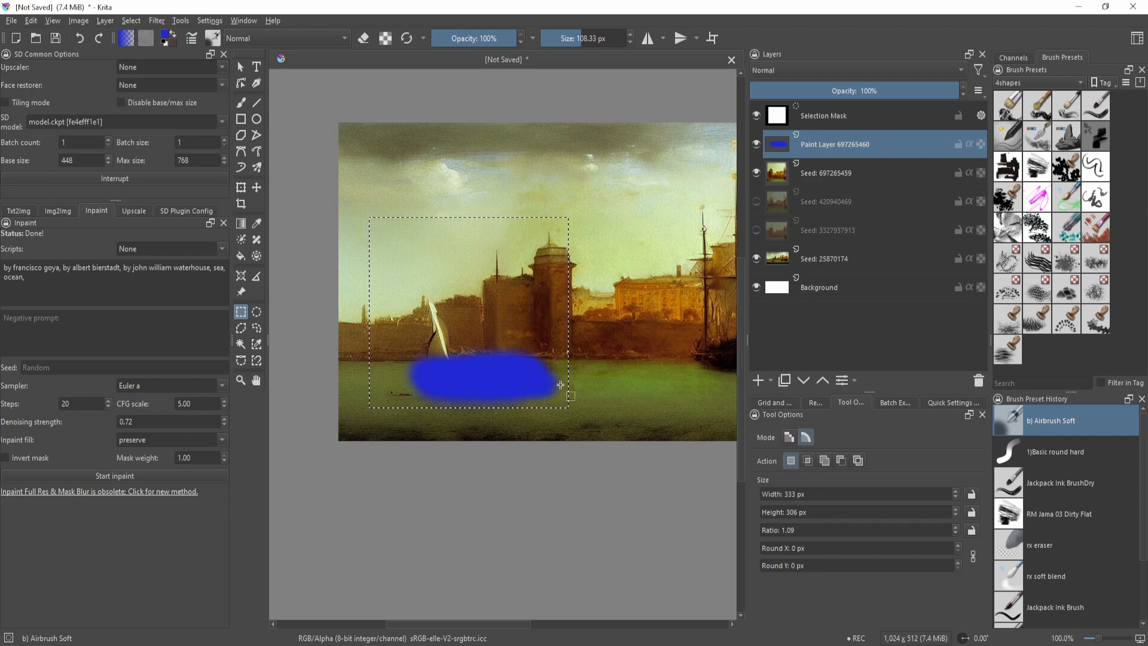
pyautogui.hotkey('ctrl', 'shift', 'a')
pyautogui.moveTo(548, 367); pyautogui.dragTo(507, 388)
pyautogui.moveTo(507, 389); pyautogui.dragTo(495, 410)
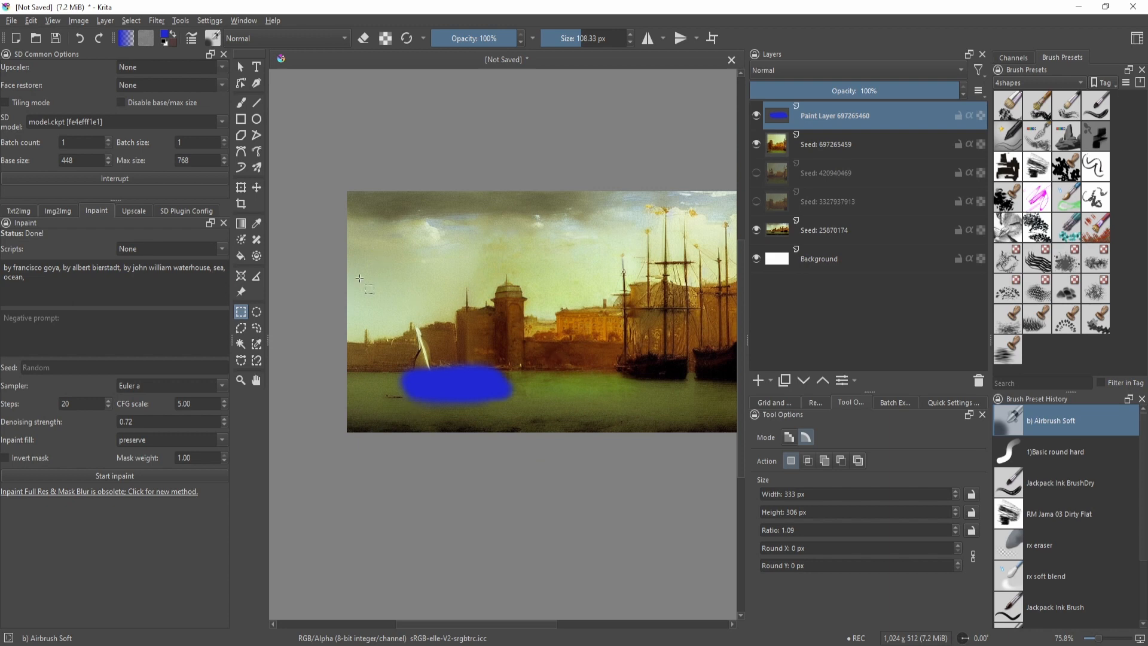
# Select the entire canvas and clear it, and select about 350 by 332 px around the blue mask, sail and tower
pyautogui.moveTo(397, 292); pyautogui.dragTo(431, 329)
pyautogui.hotkey('ctrl', 'a')
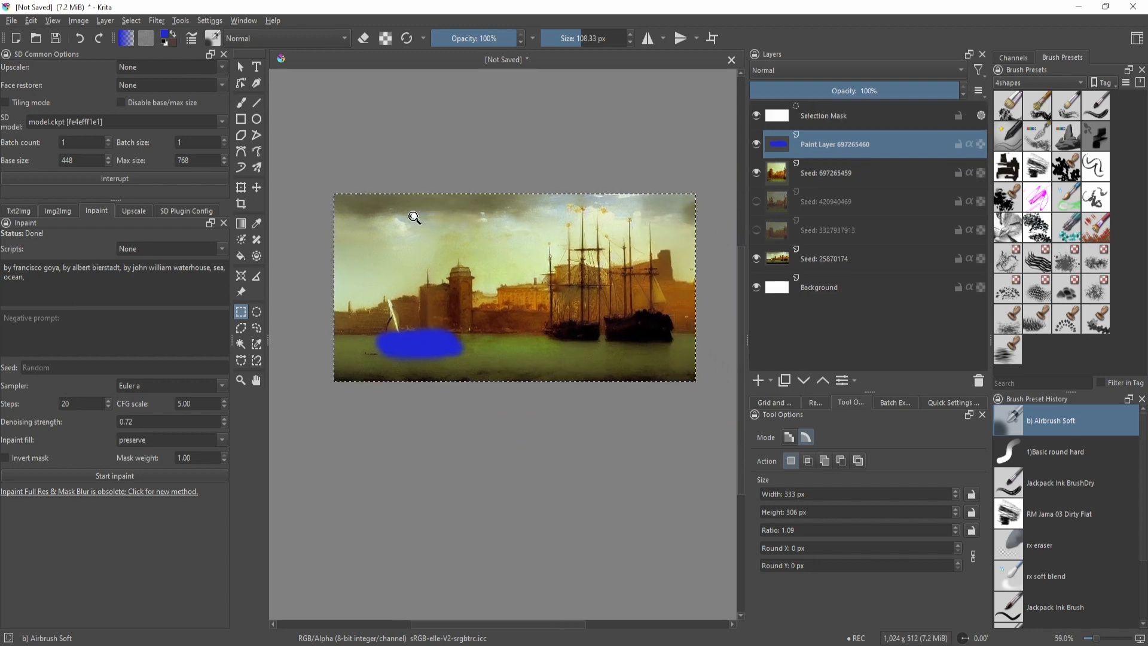
pyautogui.moveTo(600, 273); pyautogui.dragTo(615, 302)
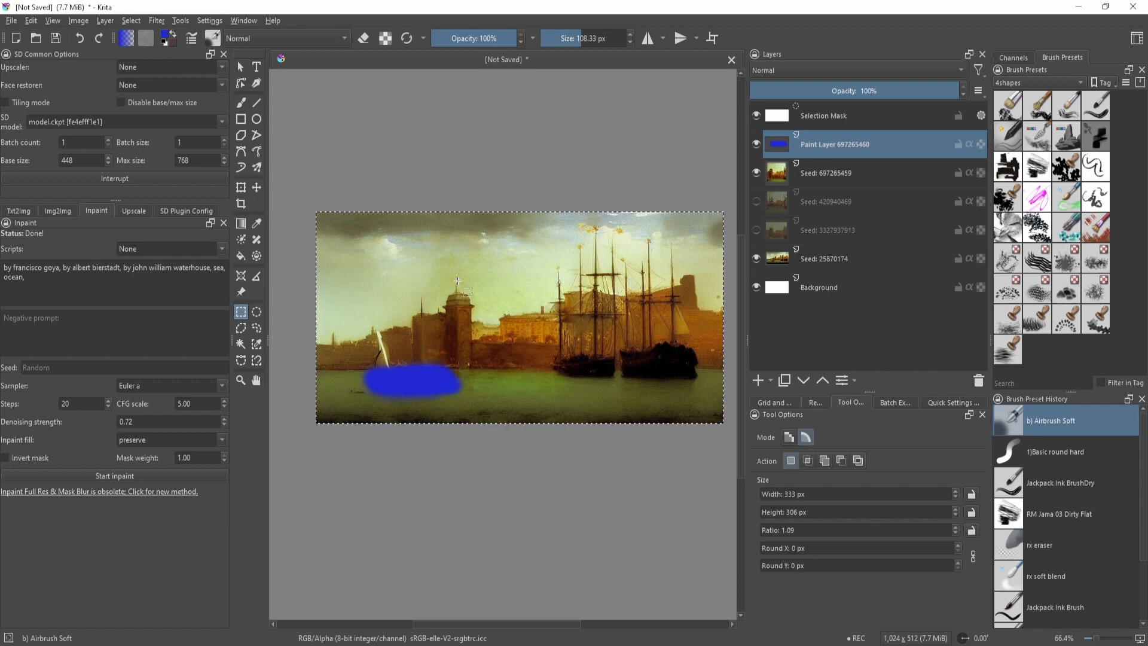
pyautogui.hotkey('ctrl', 'shift', 'a')
pyautogui.scroll(2, 530, 371)
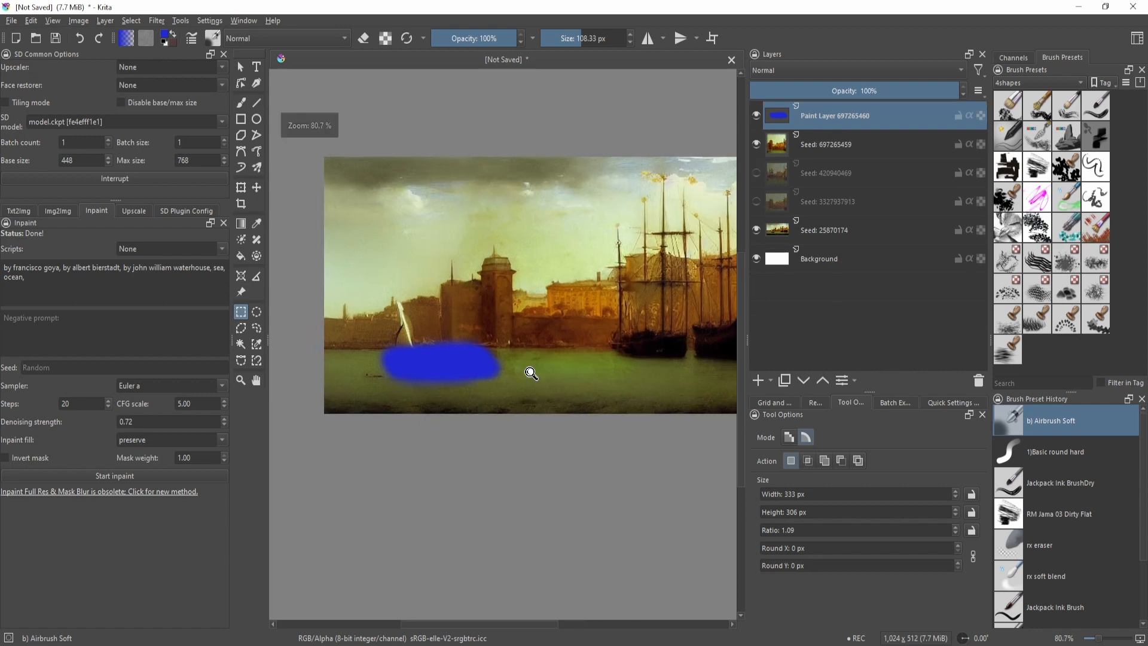
pyautogui.moveTo(528, 407); pyautogui.dragTo(336, 219)
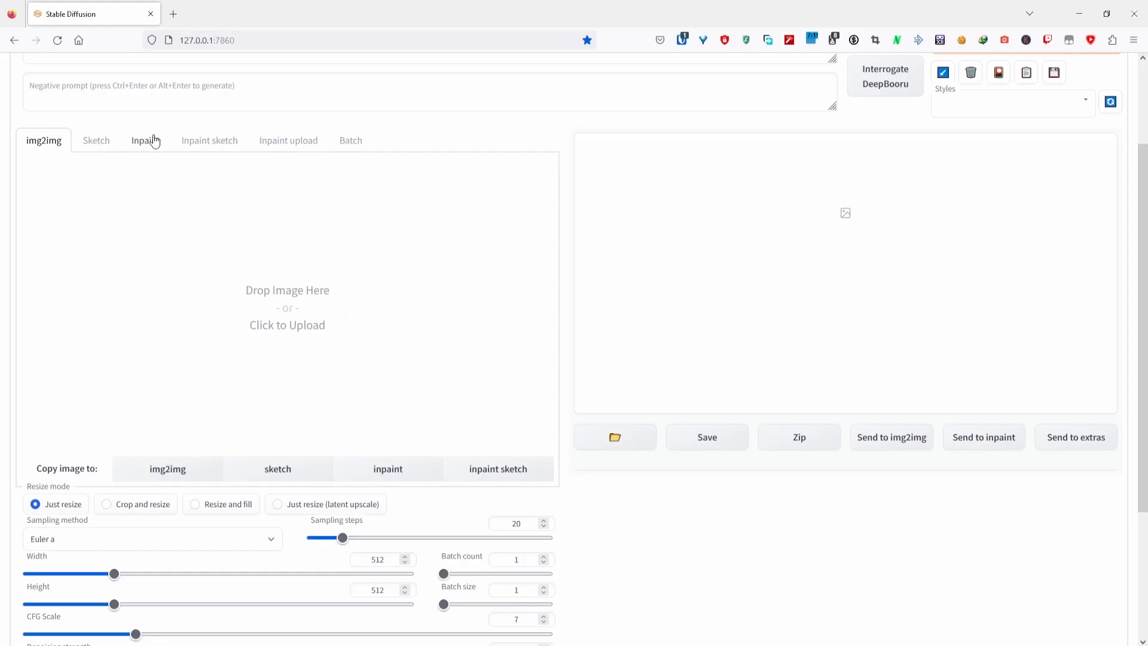
# Compare the masked-content options on the web UI's Inpaint page with the Krita plugin's inpaint fill options, keeping preserve
pyautogui.click(154, 141)
pyautogui.scroll(-5, 536, 404)
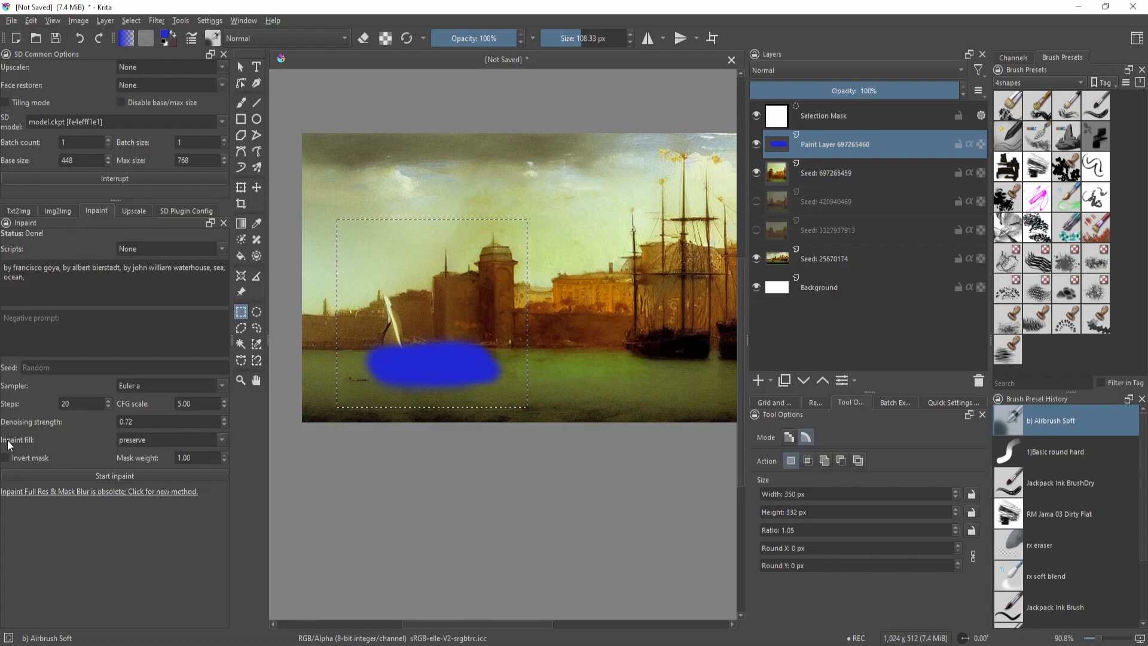
pyautogui.click(202, 440)
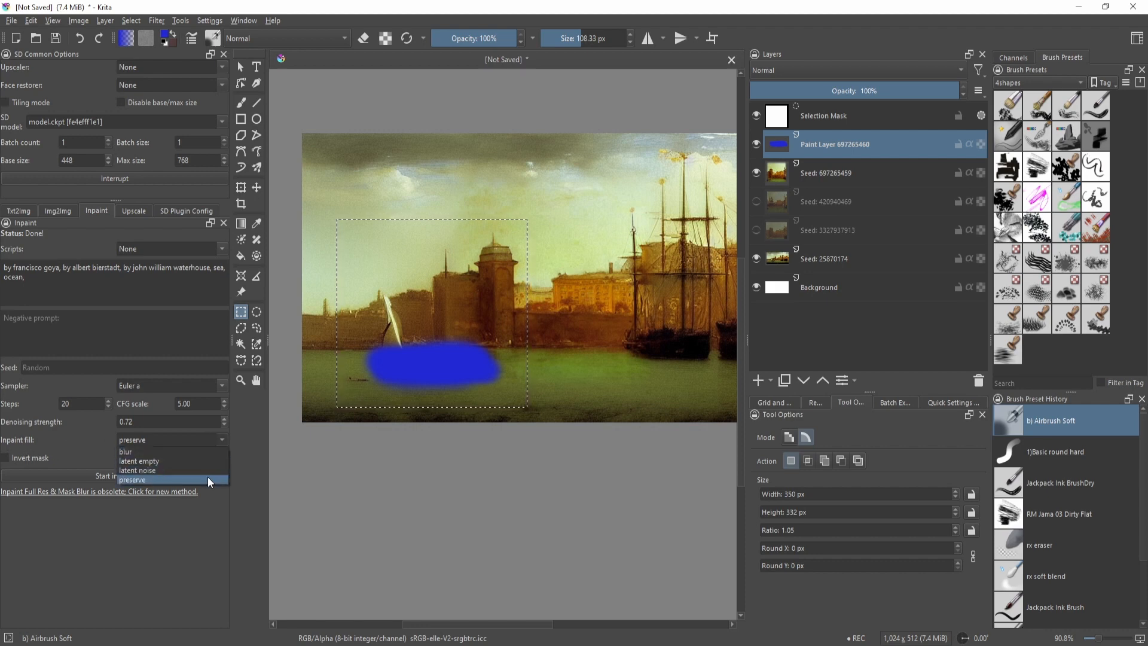
pyautogui.click(195, 476)
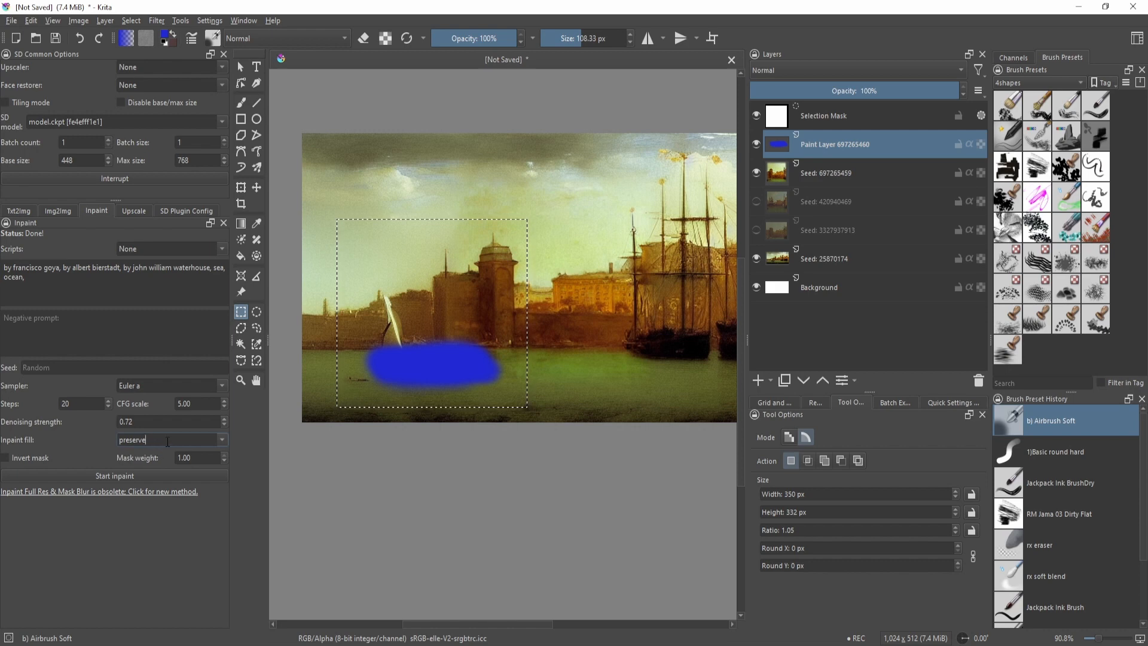
pyautogui.click(225, 439)
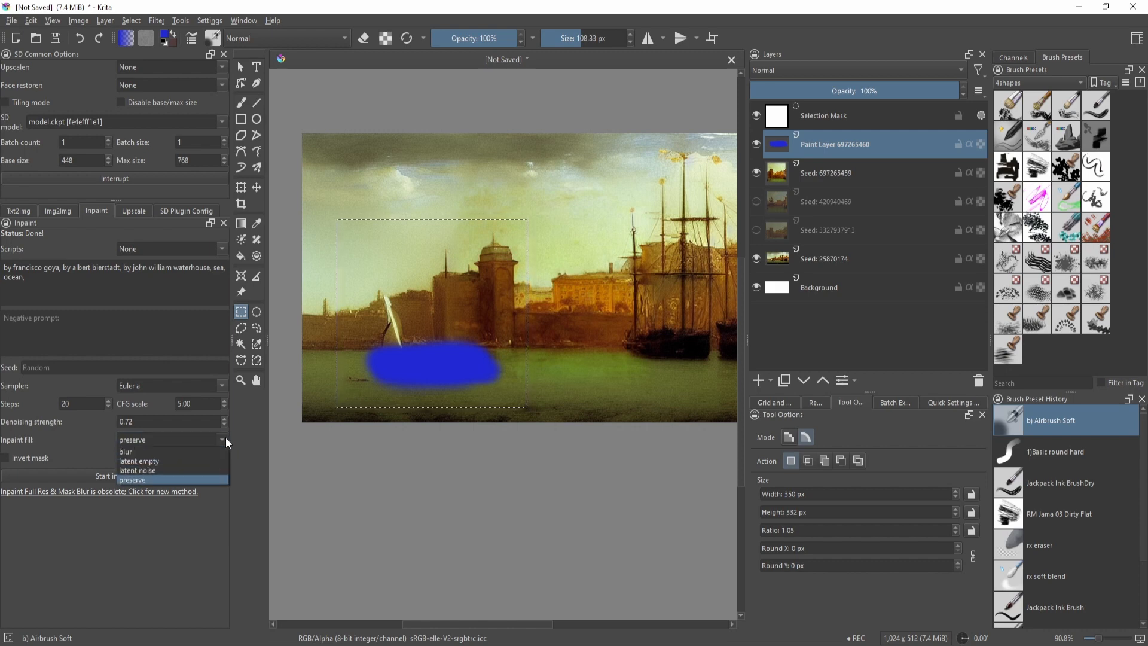
pyautogui.click(225, 439)
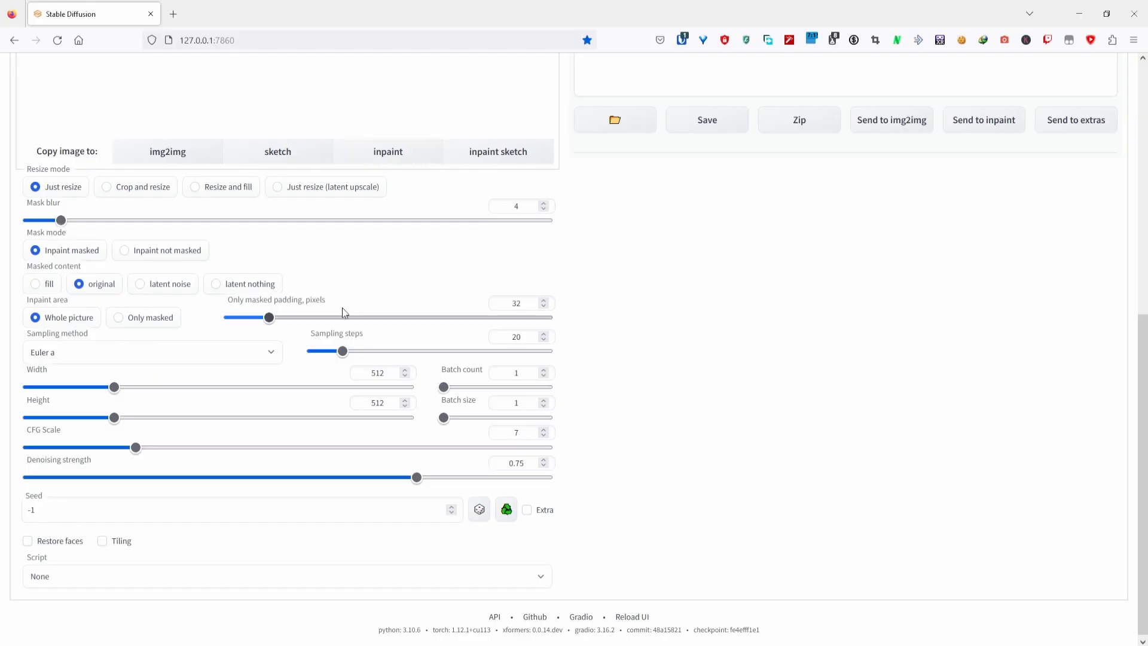
pyautogui.scroll(2, 338, 269)
pyautogui.scroll(-2, 333, 138)
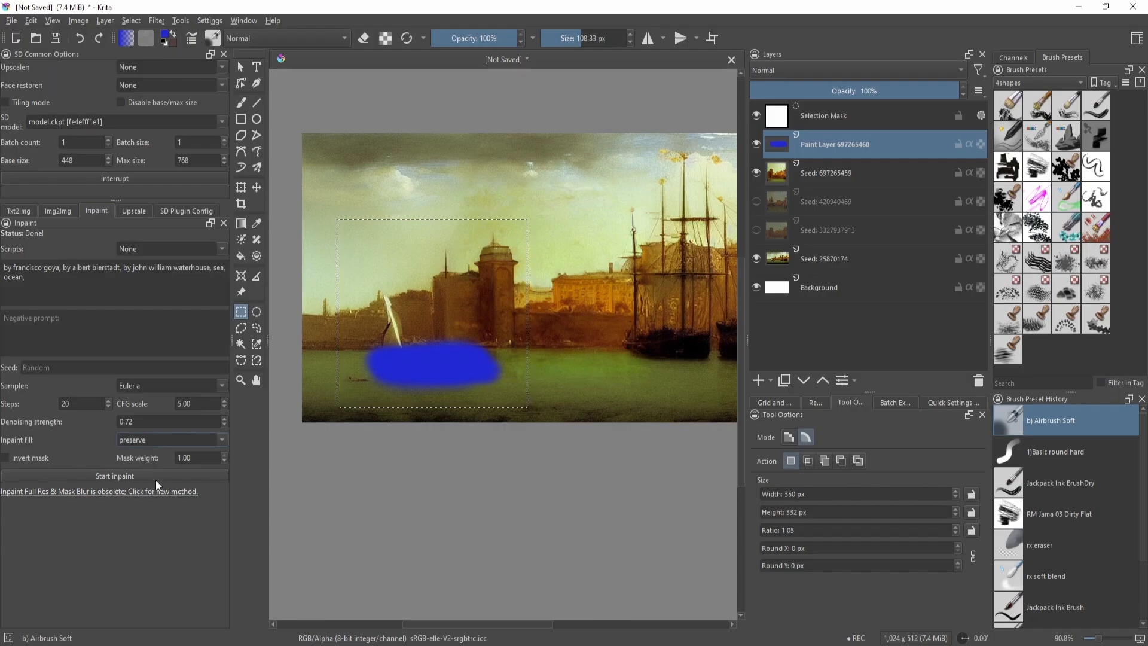
# Inpaint the blue-masked hull within the selection using the preserve fill and denoising strength 0.72, and clear the selection
pyautogui.click(161, 477)
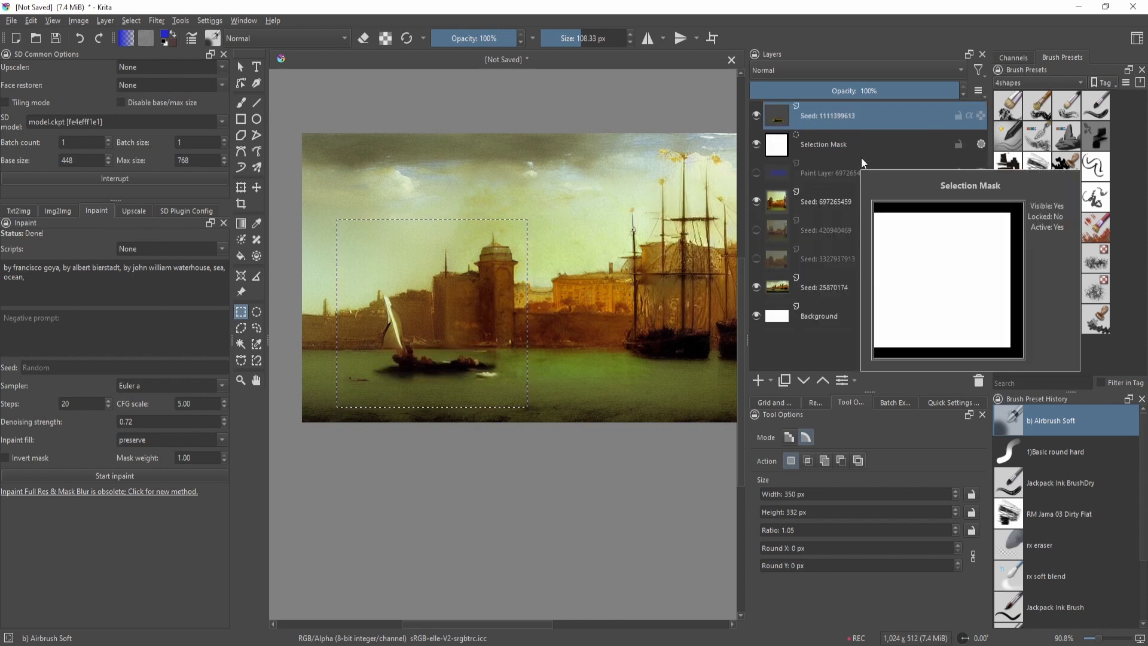
pyautogui.moveTo(809, 178)
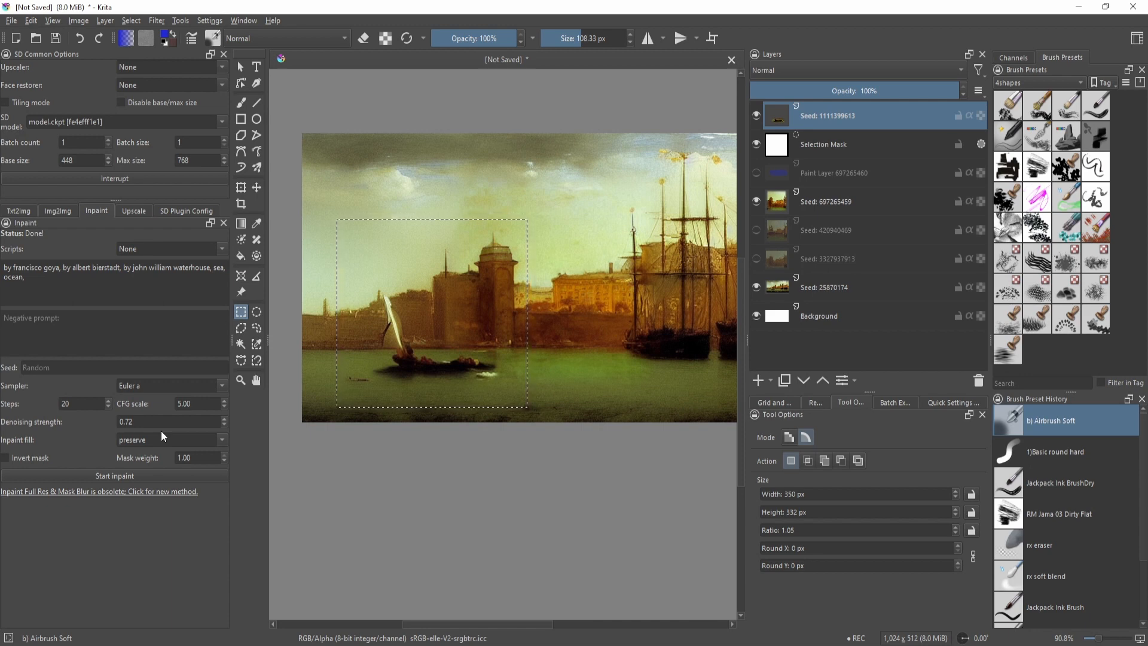
pyautogui.hotkey('ctrl', 'shift', 'a')
pyautogui.scroll(3, 477, 344)
# Compare the inpainted boat with the original by hiding and showing the newest seed layer
pyautogui.moveTo(453, 390); pyautogui.dragTo(531, 367)
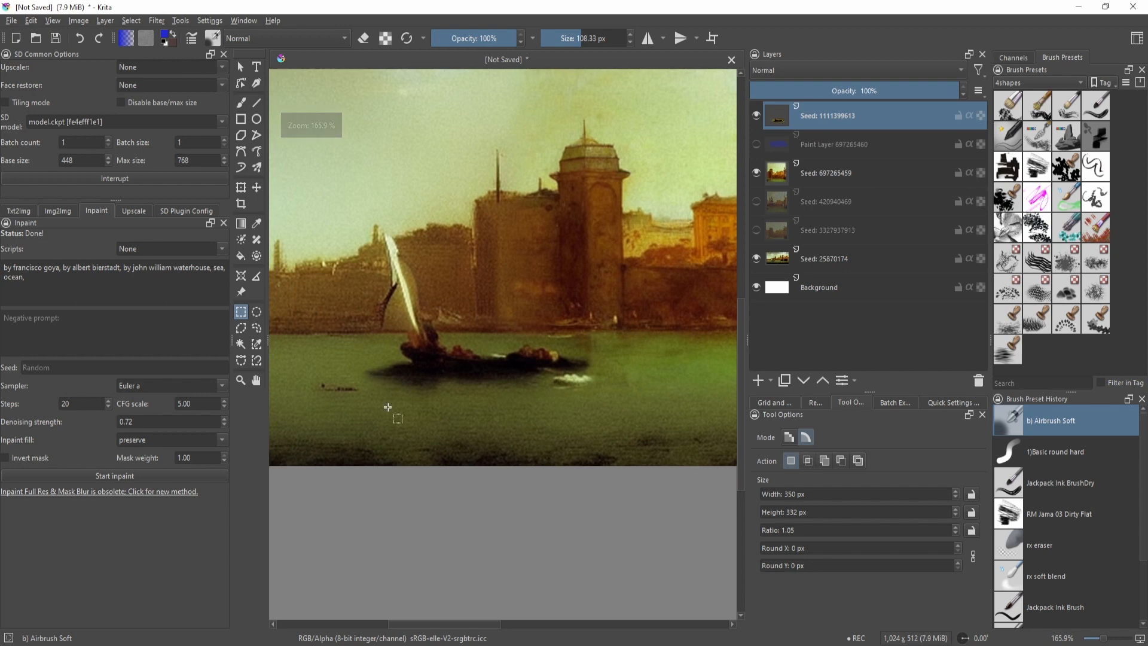
pyautogui.moveTo(337, 315); pyautogui.dragTo(589, 372)
pyautogui.click(757, 116)
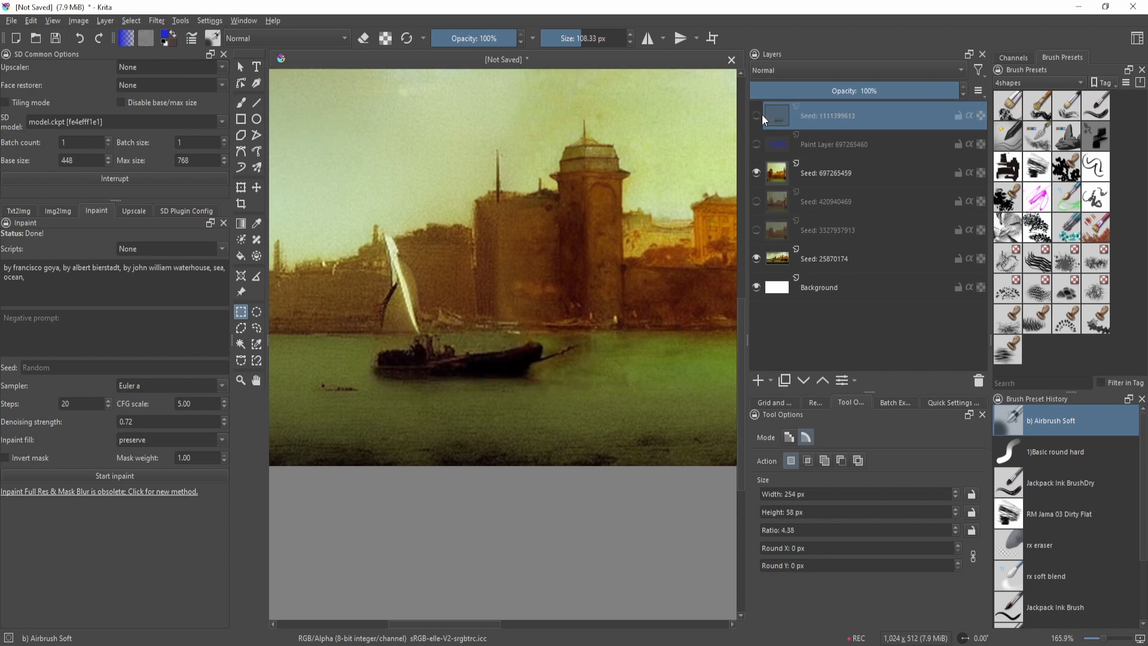
pyautogui.click(758, 116)
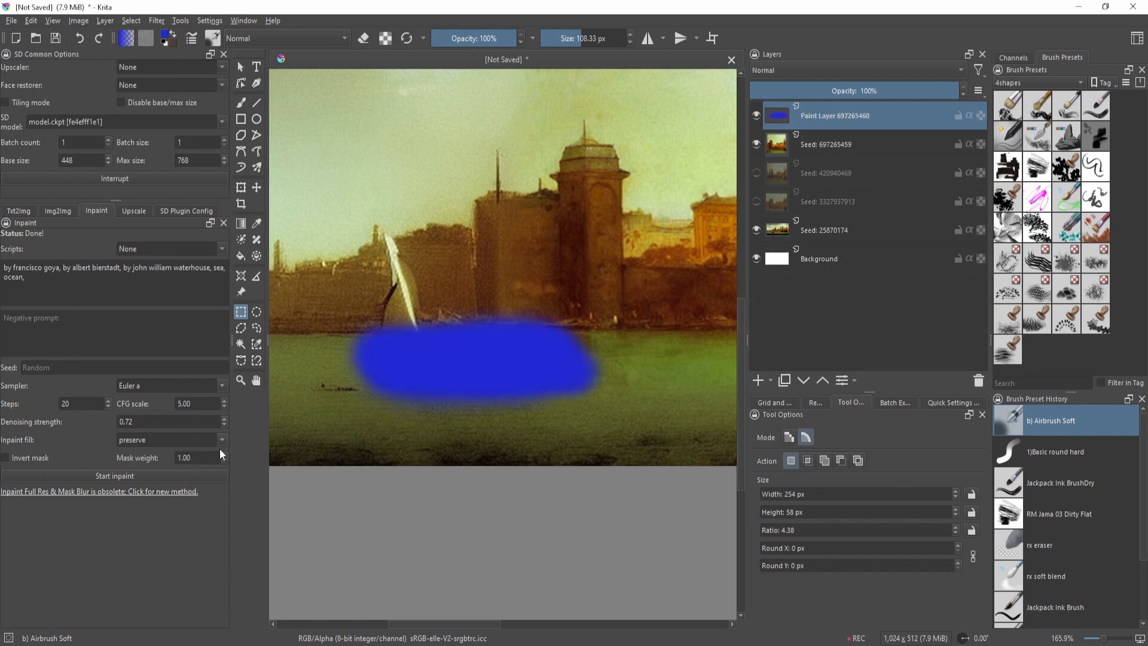
# Try the latent noise fill, switch it to blur, and inpaint the masked hull within a selection of about 310 by 246 px
pyautogui.click(224, 439)
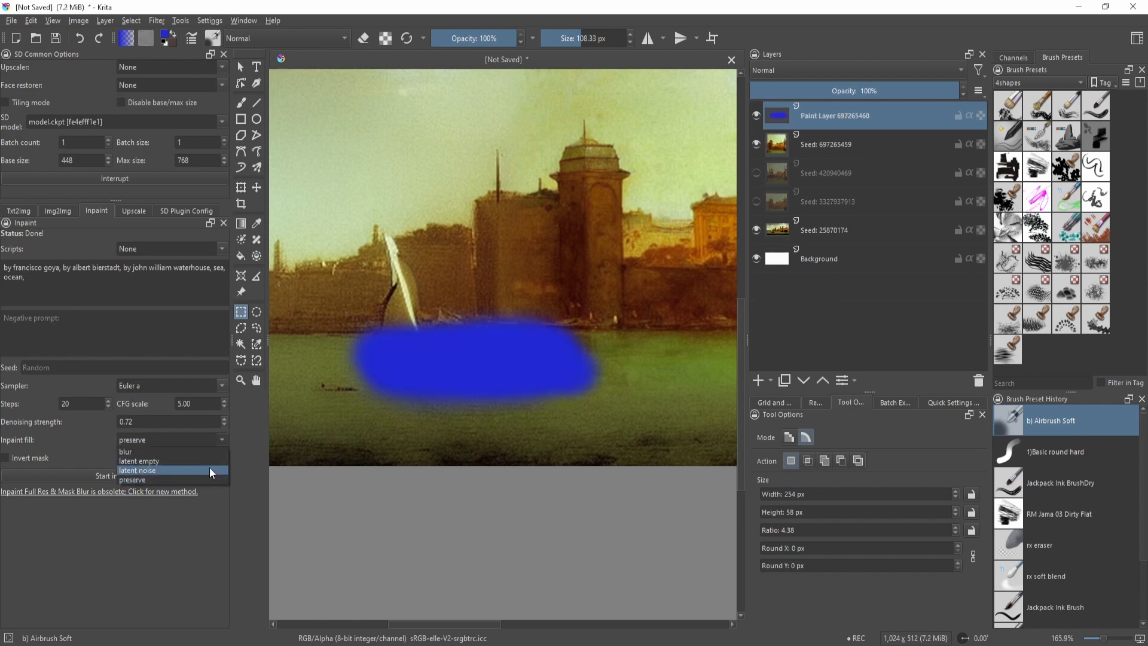
pyautogui.click(209, 469)
pyautogui.click(222, 440)
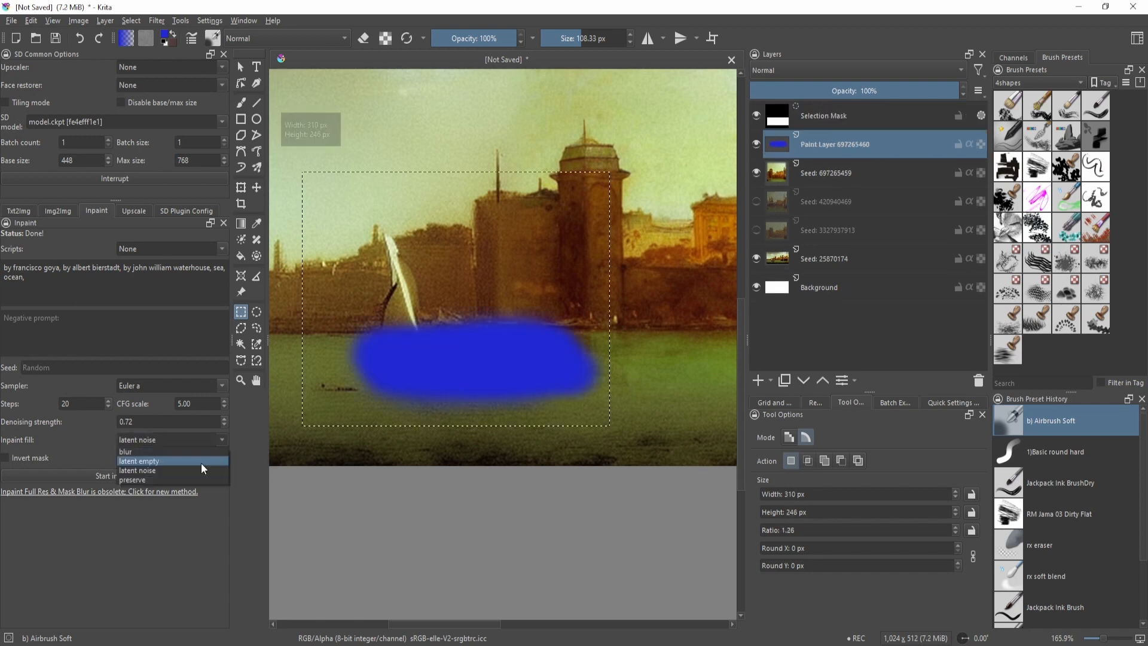
pyautogui.click(200, 452)
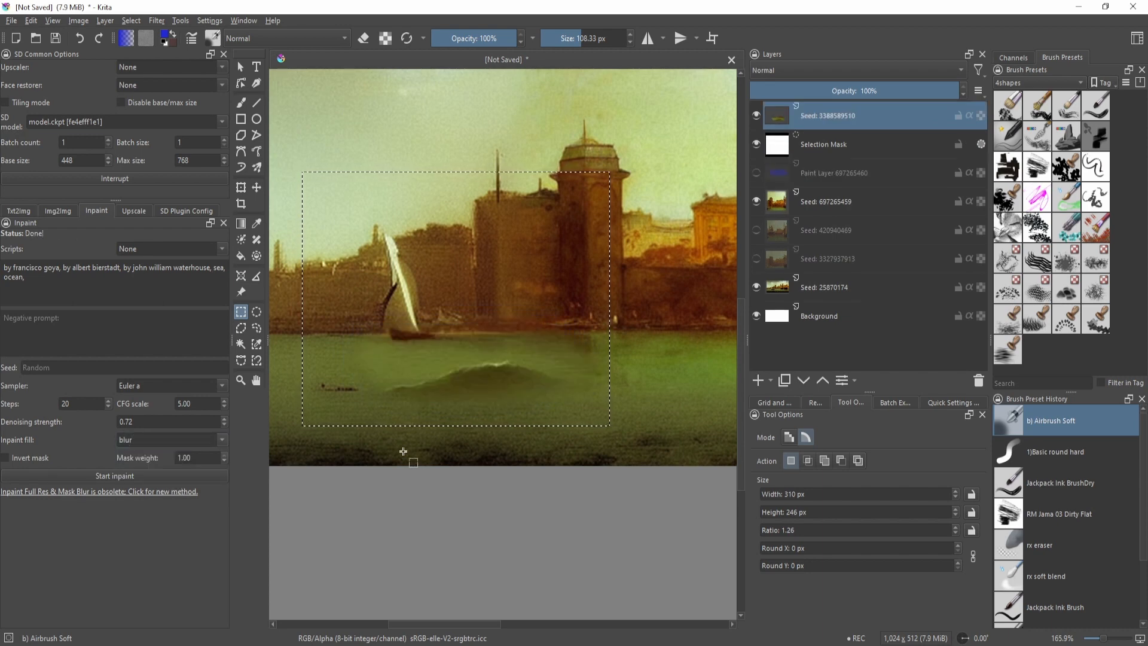
pyautogui.scroll(-5, 403, 451)
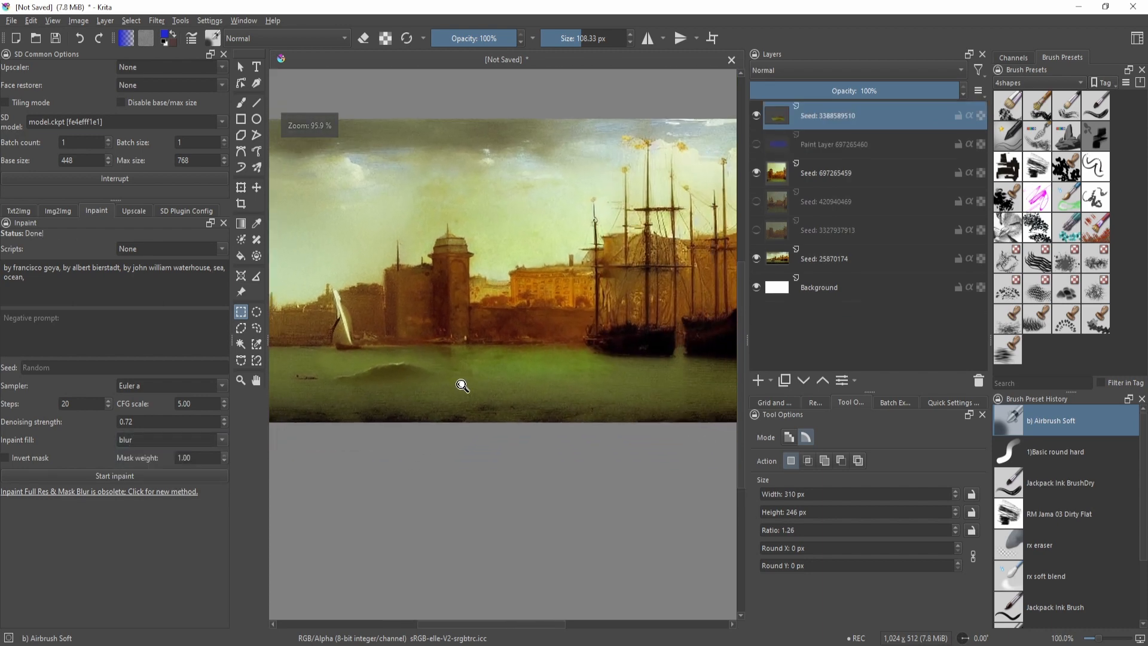
pyautogui.scroll(3, 522, 359)
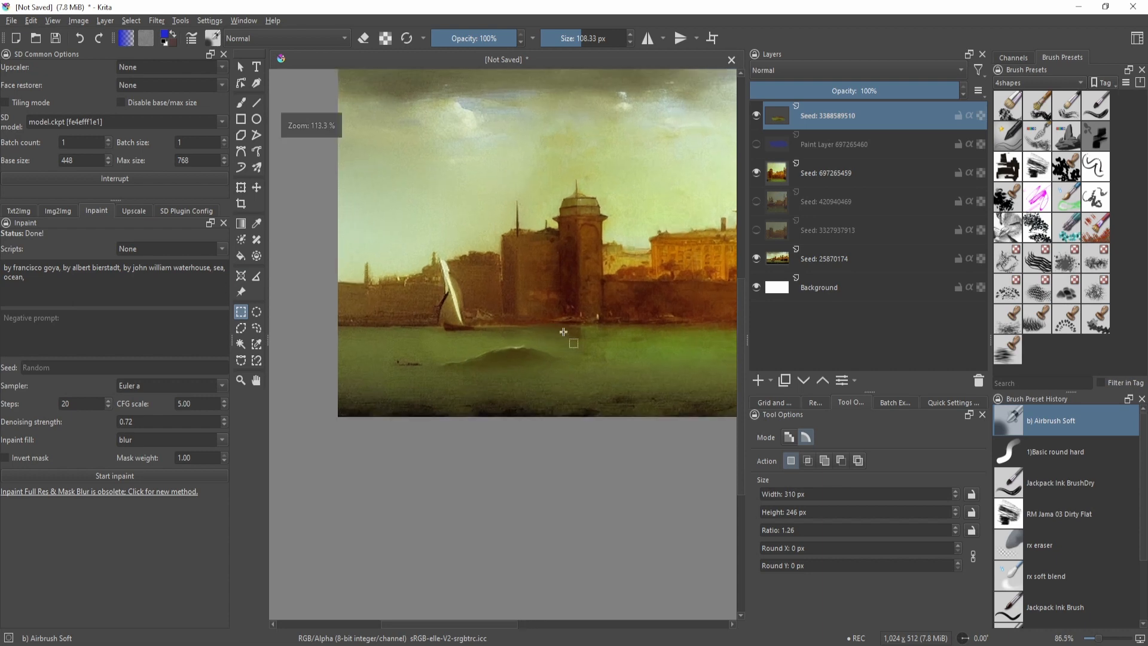
# Highlight the inpaint prompt text for review, and select about 304 by 289 px around the sail and tower before clearing the selection
pyautogui.moveTo(82, 280); pyautogui.dragTo(29, 270)
pyautogui.click(74, 284)
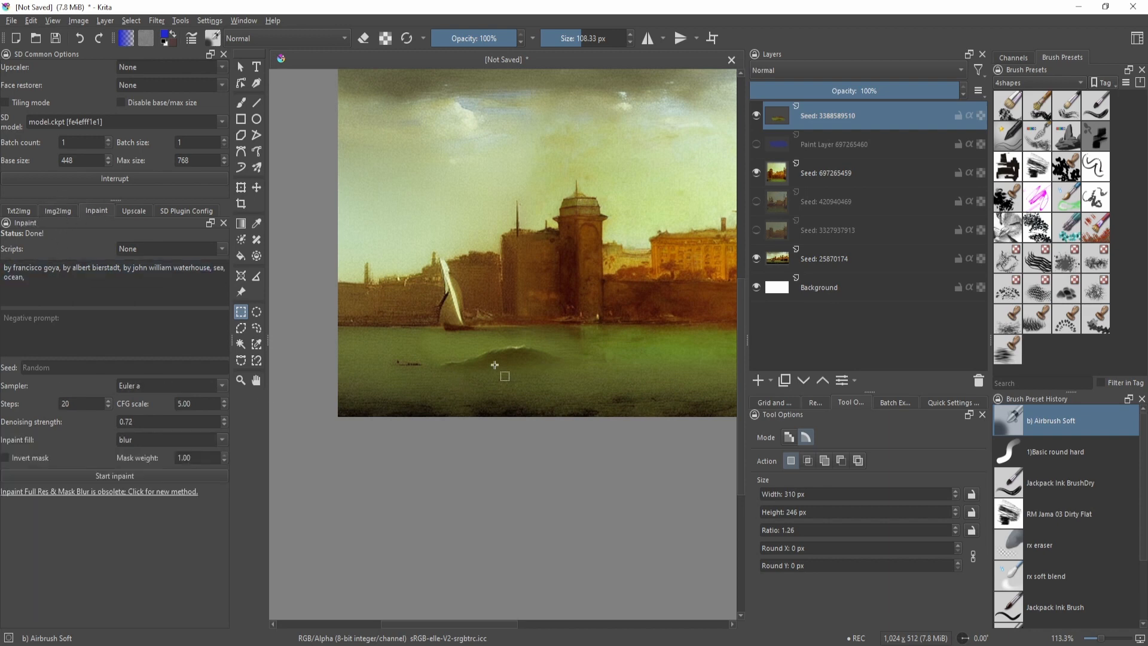
pyautogui.moveTo(600, 392); pyautogui.dragTo(394, 187)
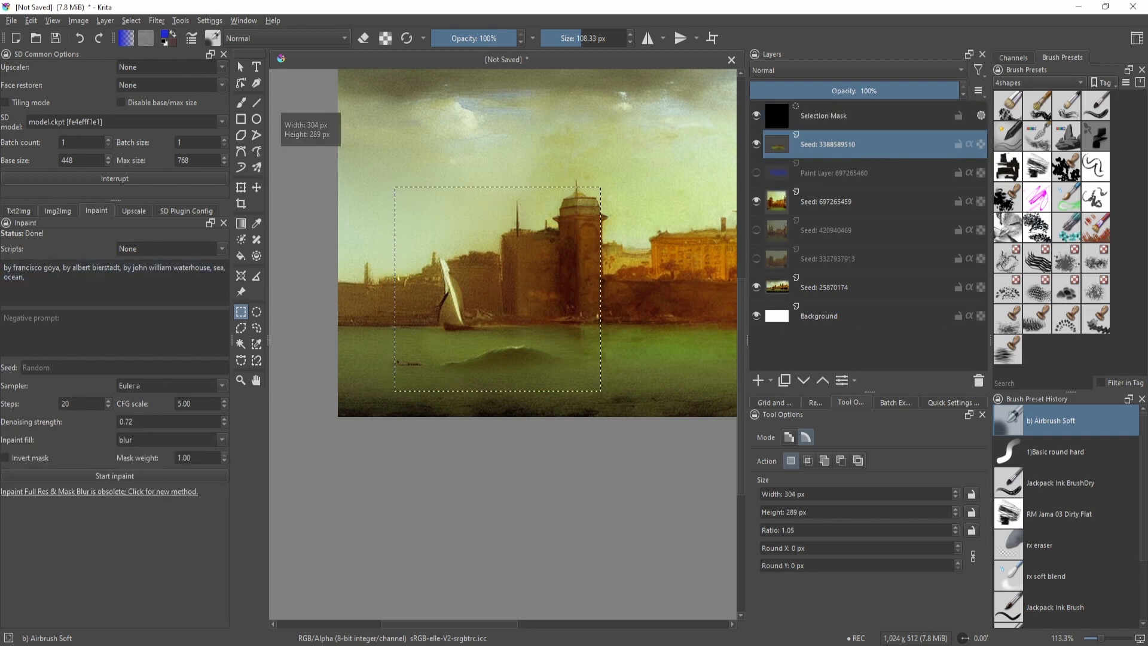
pyautogui.click(583, 304)
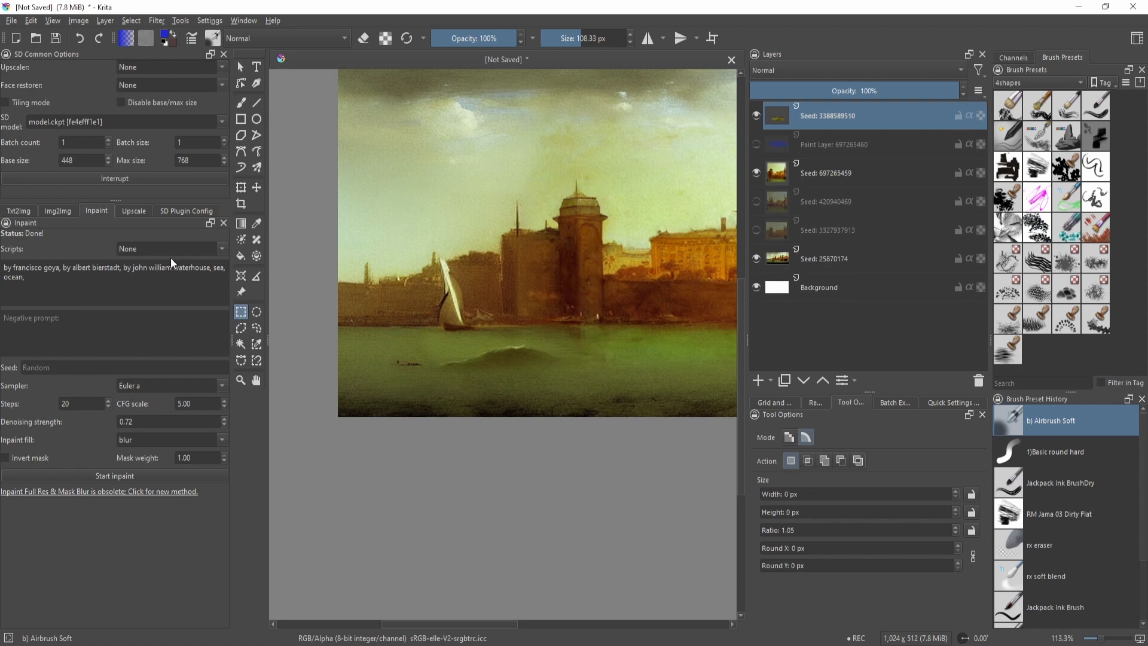
# Open the plugin's upscale settings and examine the matching upscaler choices on the web UI's Extras page in the browser
pyautogui.click(136, 212)
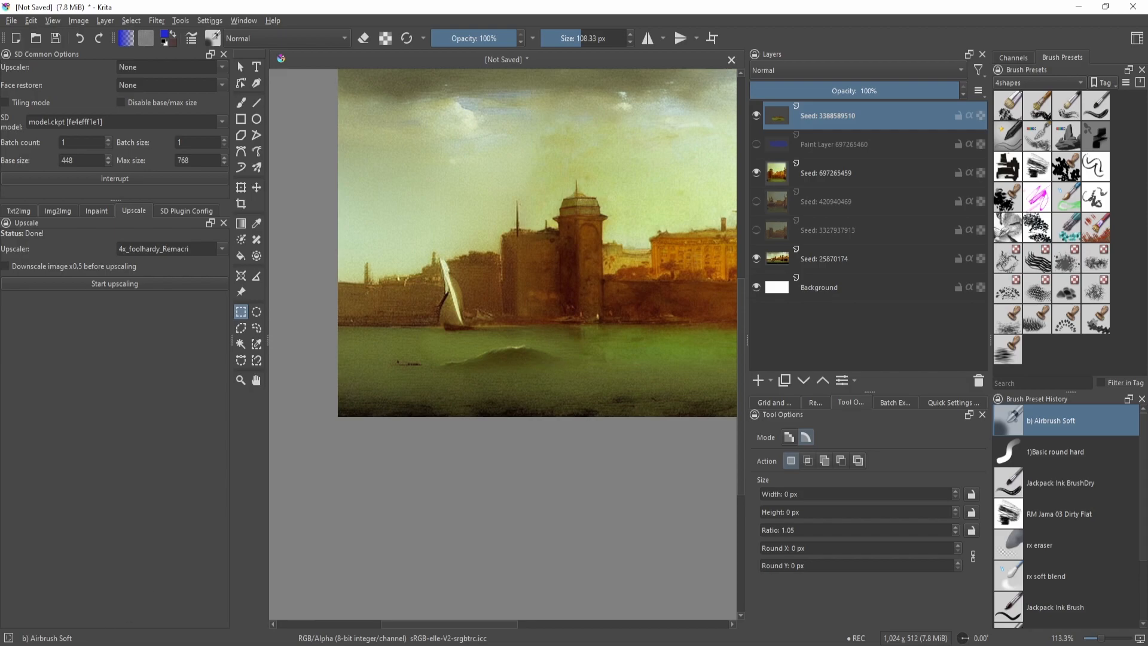
pyautogui.hotkey('alt', 'Tab')
pyautogui.scroll(3, 735, 476)
pyautogui.click(144, 118)
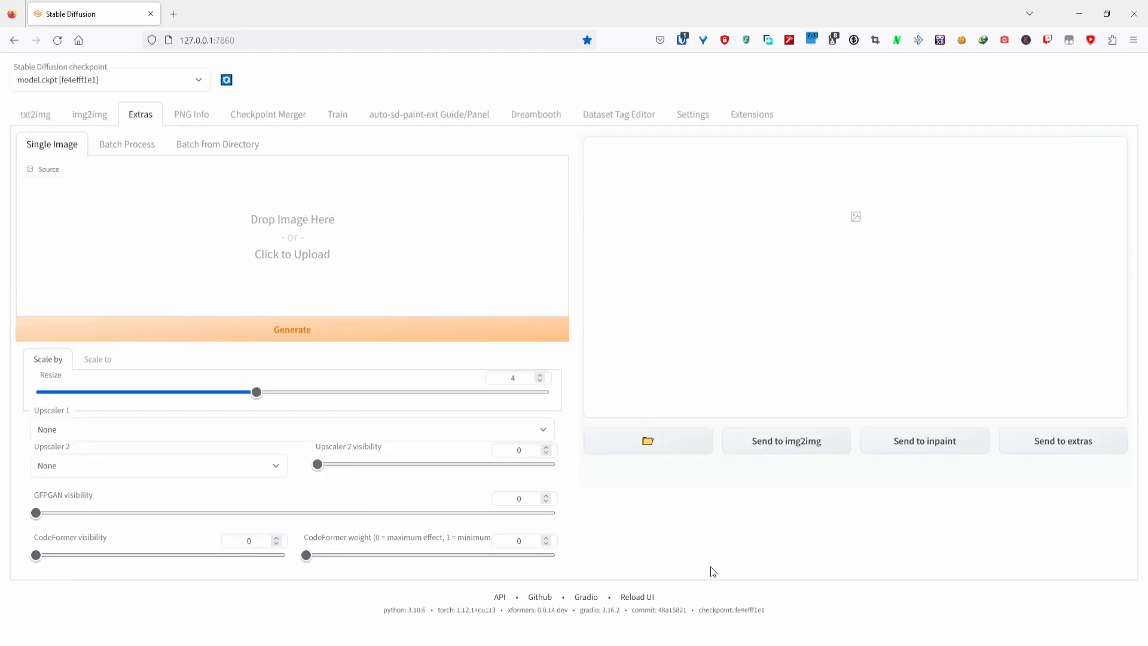
pyautogui.click(322, 430)
pyautogui.click(239, 429)
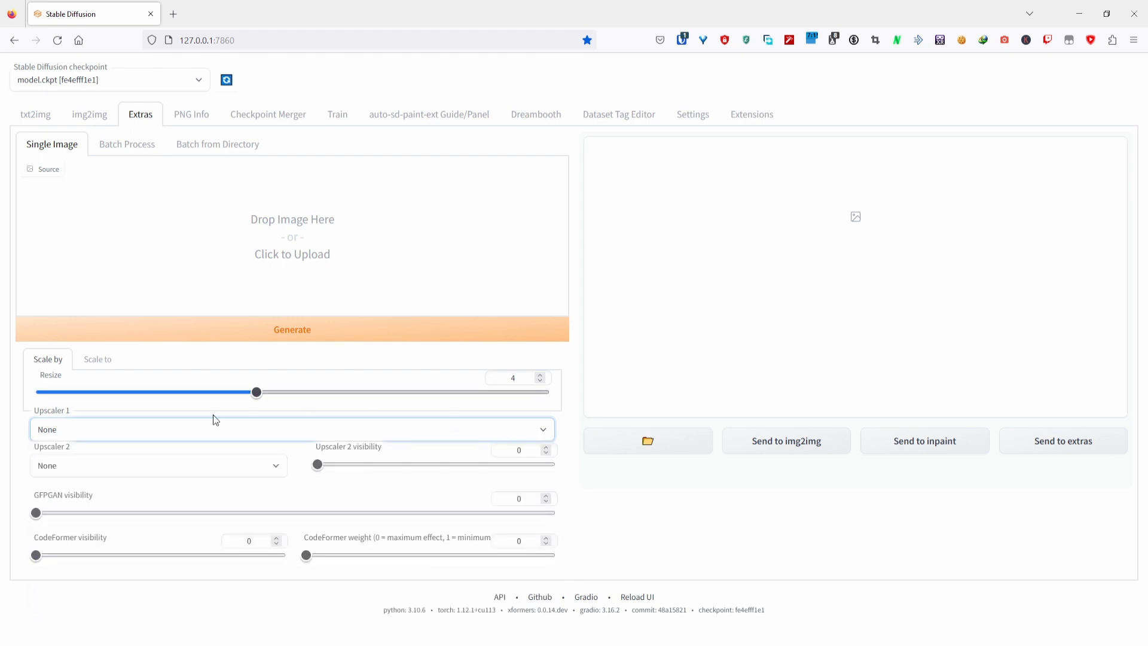
pyautogui.click(272, 471)
pyautogui.click(272, 470)
# Set the Extras resize factor to 4.05 in the web UI and return to Krita
pyautogui.click(56, 359)
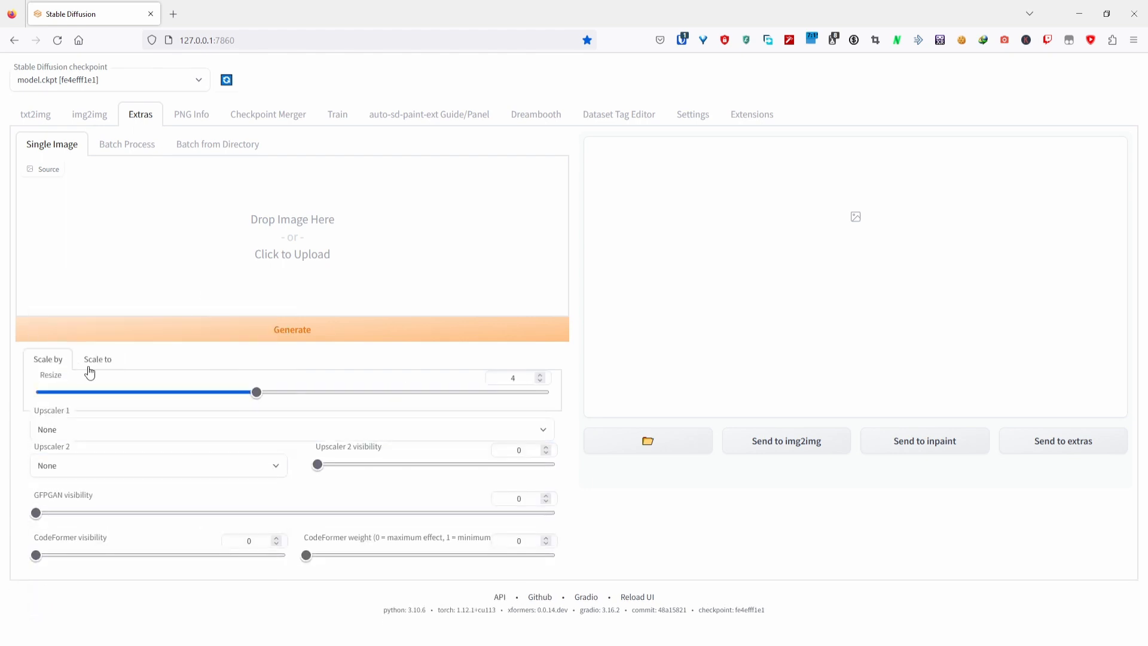
pyautogui.click(250, 393)
pyautogui.moveTo(250, 394); pyautogui.dragTo(261, 396)
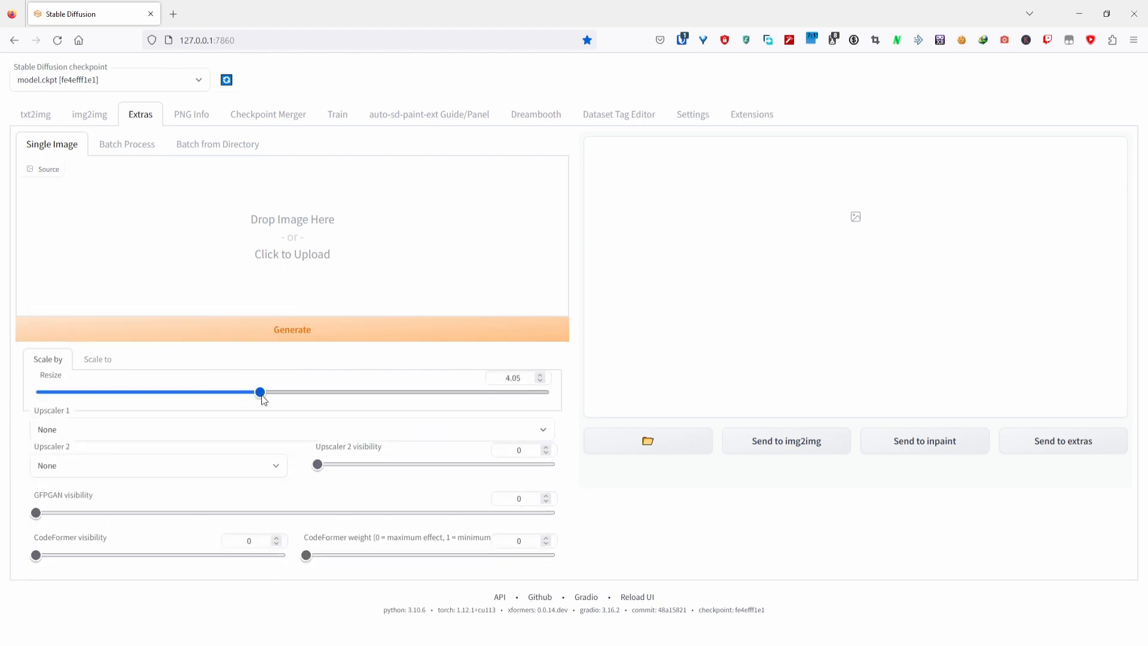
pyautogui.click(1079, 14)
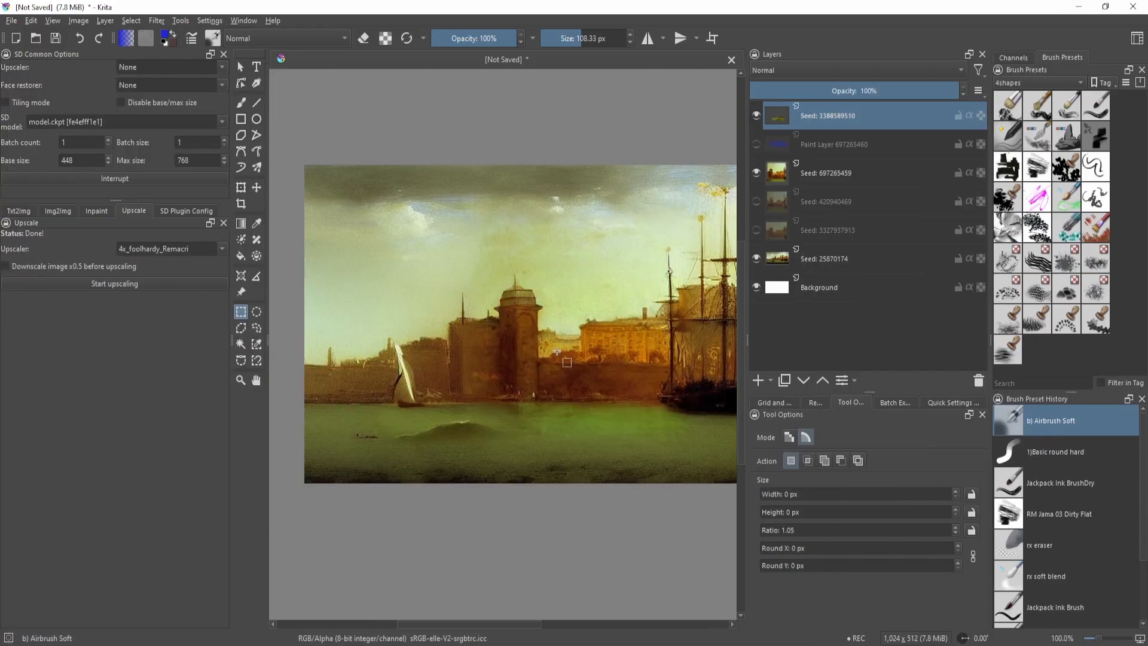
# Upscale the harbour painting with the 4x_foolhardy_Remacri upscaler, without downscaling it first
pyautogui.moveTo(567, 361); pyautogui.dragTo(552, 366)
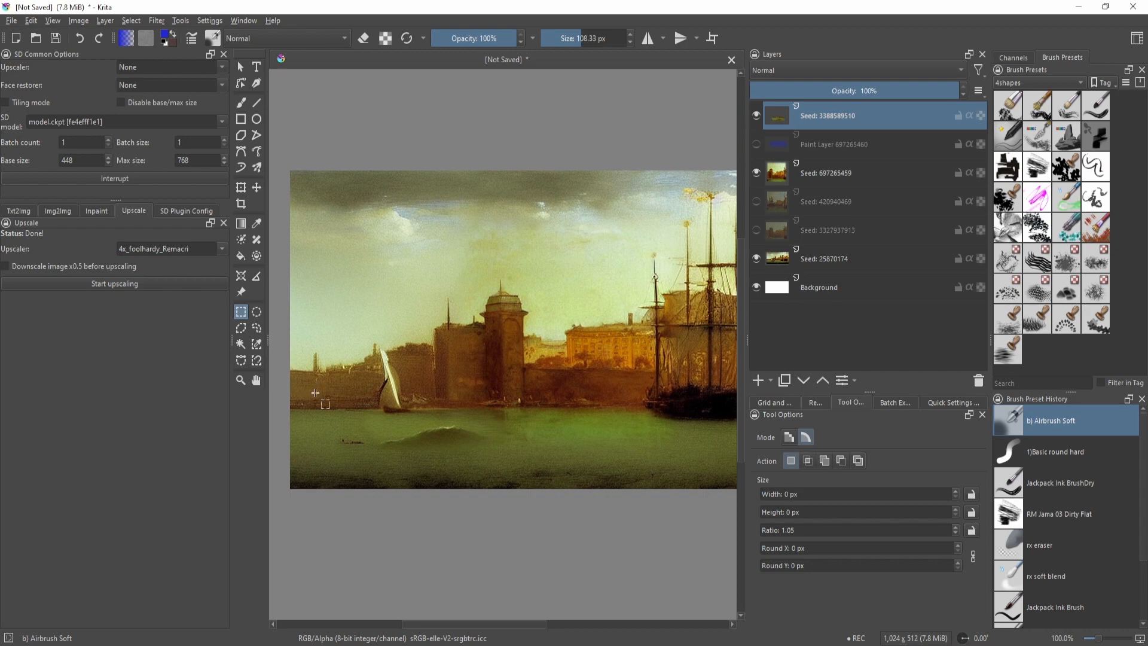
pyautogui.scroll(-1, 483, 407)
pyautogui.moveTo(581, 385); pyautogui.dragTo(535, 362)
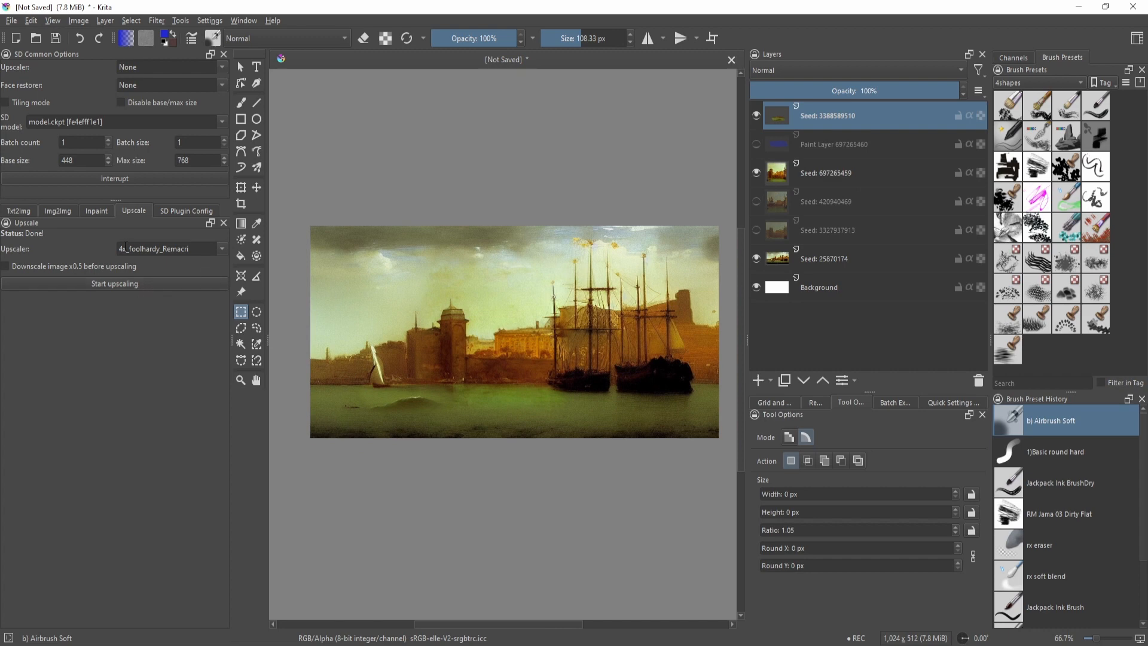
pyautogui.moveTo(120, 249); pyautogui.dragTo(123, 248)
pyautogui.click(137, 287)
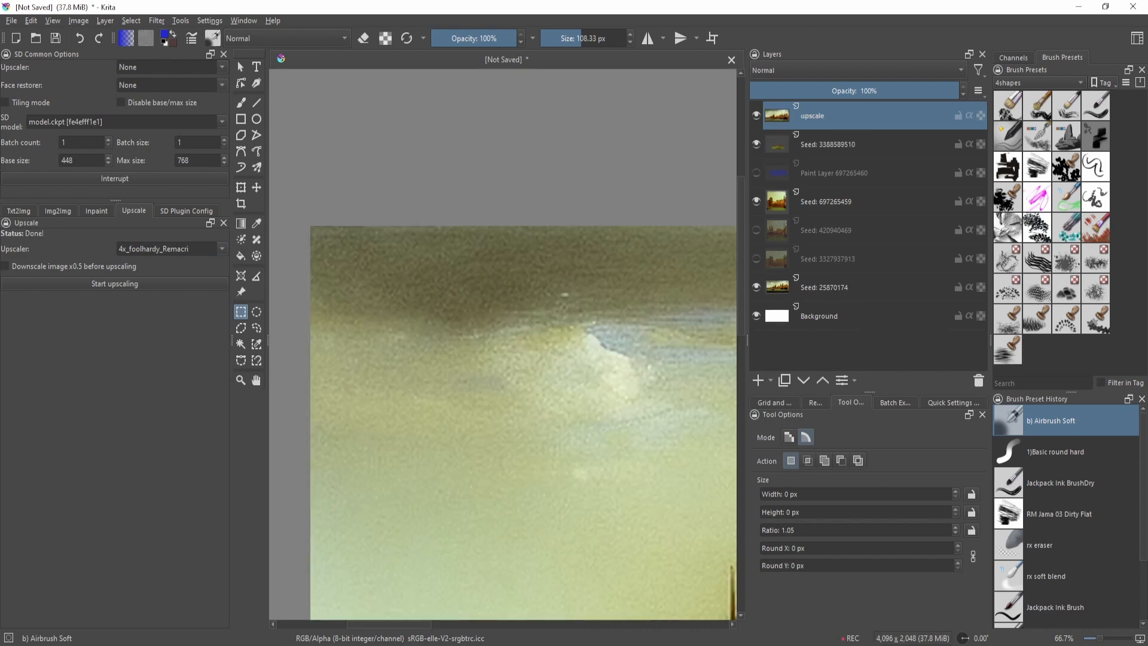
# Examine the upscaled painting as a whole and inspect the rigging and hulls of the large ships up close
pyautogui.scroll(-4, 453, 442)
pyautogui.moveTo(453, 442); pyautogui.dragTo(363, 274)
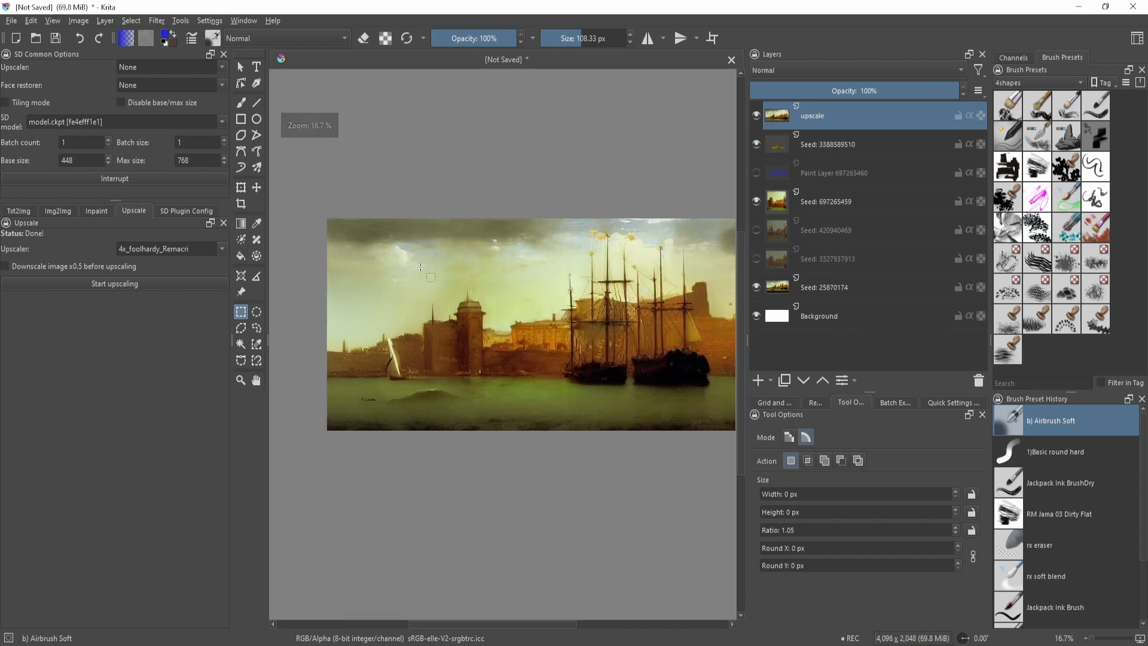
pyautogui.scroll(5, 520, 281)
pyautogui.moveTo(514, 353); pyautogui.dragTo(367, 180)
pyautogui.scroll(-1, 367, 180)
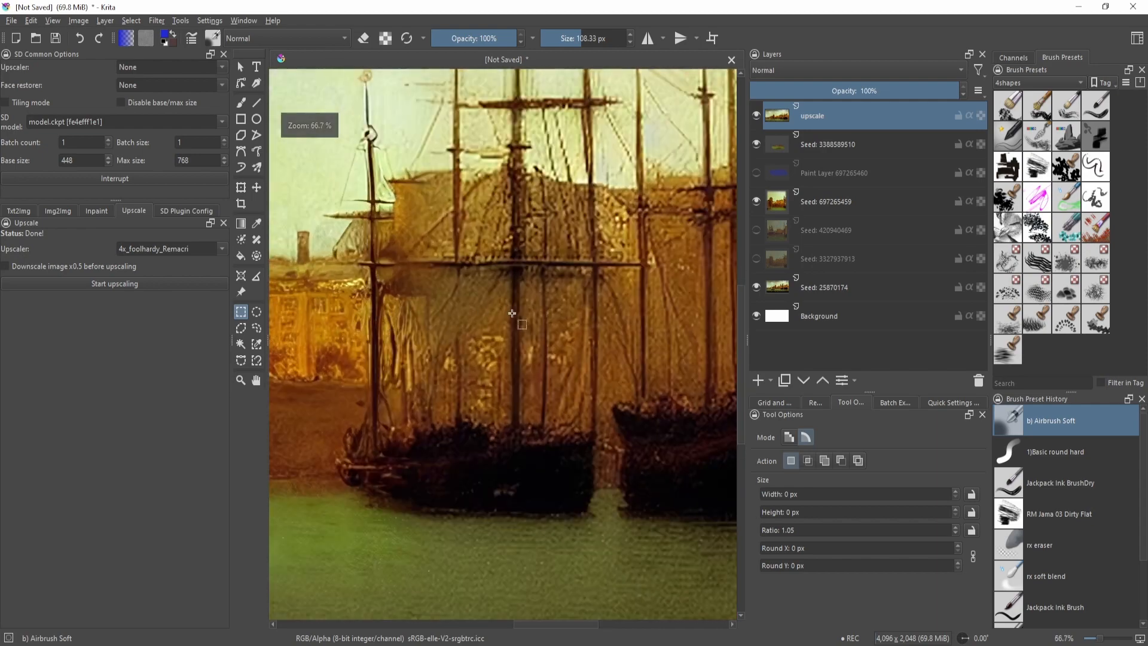
pyautogui.scroll(-1, 552, 317)
pyautogui.moveTo(561, 328); pyautogui.dragTo(416, 402)
pyautogui.moveTo(622, 371); pyautogui.dragTo(408, 373)
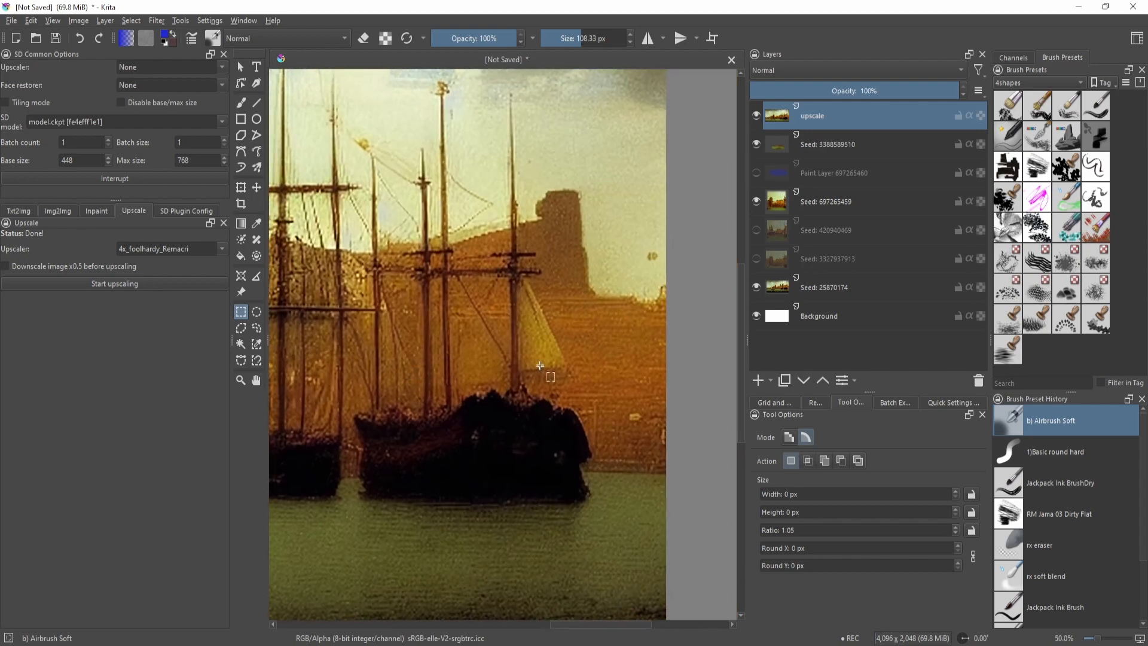
# Examine the upscaled harbour painting as a whole
pyautogui.scroll(-2, 540, 366)
pyautogui.moveTo(311, 391); pyautogui.dragTo(589, 378)
pyautogui.scroll(-1, 592, 382)
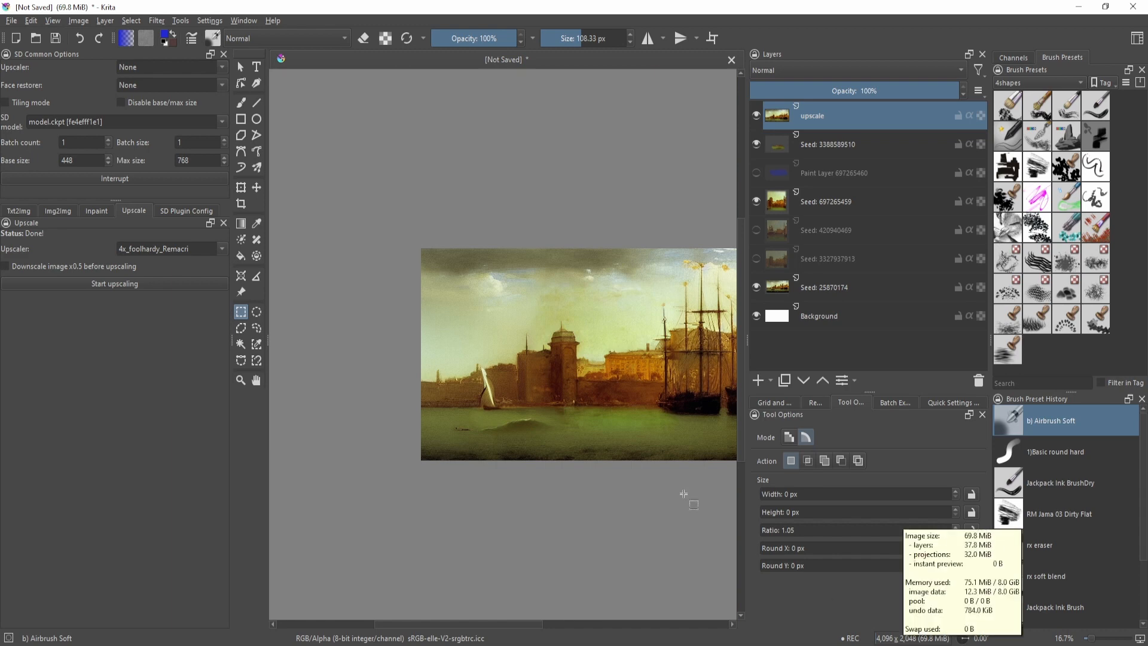
pyautogui.moveTo(642, 385); pyautogui.dragTo(615, 381)
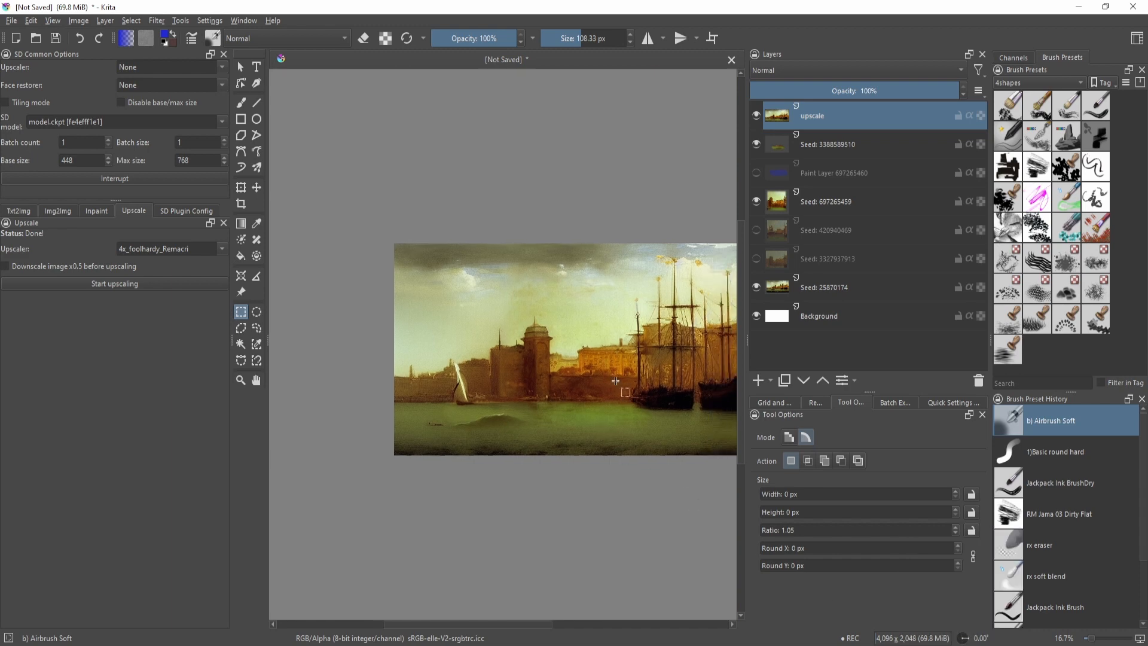
pyautogui.moveTo(606, 383); pyautogui.dragTo(546, 382)
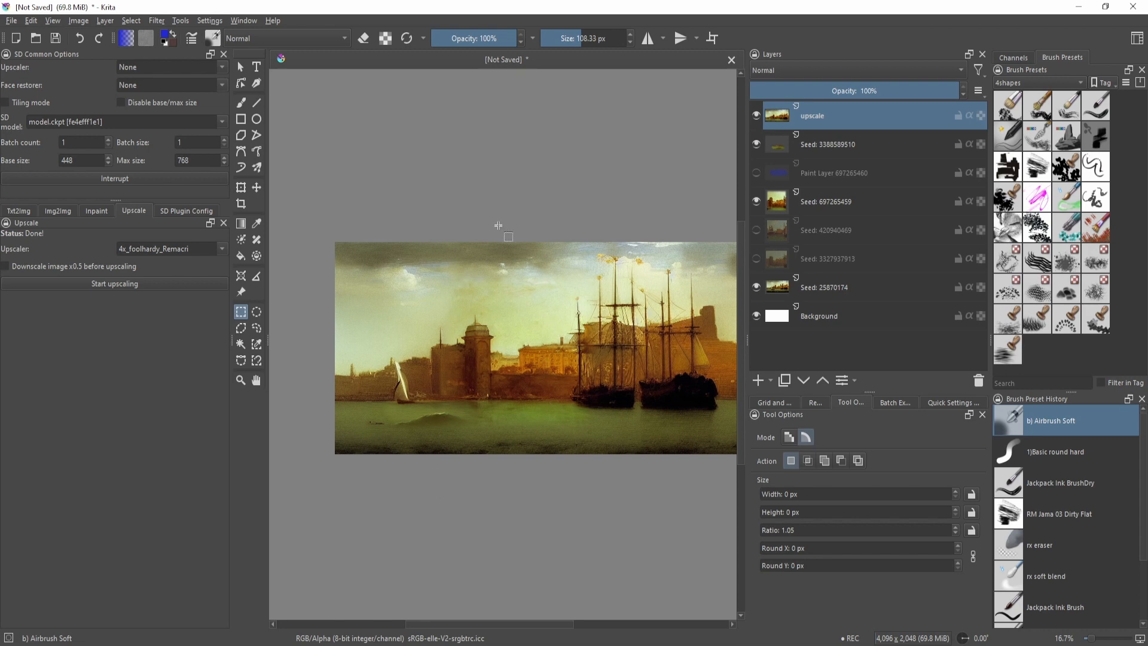
pyautogui.click(78, 21)
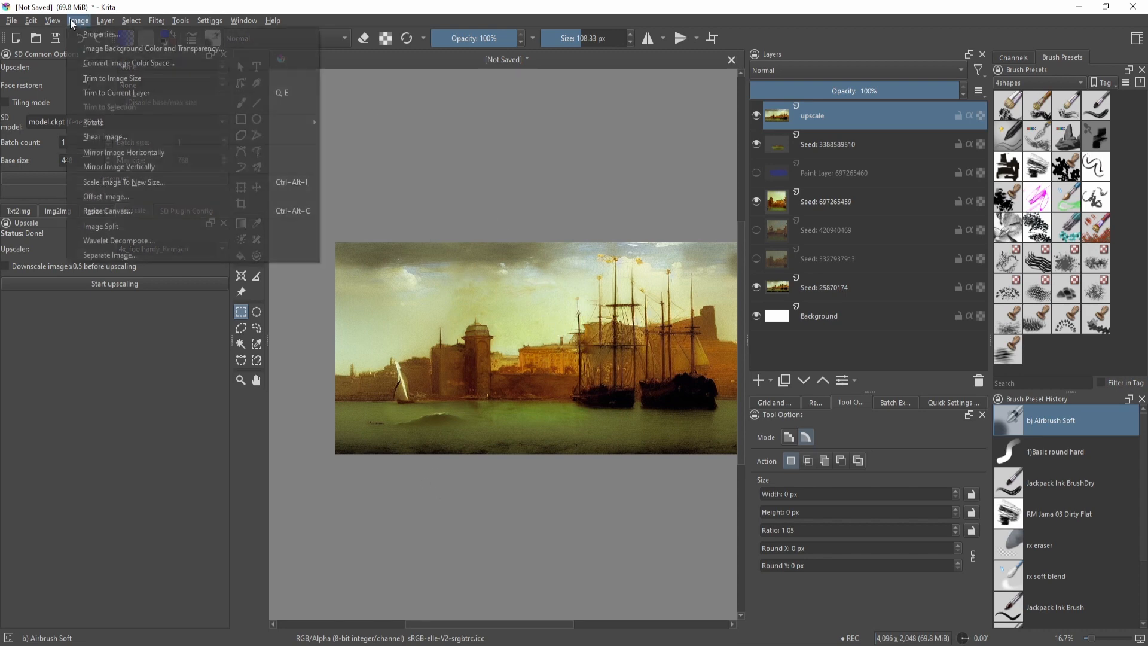
pyautogui.click(144, 181)
pyautogui.write('19')
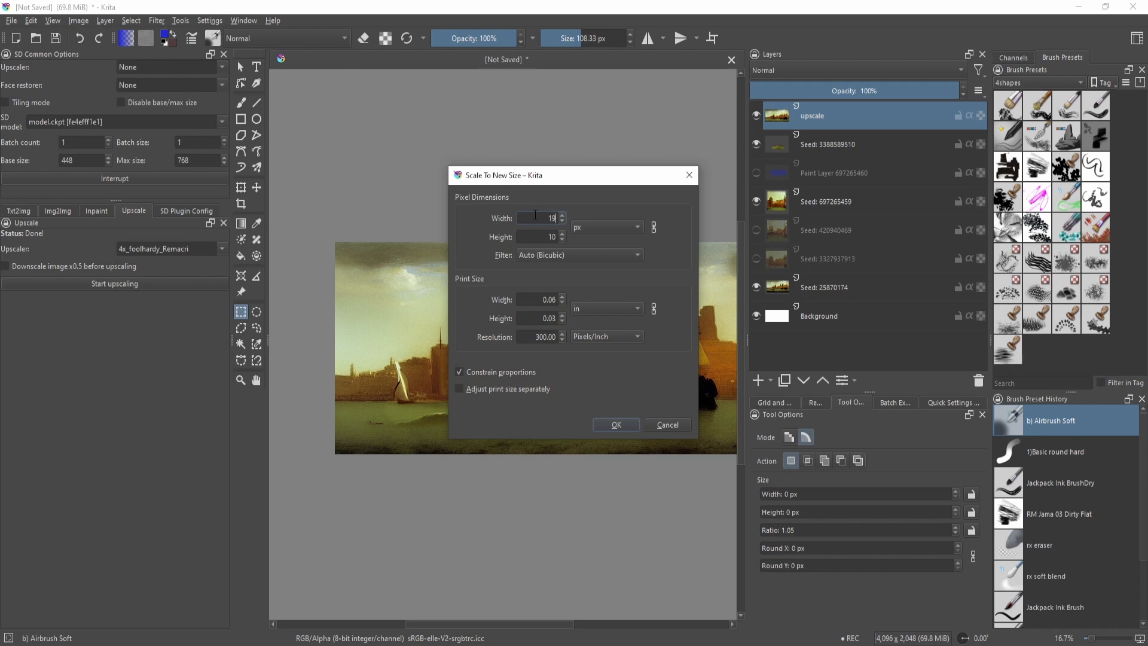
pyautogui.write('20')
pyautogui.click(655, 426)
# Undo the last upscale of the harbour painting and bring the whole original image into view
pyautogui.hotkey('ctrl', 'z')
pyautogui.hotkey('ctrl', 'z')
pyautogui.moveTo(452, 321)
pyautogui.mouseDown()
pyautogui.moveTo(484, 353)
pyautogui.moveTo(581, 378)
pyautogui.mouseUp()
pyautogui.scroll(1, 499, 350)
pyautogui.moveTo(581, 377); pyautogui.dragTo(561, 313)
pyautogui.moveTo(374, 291)
pyautogui.mouseDown()
pyautogui.moveTo(461, 346)
pyautogui.moveTo(447, 348)
pyautogui.mouseUp()
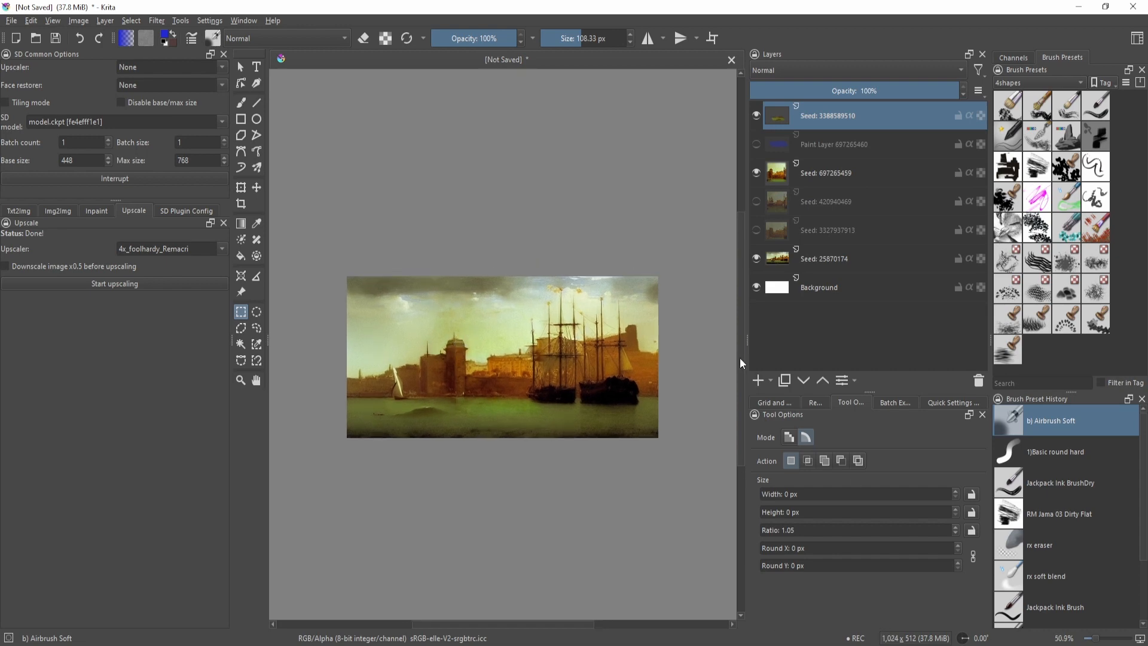
# Scale the image to a width of 1920 px with constrained proportions
pyautogui.click(78, 20)
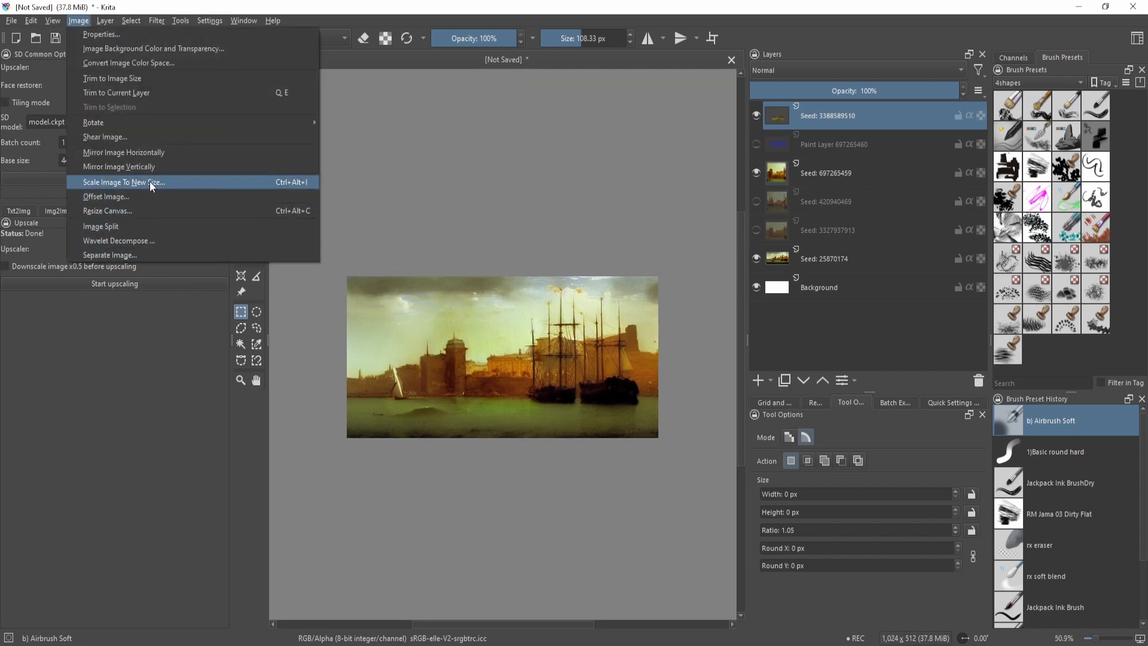
pyautogui.click(151, 187)
pyautogui.write('1920')
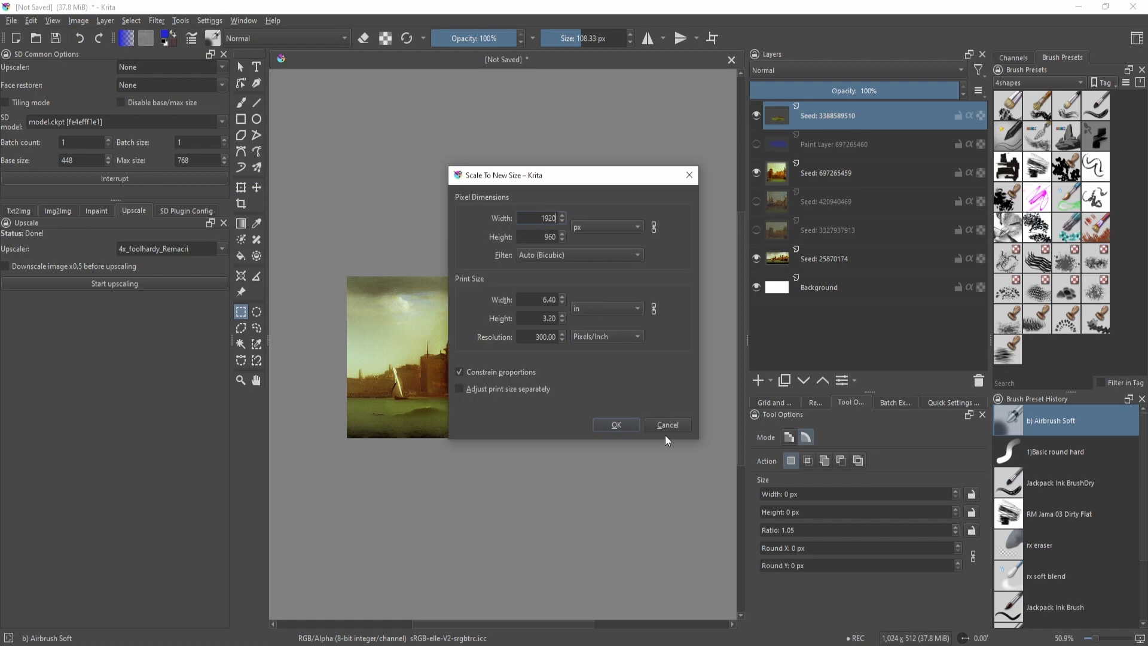
pyautogui.click(630, 425)
# Select the whole image and upscale it with 4x_foolhardy_Remacri, with the x0.5 downscale before upscaling enabled
pyautogui.hotkey('ctrl', 'a')
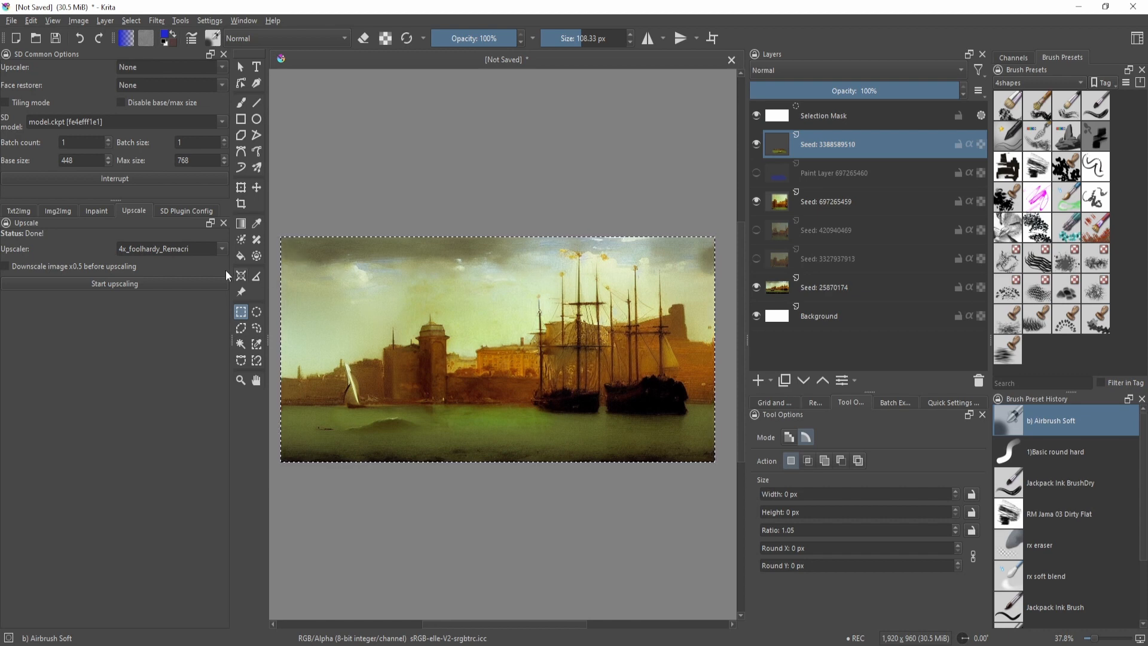
pyautogui.scroll(7, 525, 349)
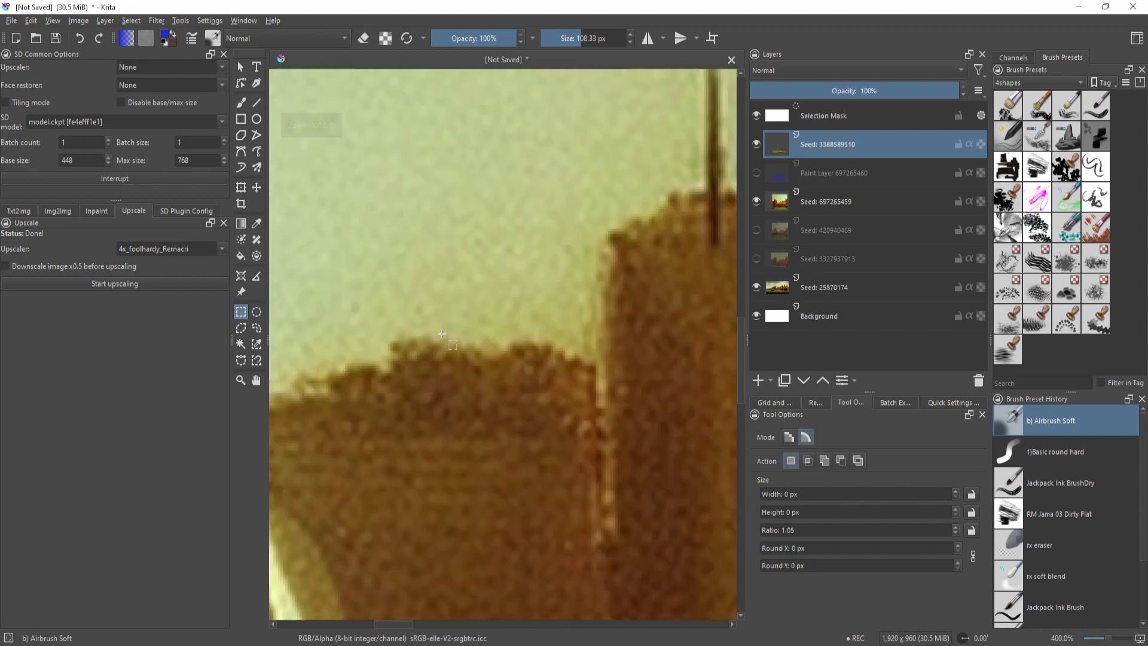
pyautogui.scroll(-8, 525, 350)
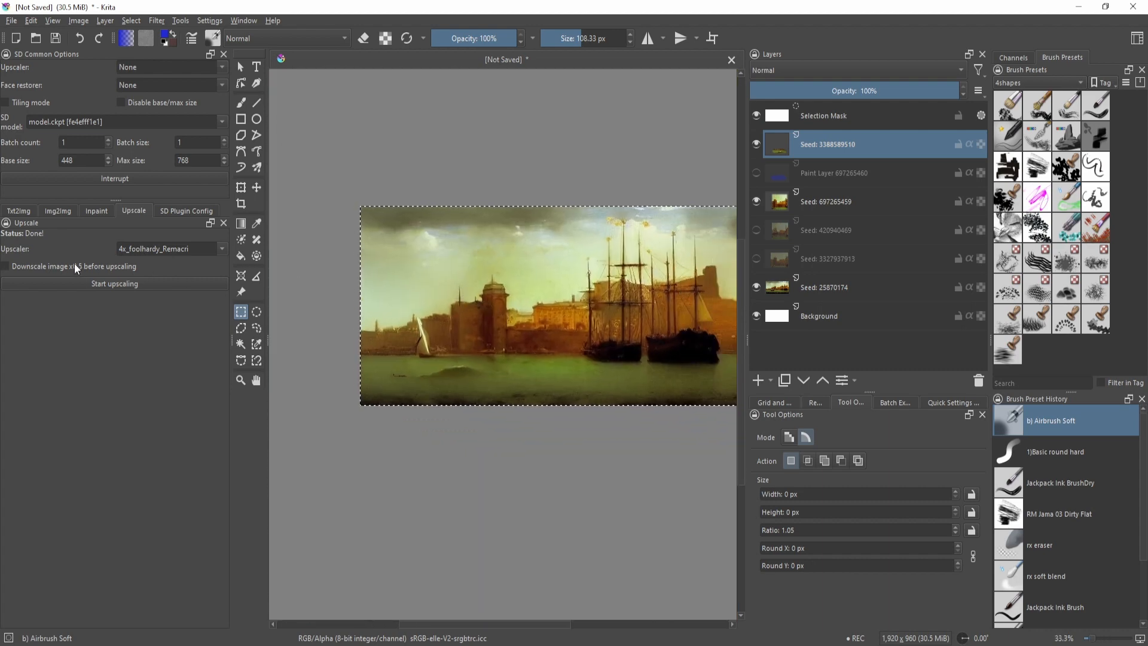
pyautogui.click(36, 264)
pyautogui.moveTo(533, 294); pyautogui.dragTo(460, 302)
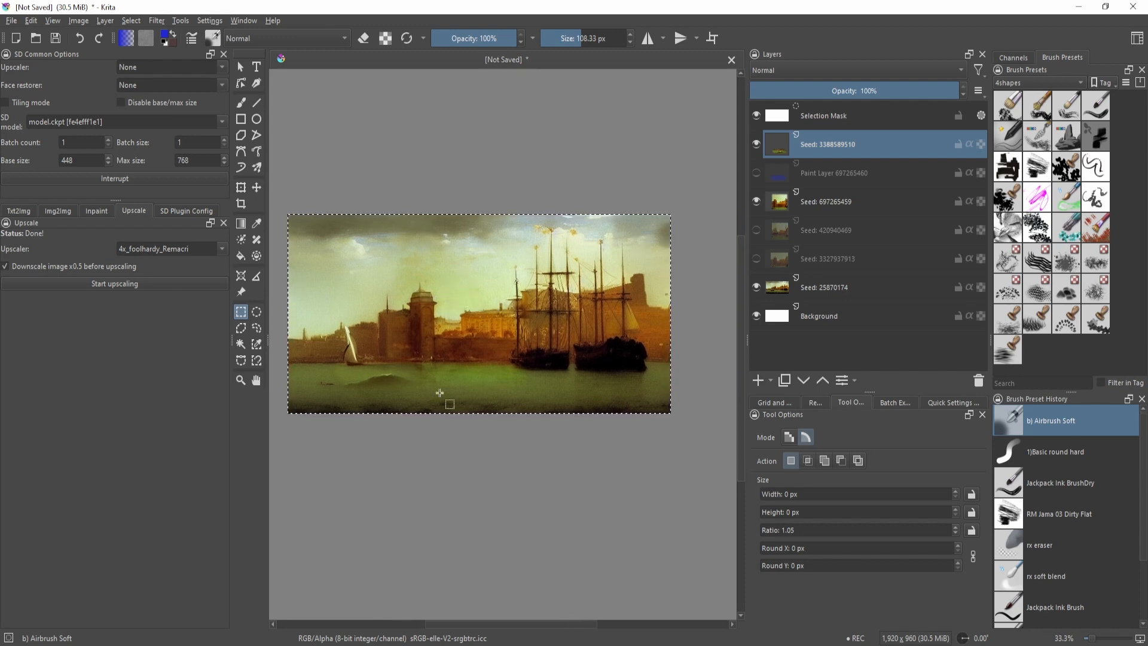
pyautogui.click(130, 280)
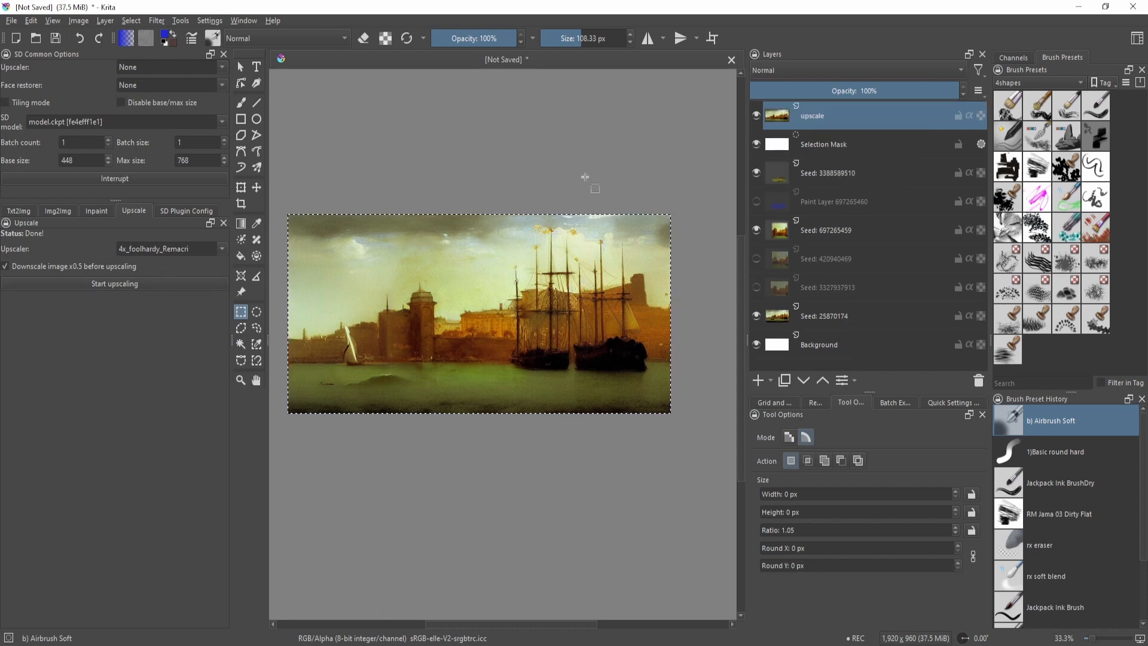
# Inspect the upscaled tower and ship masts up close and clear the selection
pyautogui.scroll(2, 499, 297)
pyautogui.moveTo(421, 350); pyautogui.dragTo(575, 380)
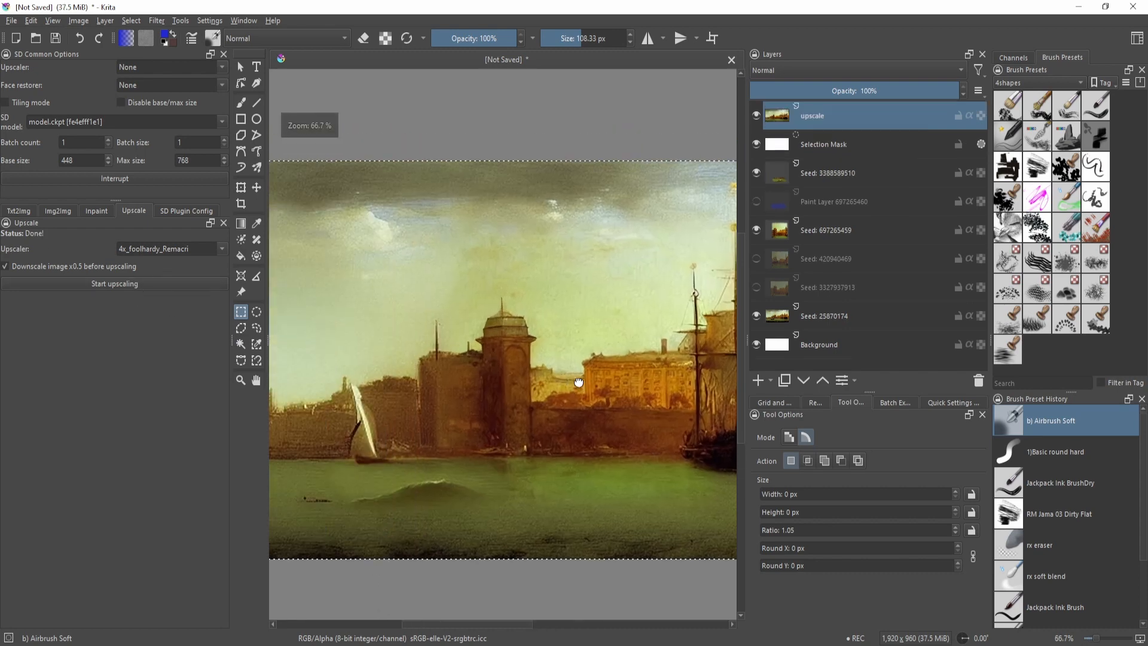
pyautogui.scroll(4, 515, 351)
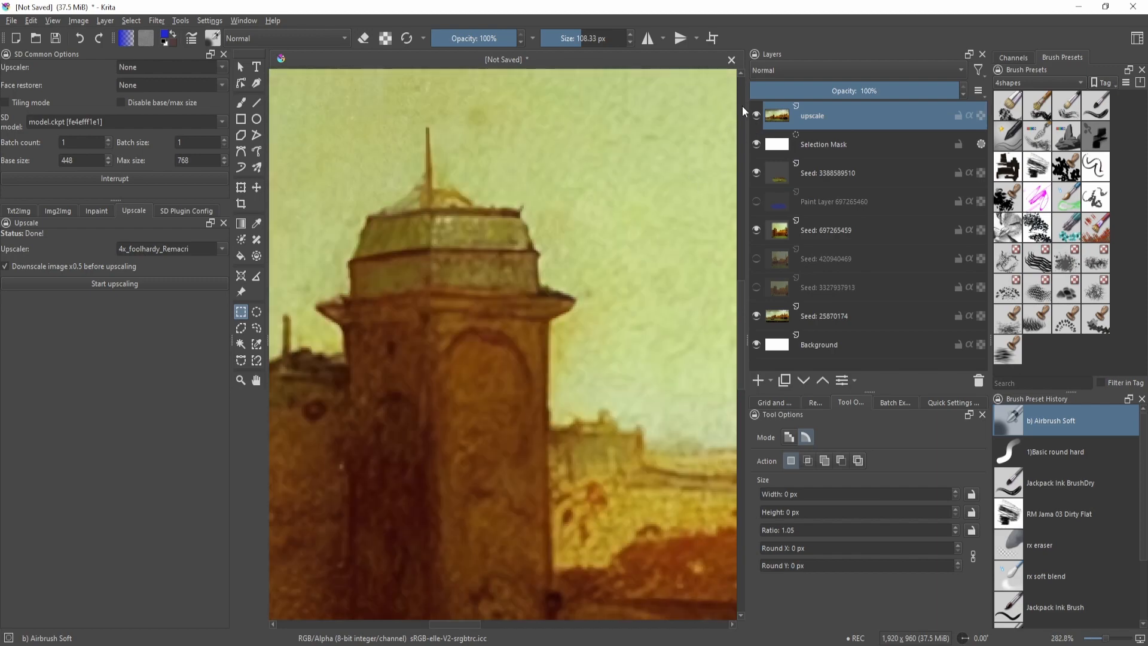
pyautogui.scroll(1, 550, 287)
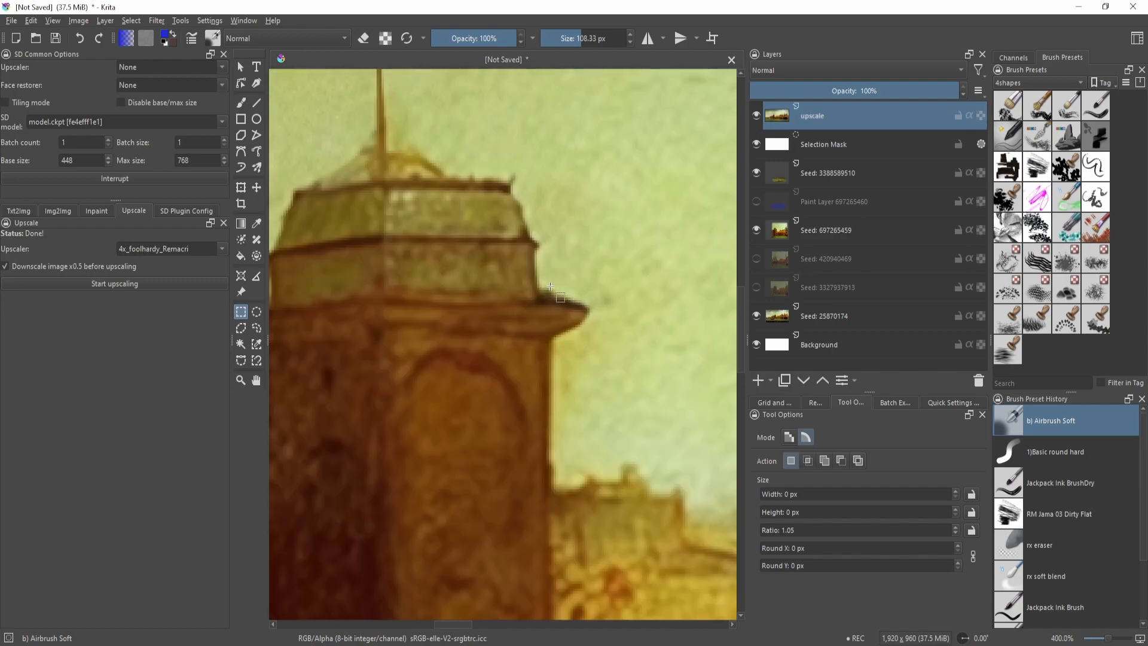
pyautogui.scroll(-3, 482, 274)
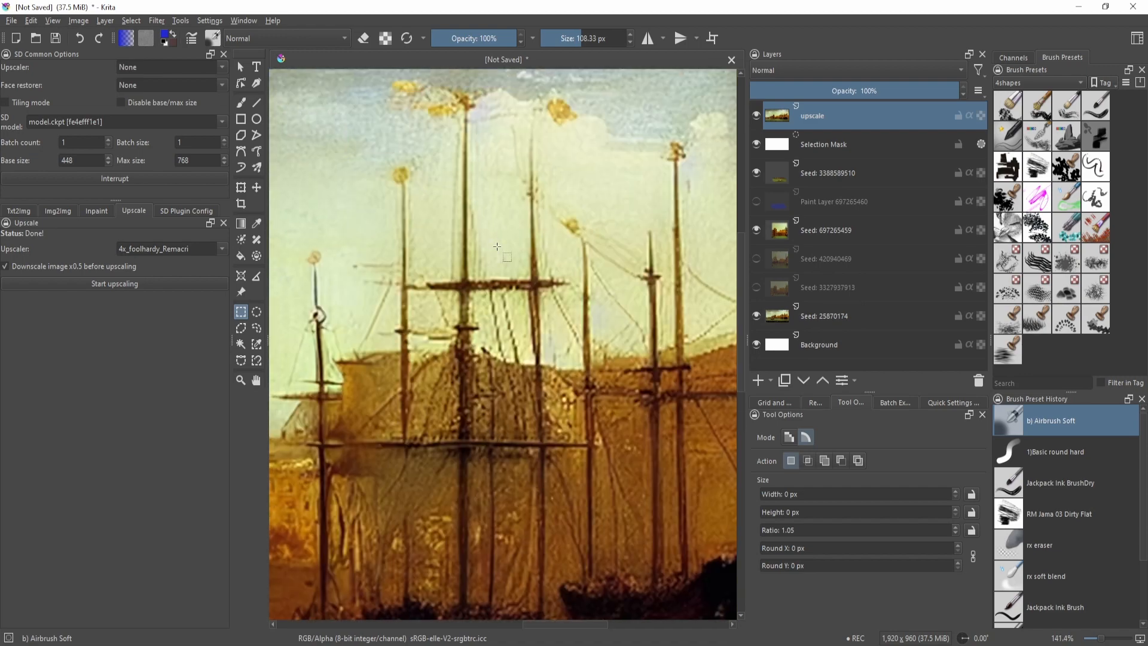
pyautogui.scroll(-4, 506, 420)
pyautogui.click(443, 374)
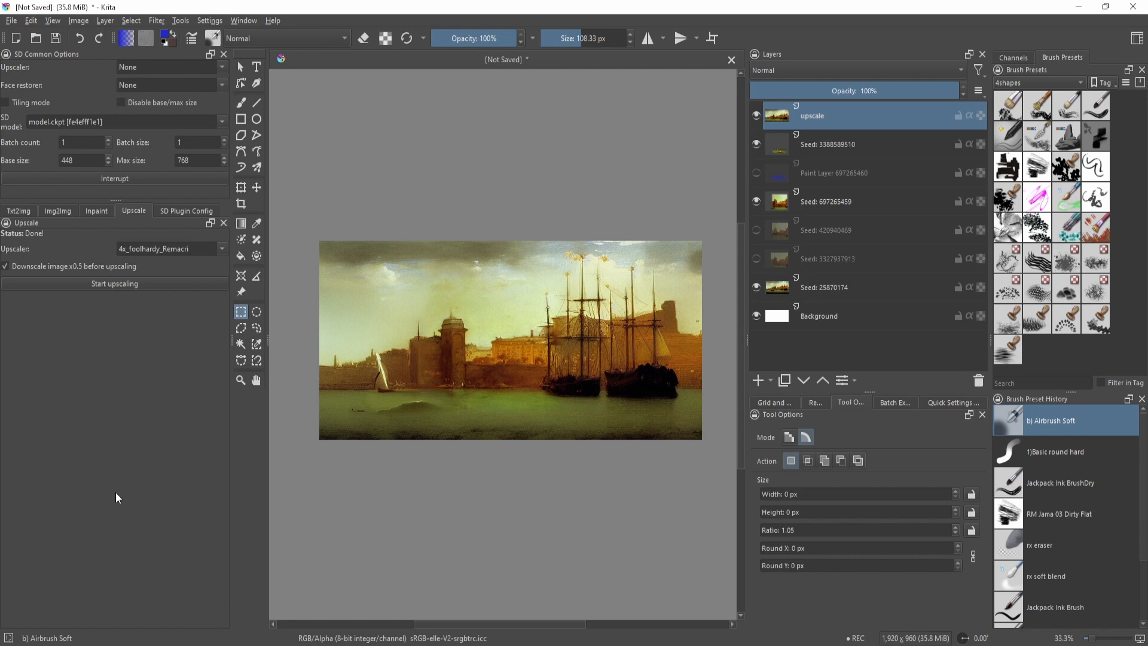
# Open the plugin's img2img settings and choose the SD upscale script
pyautogui.click(61, 212)
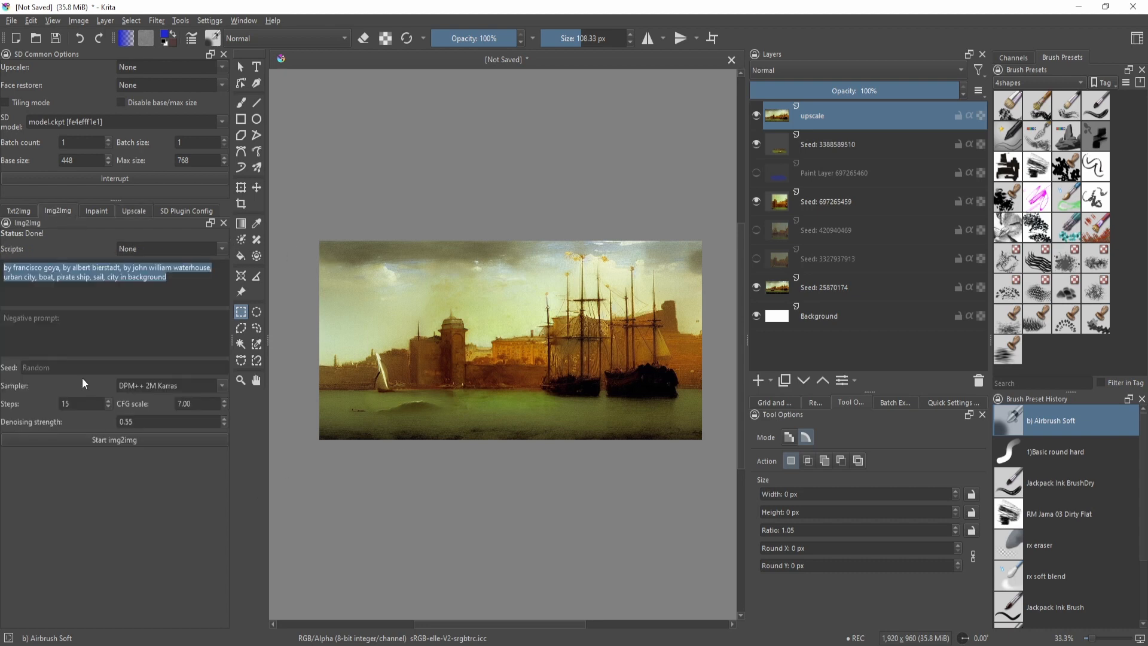
pyautogui.click(169, 249)
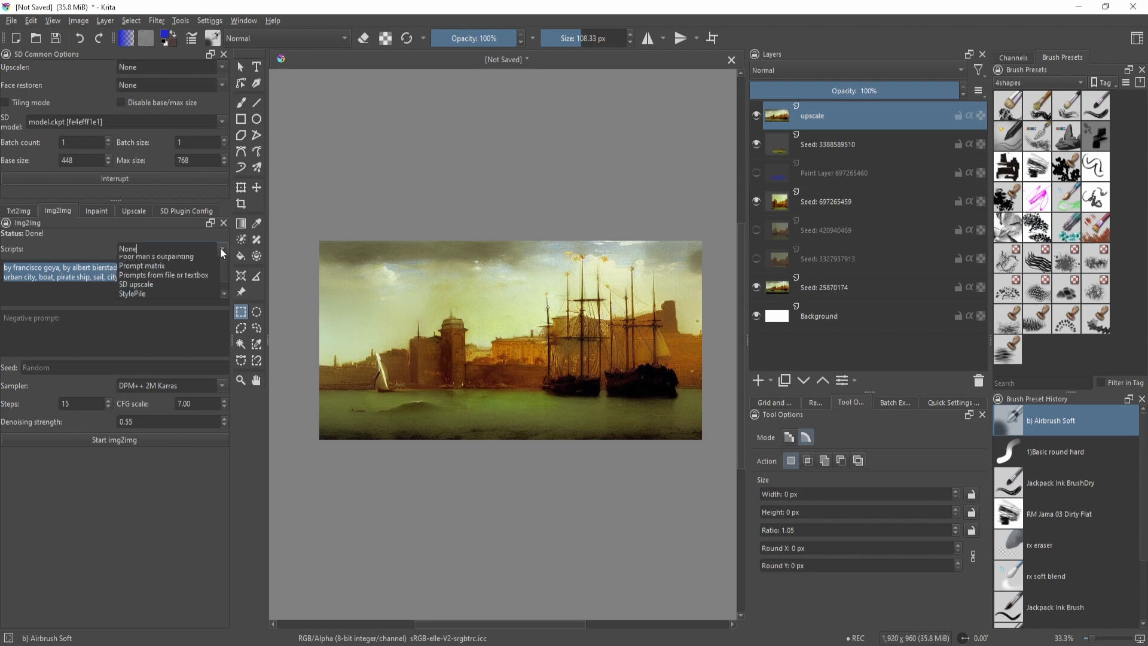
pyautogui.click(155, 327)
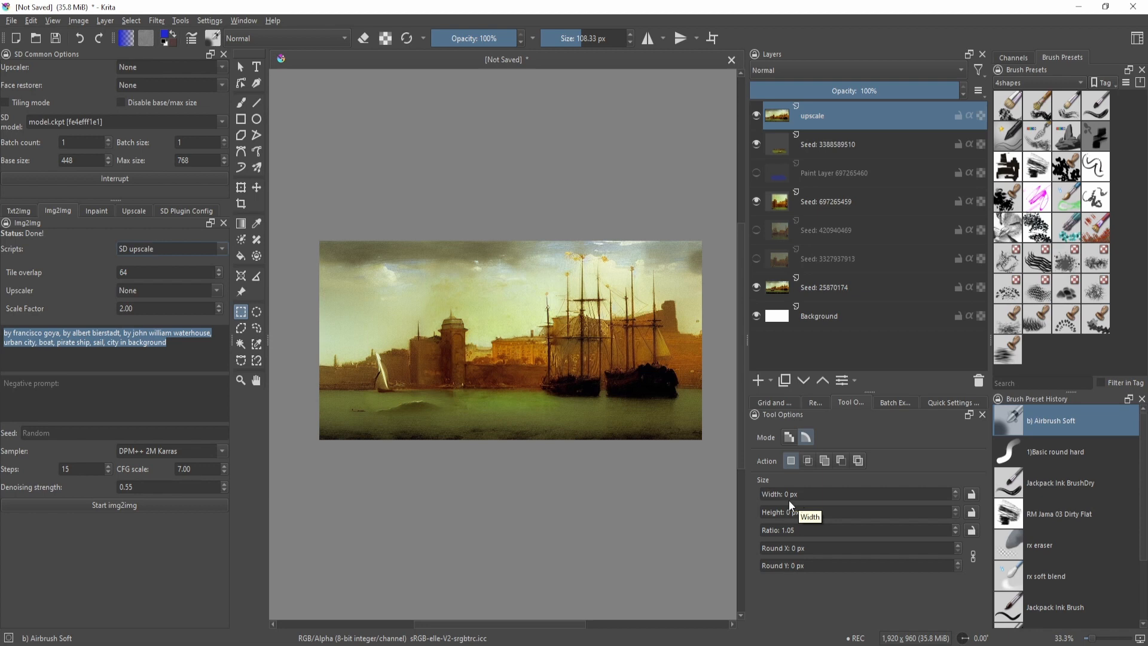
pyautogui.click(195, 354)
pyautogui.scroll(1, 472, 347)
pyautogui.moveTo(635, 410); pyautogui.dragTo(469, 410)
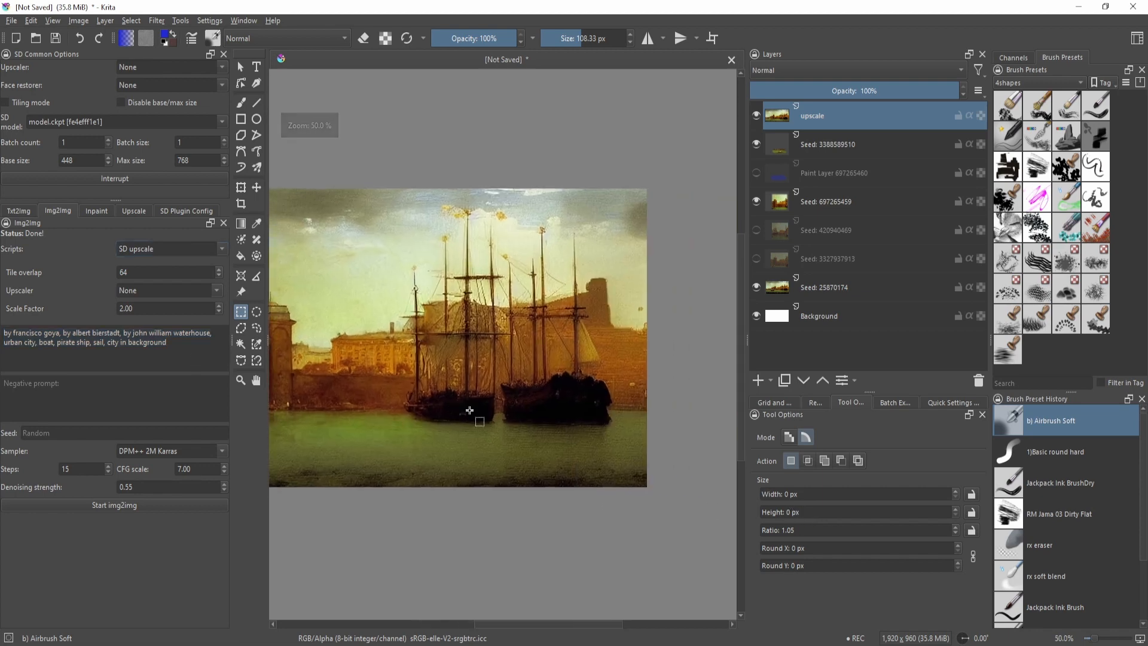
pyautogui.moveTo(529, 429)
pyautogui.mouseDown()
pyautogui.moveTo(600, 436)
pyautogui.moveTo(554, 432)
pyautogui.moveTo(590, 441)
pyautogui.mouseUp()
# Set the img2img denoising strength to 0.45 and leave the image without a selection
pyautogui.hotkey('ctrl', 'a')
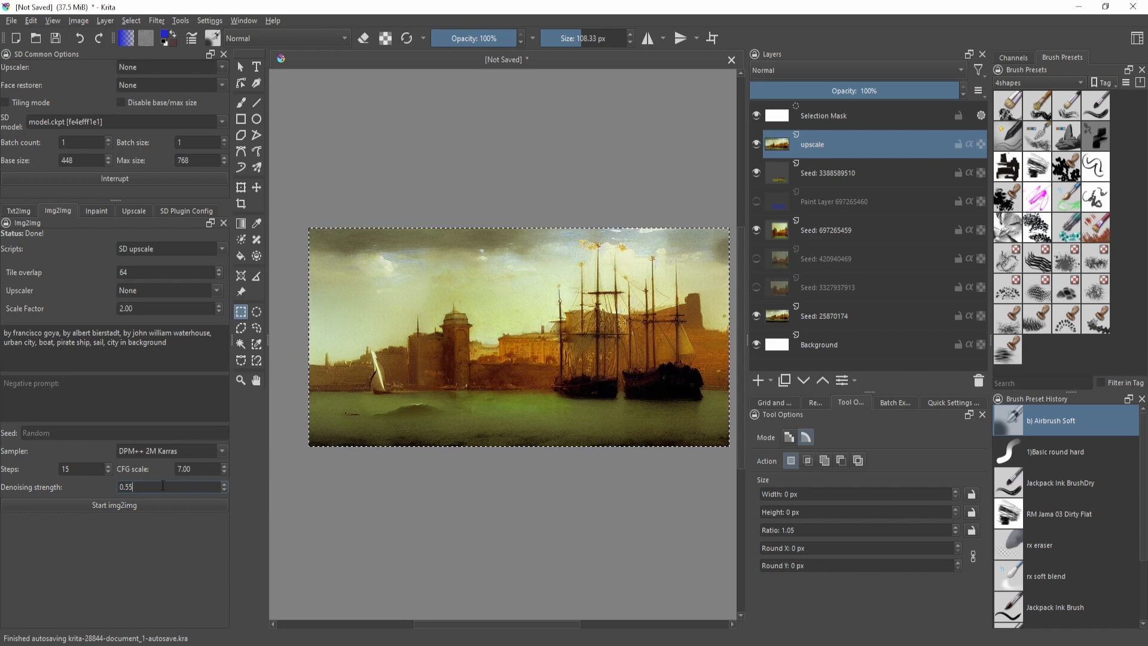
pyautogui.scroll(-2, 140, 488)
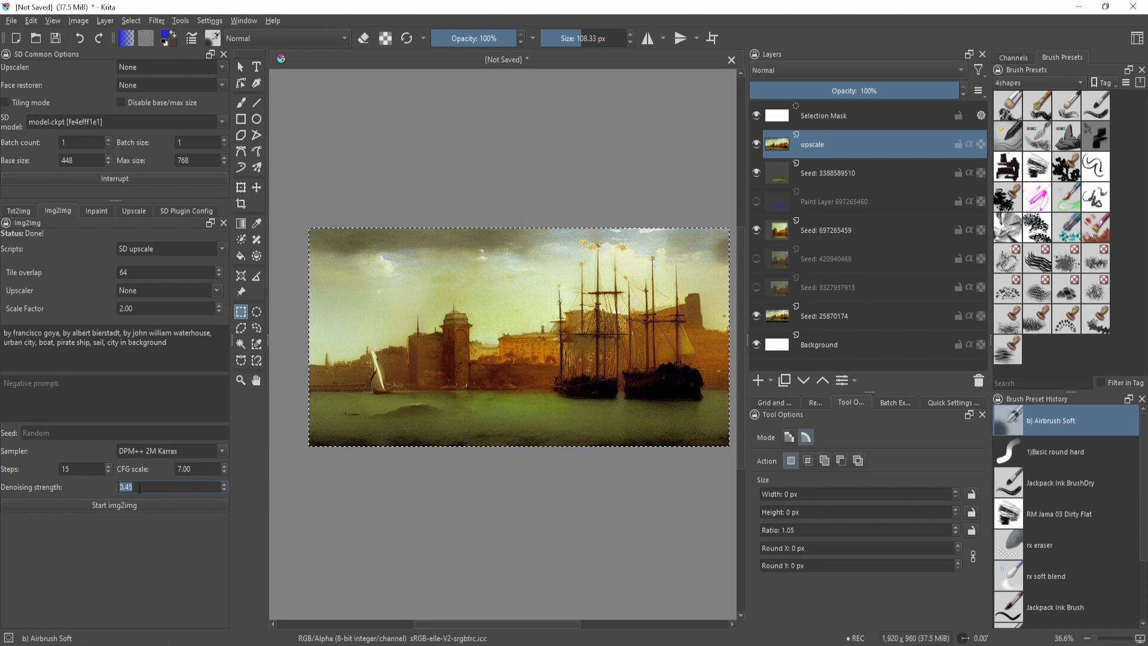
pyautogui.press('-')
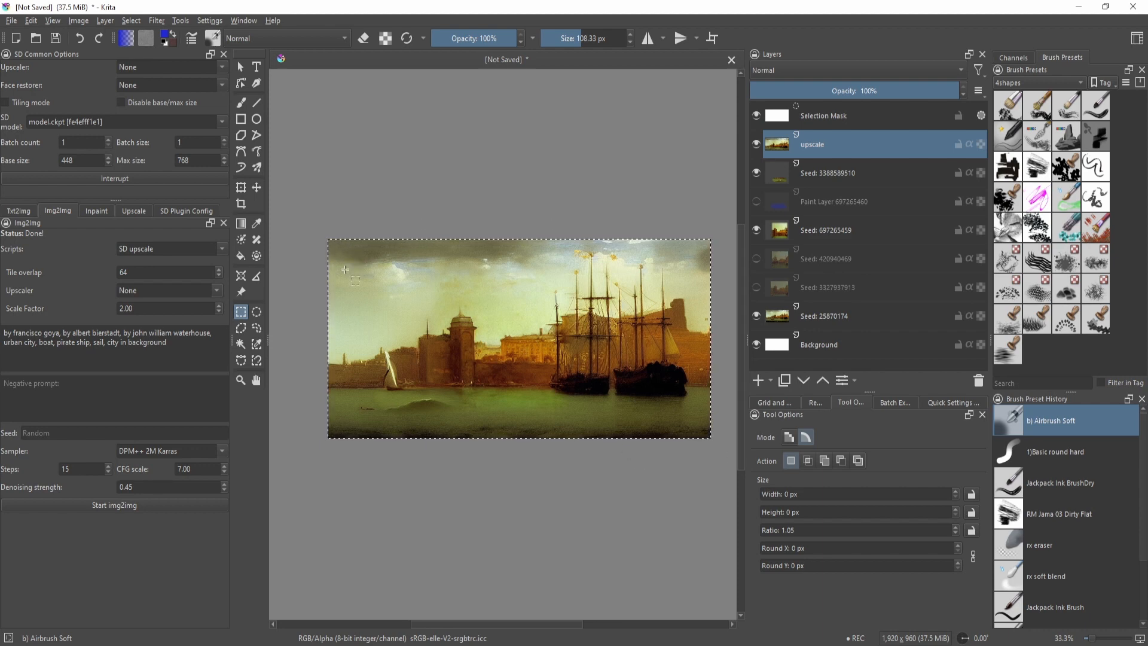
pyautogui.hotkey('ctrl', 'shift', 'a')
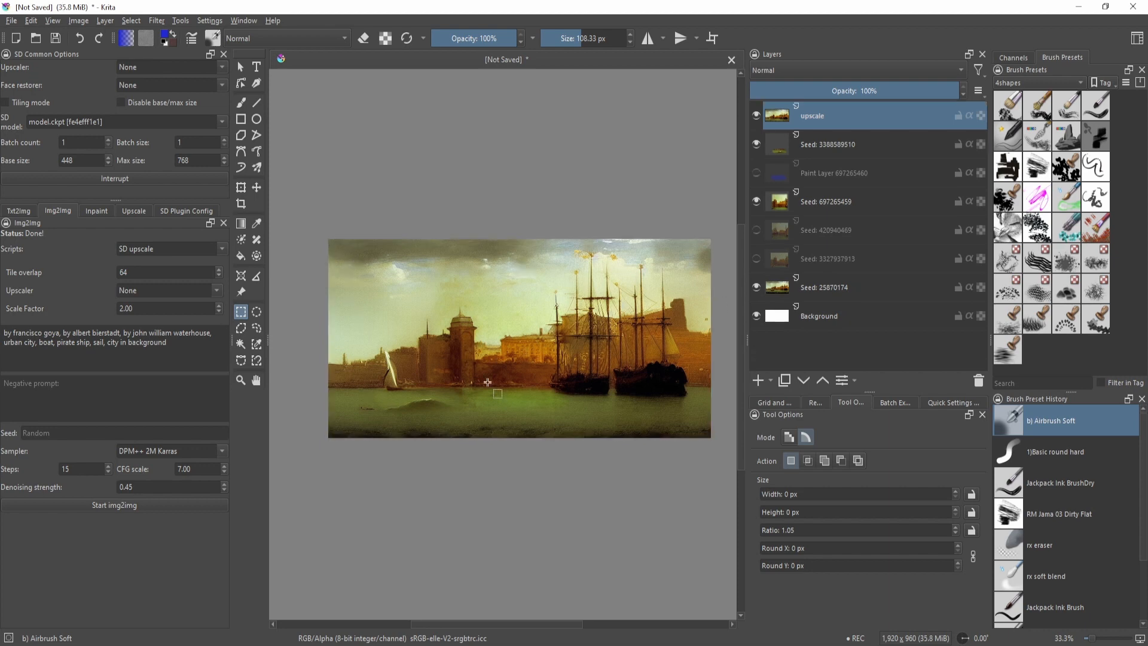
# Examine the painting from a distance and inspect the tower's detail up close
pyautogui.scroll(-2, 458, 296)
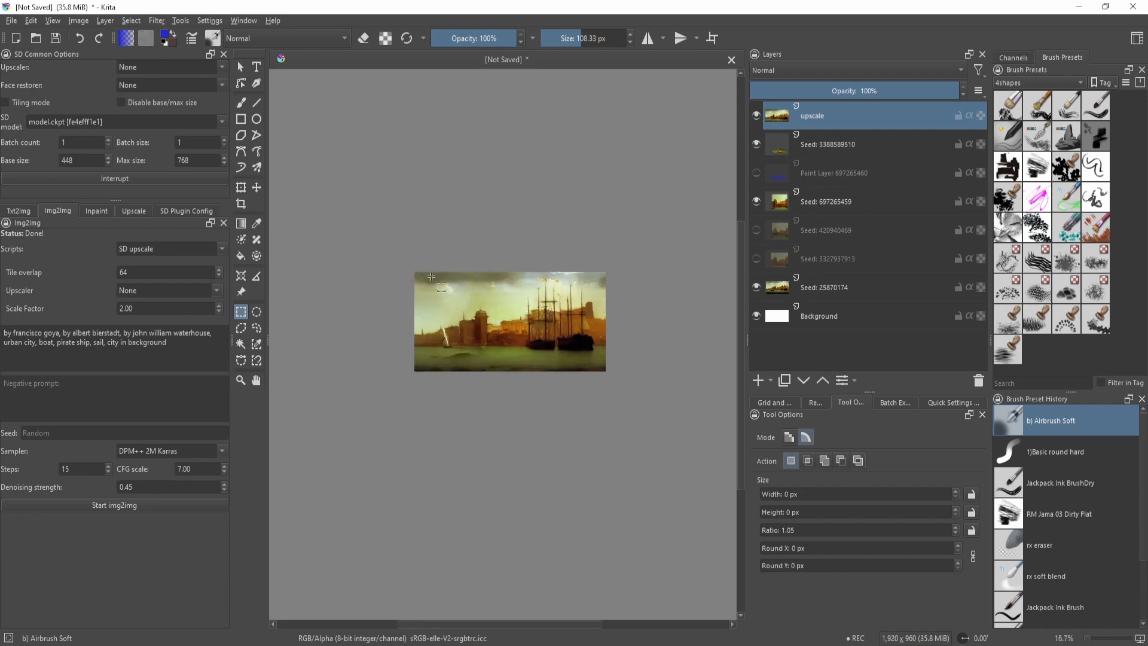
pyautogui.scroll(-1, 651, 439)
pyautogui.scroll(1, 652, 439)
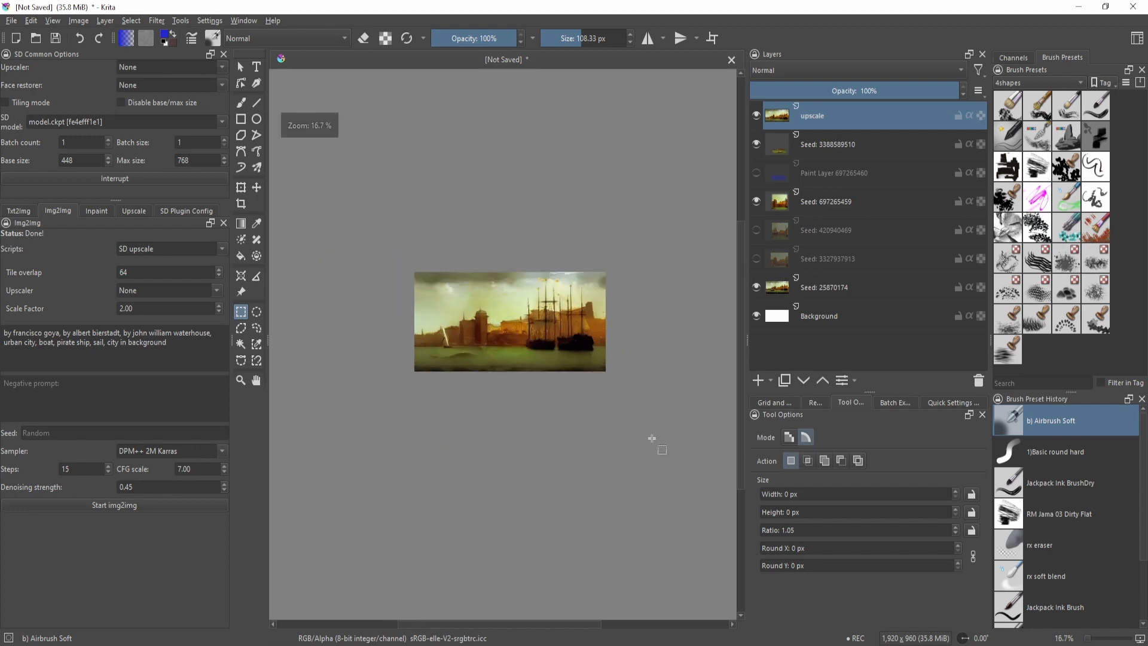
pyautogui.moveTo(651, 439); pyautogui.dragTo(640, 424)
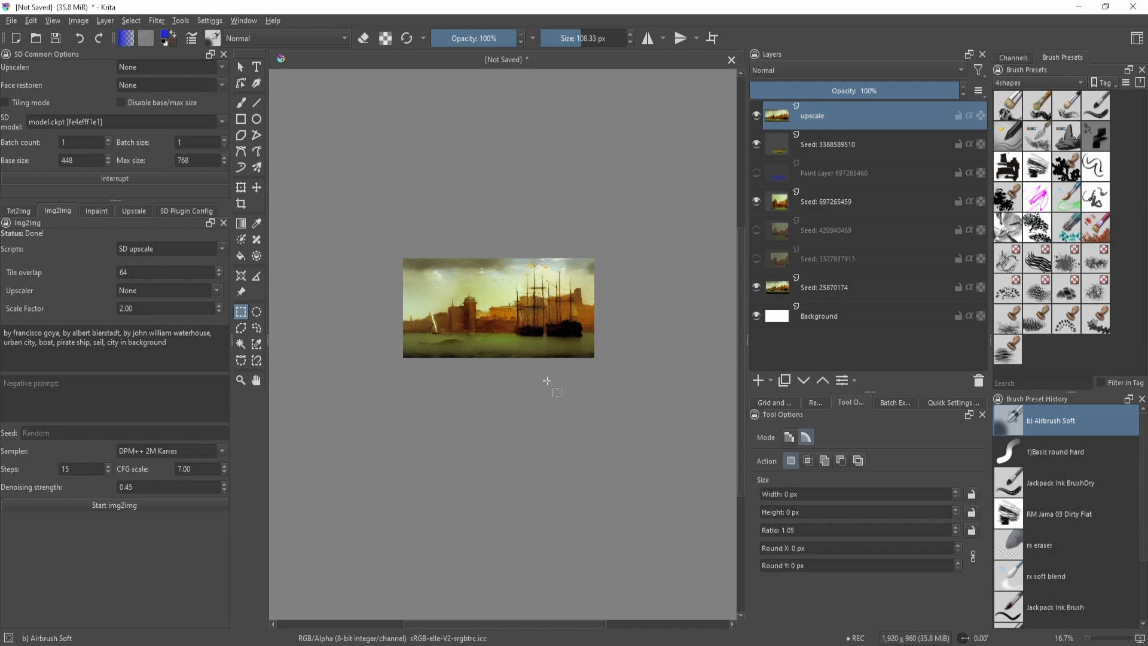
pyautogui.scroll(6, 466, 281)
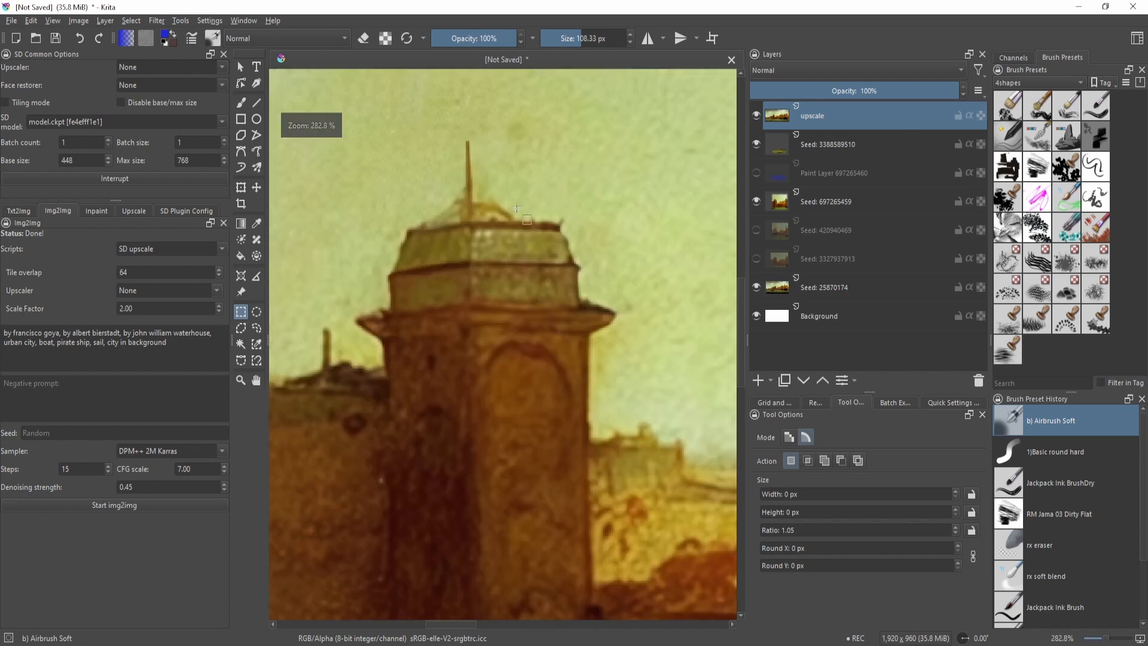
pyautogui.scroll(-4, 455, 259)
# Select the whole image, set the batch size to 5 and start img2img with the SD upscale script
pyautogui.hotkey('ctrl', 'a')
pyautogui.scroll(3, 588, 354)
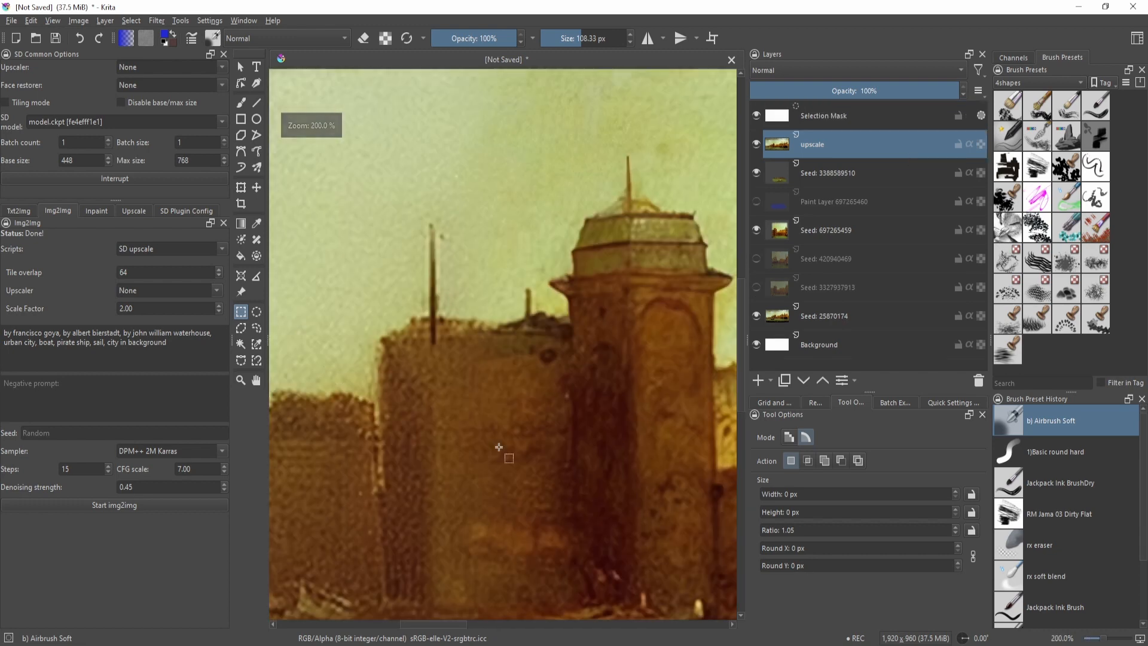
pyautogui.scroll(-4, 564, 241)
pyautogui.scroll(-2, 565, 240)
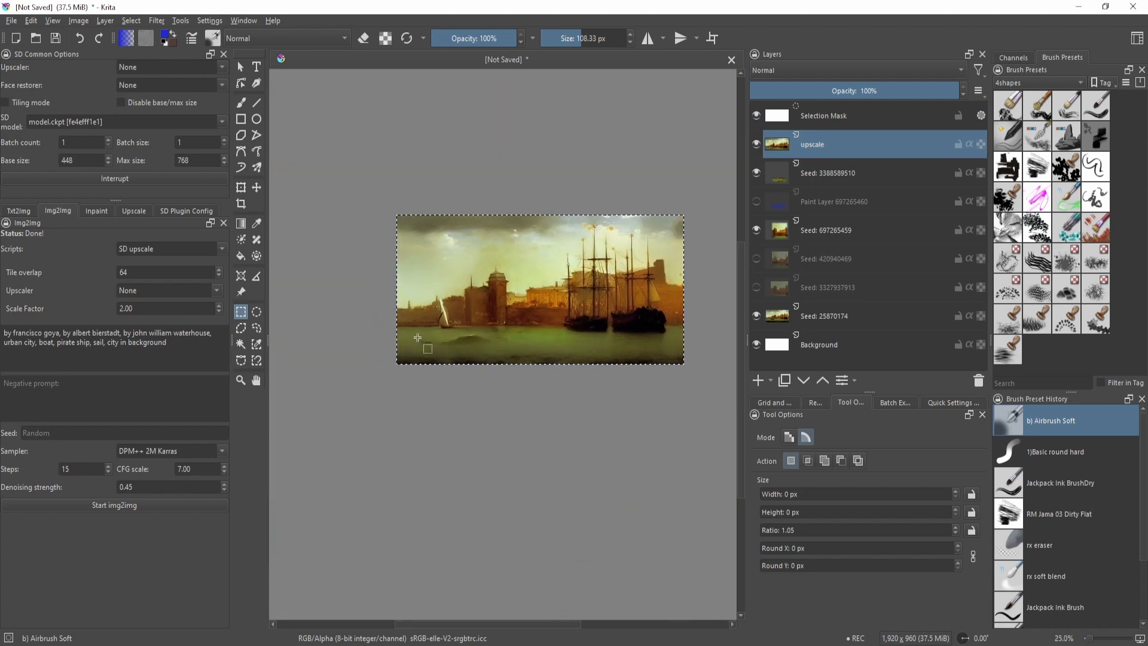
pyautogui.scroll(1, 539, 269)
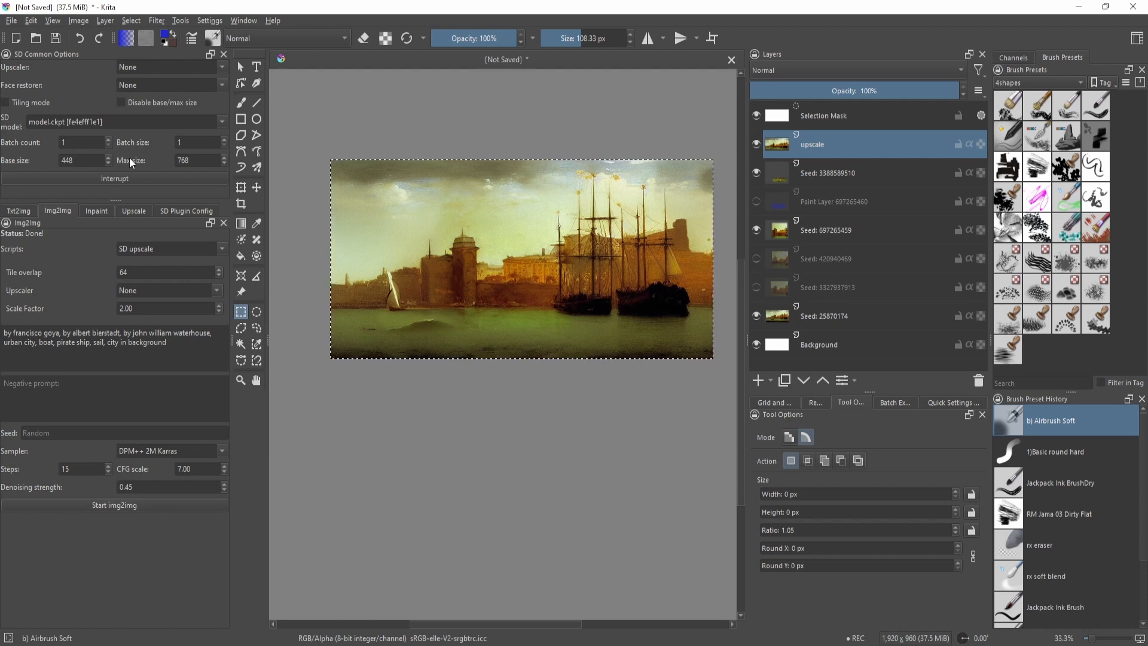
pyautogui.click(210, 141)
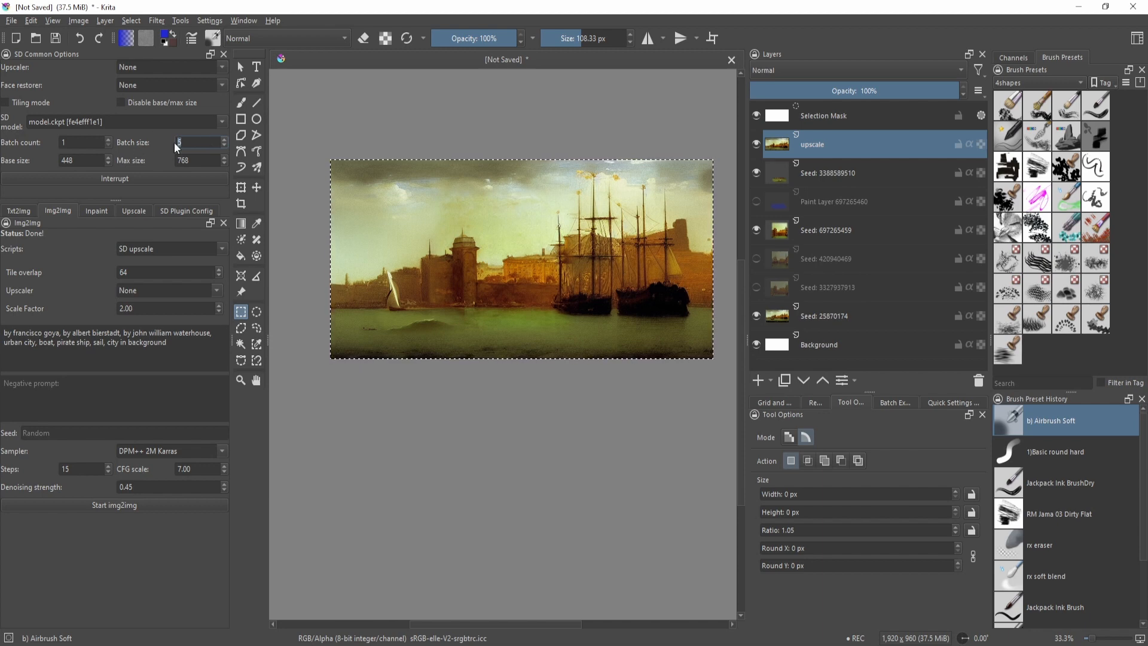
pyautogui.click(127, 502)
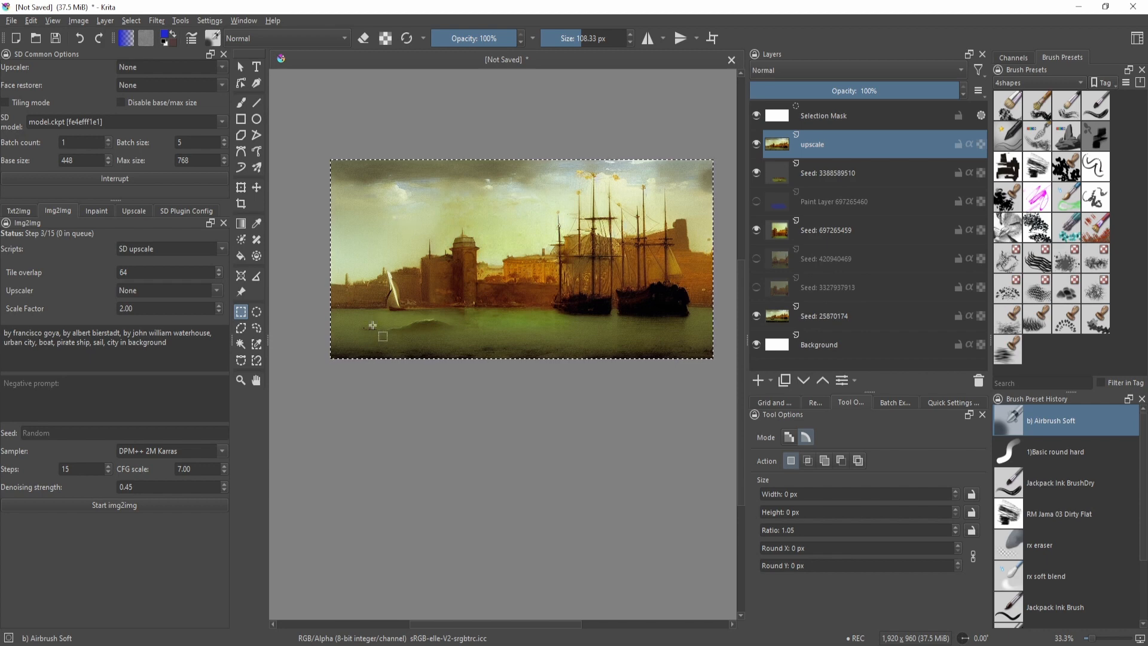
# Compare the new SD upscale layer with the upscale layer beneath by toggling its visibility around the ships
pyautogui.scroll(2, 423, 240)
pyautogui.scroll(-1, 423, 240)
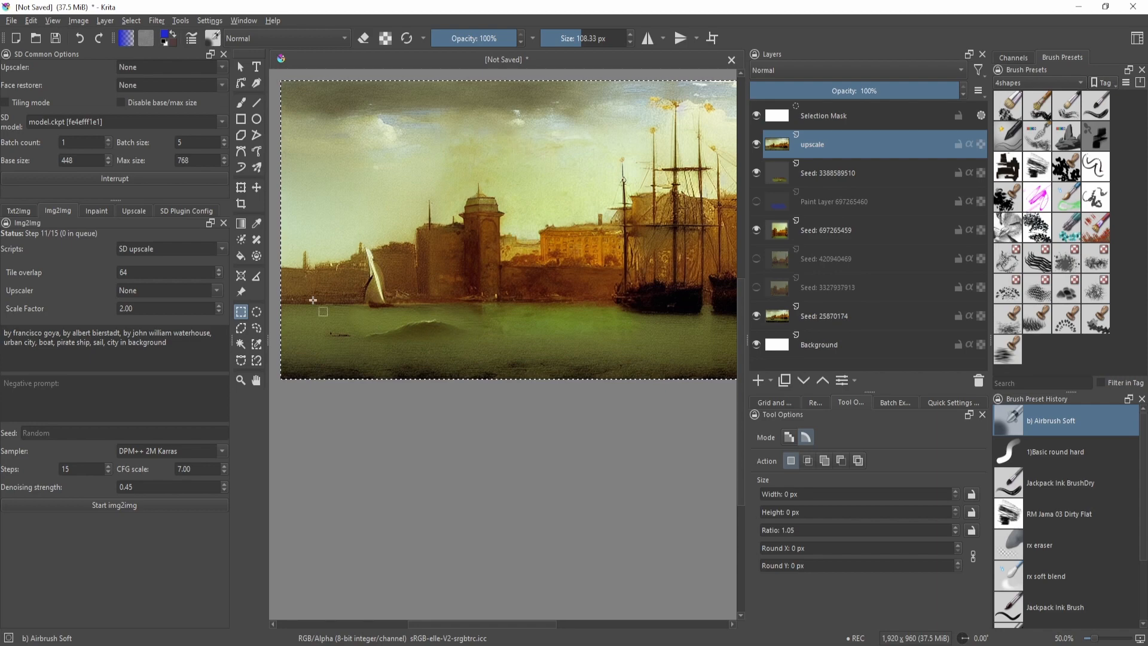
pyautogui.scroll(3, 502, 263)
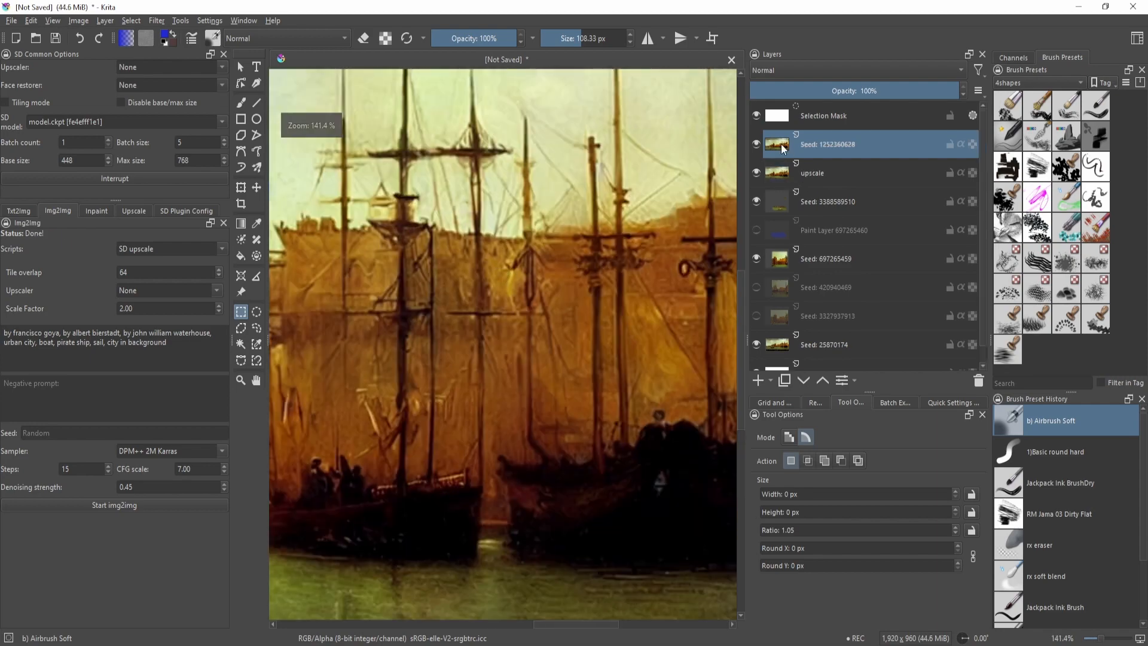
pyautogui.click(756, 145)
pyautogui.click(757, 144)
pyautogui.click(757, 144)
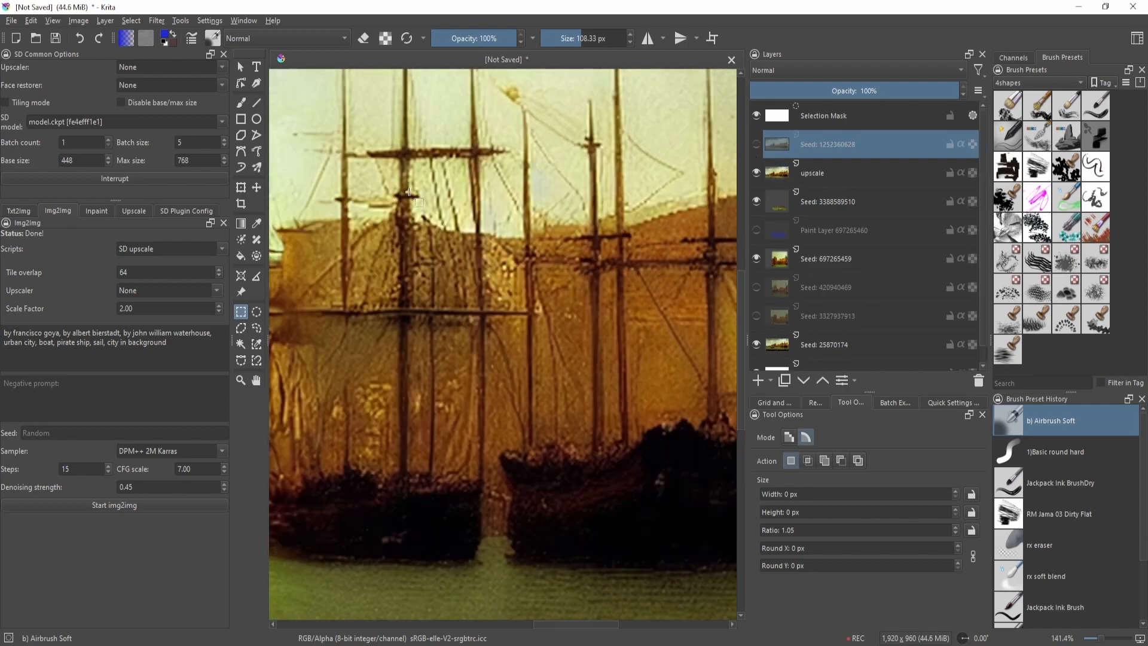
pyautogui.click(759, 146)
pyautogui.click(760, 146)
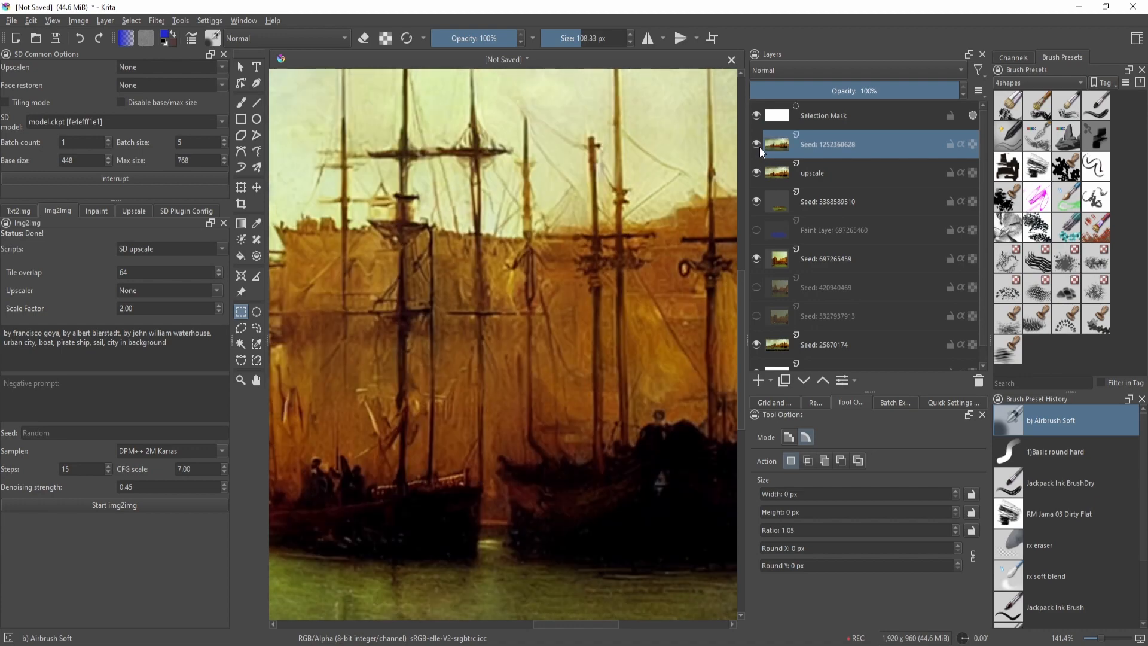
pyautogui.click(760, 146)
# Compare the rigging and the orange waterfront building up close with the SD upscale layer shown and hidden
pyautogui.scroll(2, 478, 248)
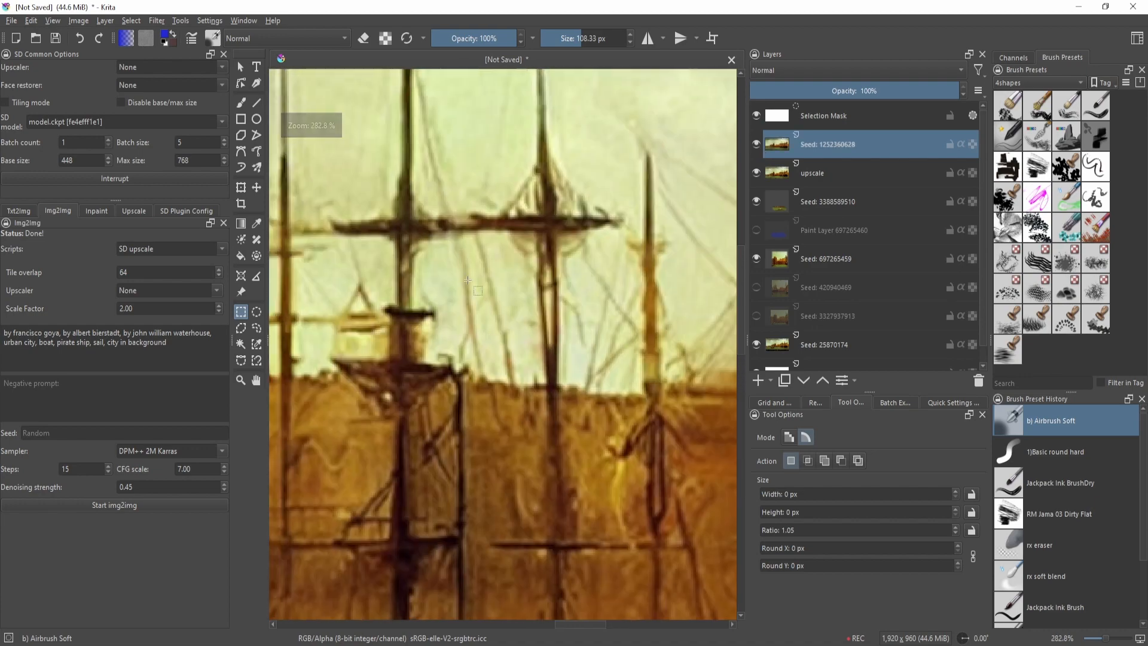
pyautogui.click(756, 147)
pyautogui.click(759, 146)
pyautogui.click(759, 146)
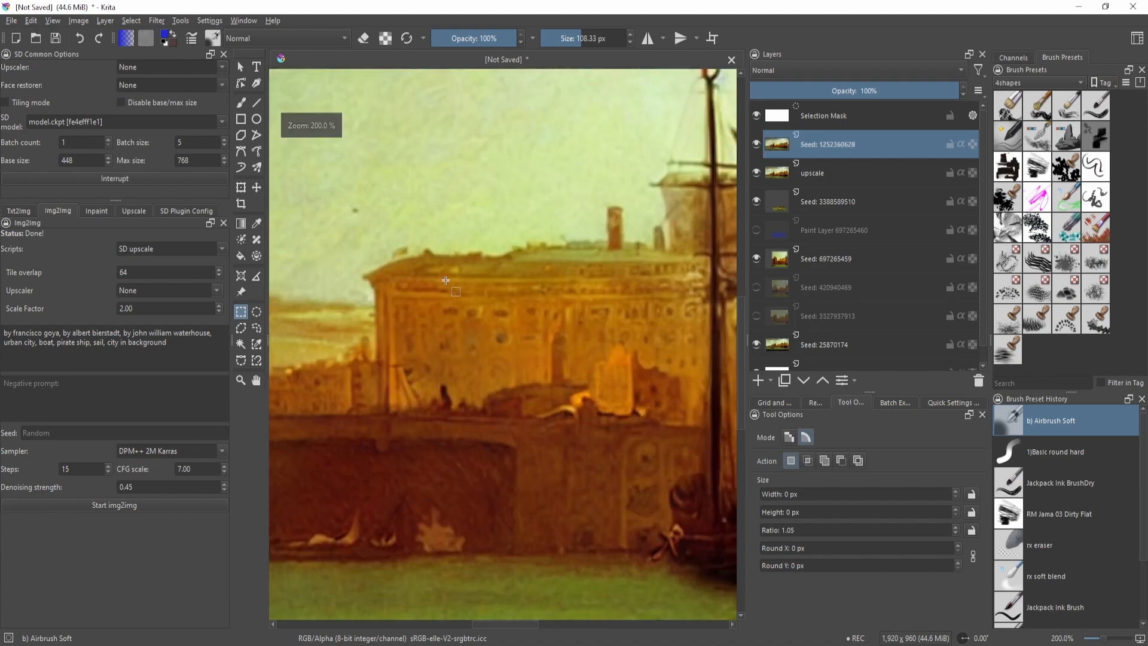
pyautogui.click(756, 144)
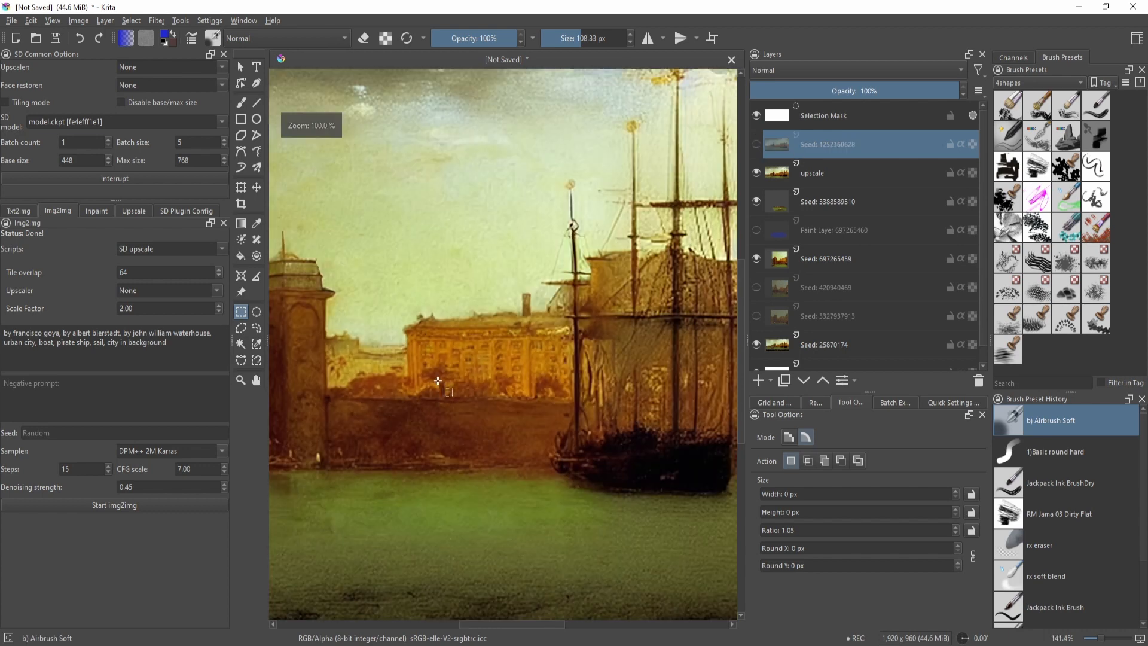
pyautogui.click(756, 144)
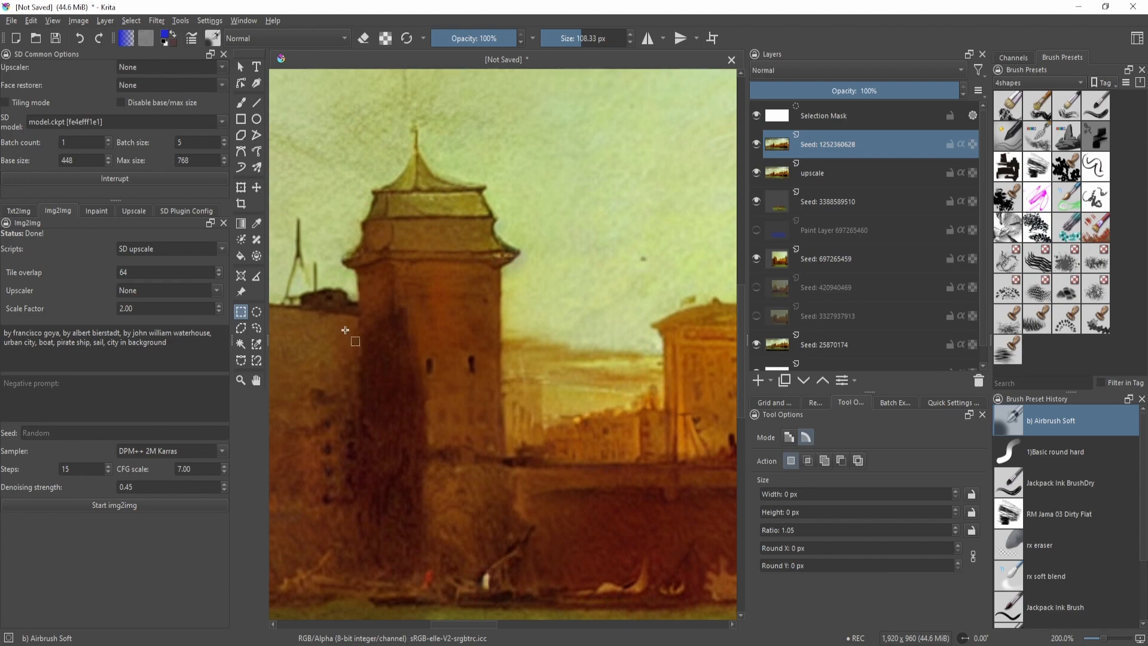
# Examine the tower, the small sailboat and the water in the SD upscale result
pyautogui.scroll(-2, 392, 378)
pyautogui.moveTo(393, 378); pyautogui.dragTo(595, 388)
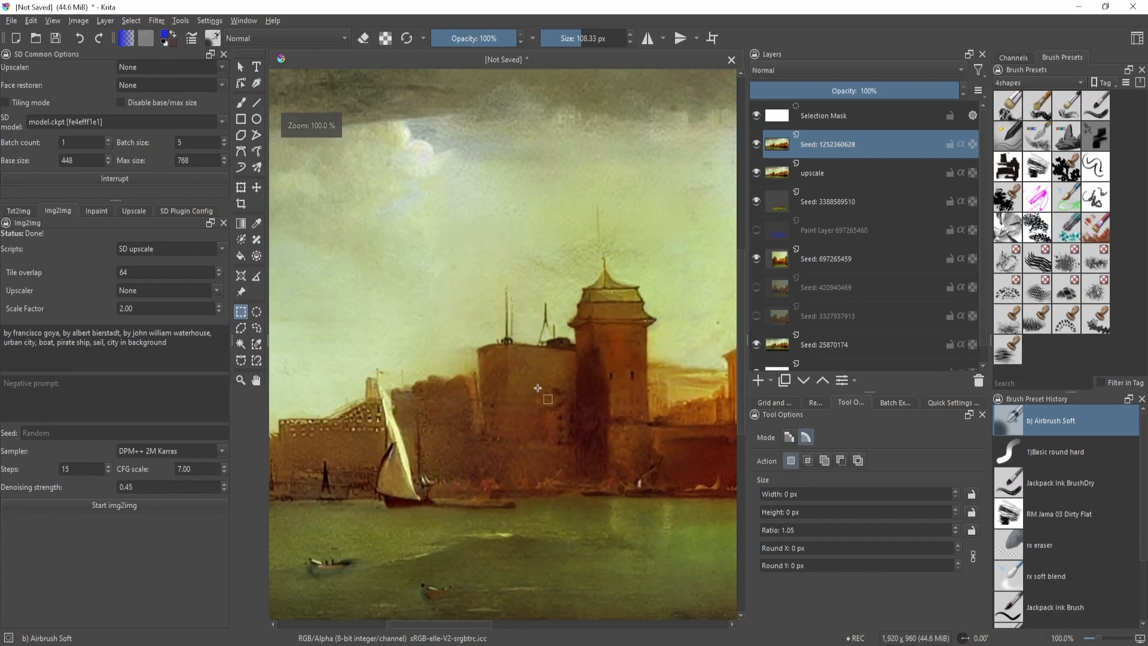
pyautogui.moveTo(359, 463); pyautogui.dragTo(533, 397)
pyautogui.scroll(3, 533, 397)
pyautogui.scroll(-1, 532, 397)
pyautogui.scroll(-3, 530, 462)
pyautogui.moveTo(530, 462); pyautogui.dragTo(368, 370)
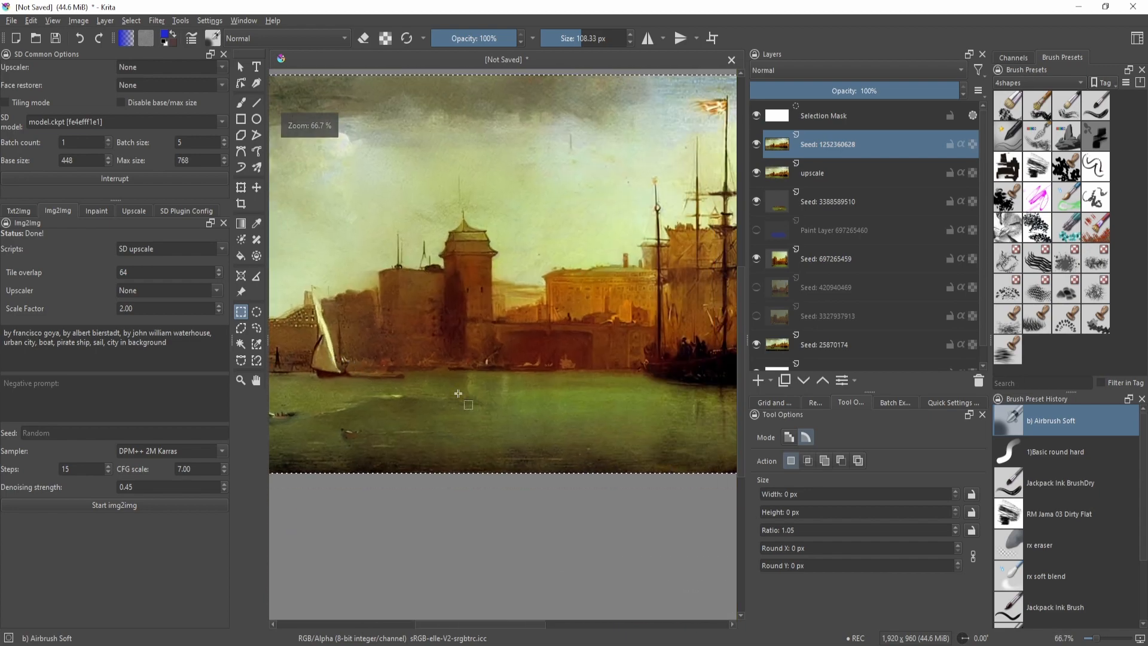
# Compare the whole painting from a distance with the SD upscale layer hidden and shown, and check the waterfront building
pyautogui.scroll(-2, 367, 371)
pyautogui.click(758, 147)
pyautogui.click(756, 144)
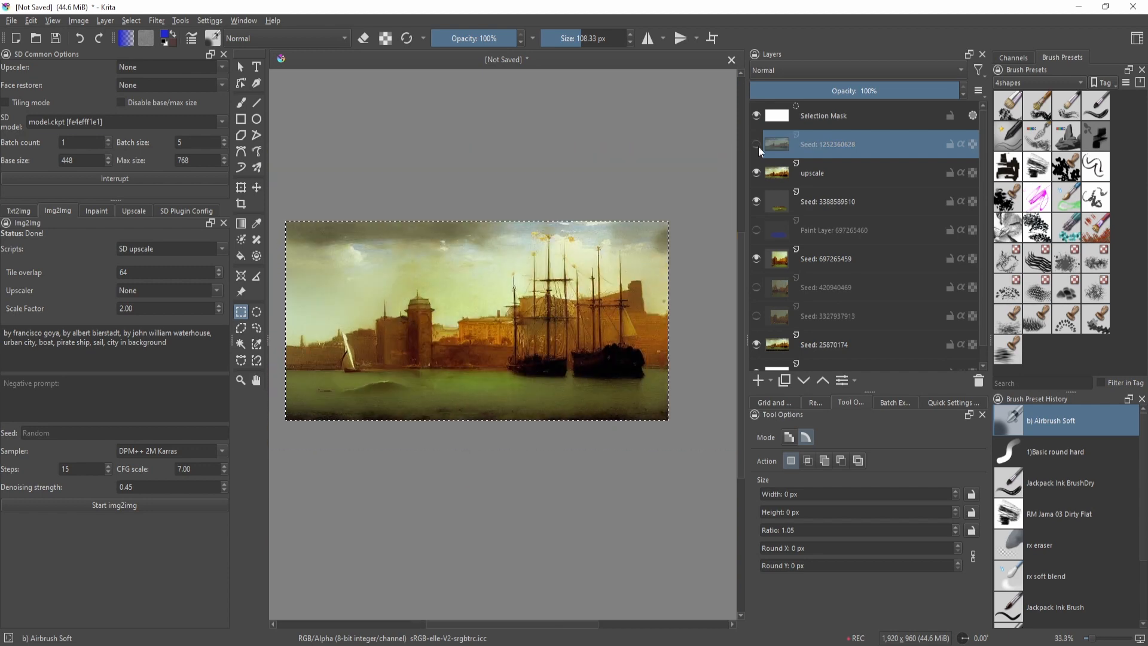
pyautogui.scroll(3, 475, 329)
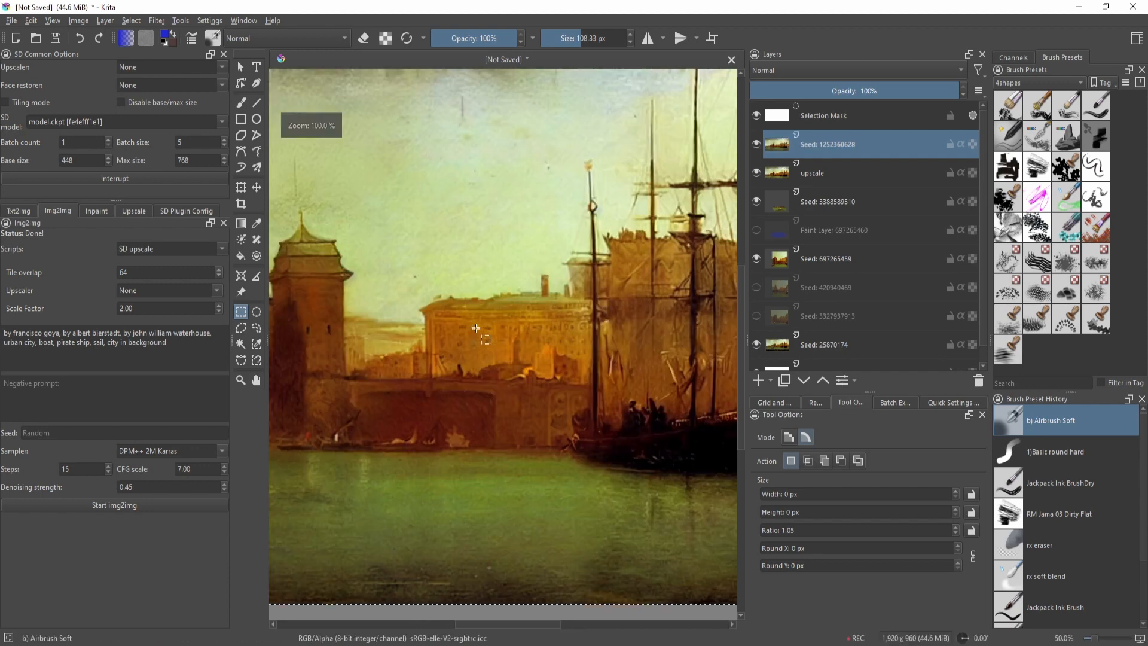
pyautogui.scroll(-1, 475, 329)
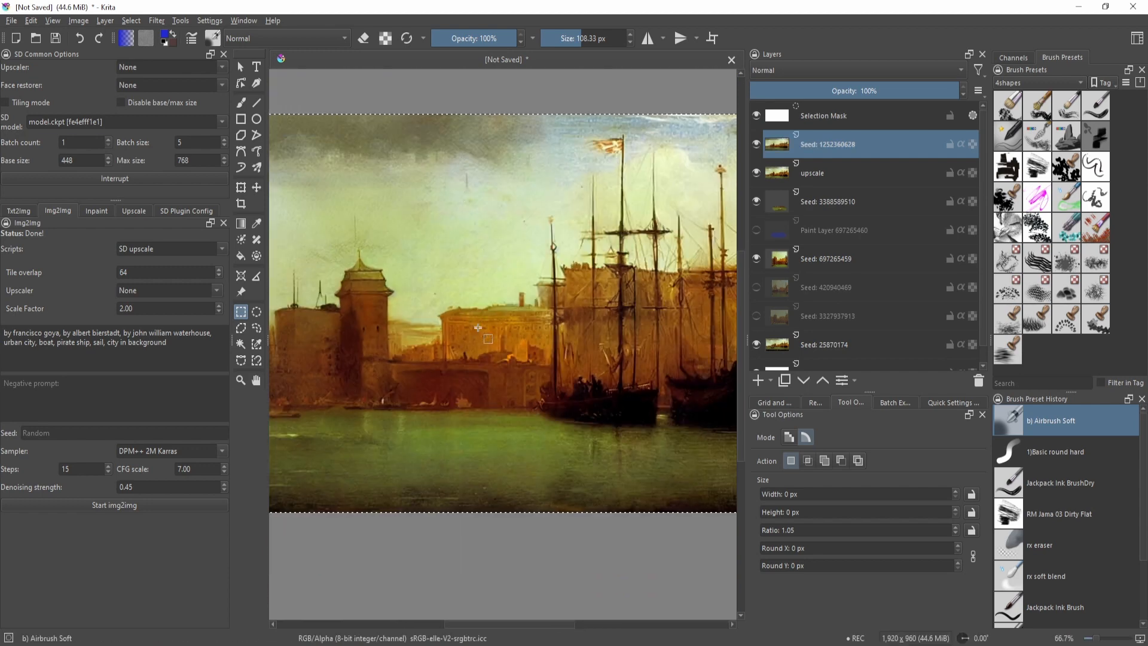
pyautogui.scroll(-2, 393, 281)
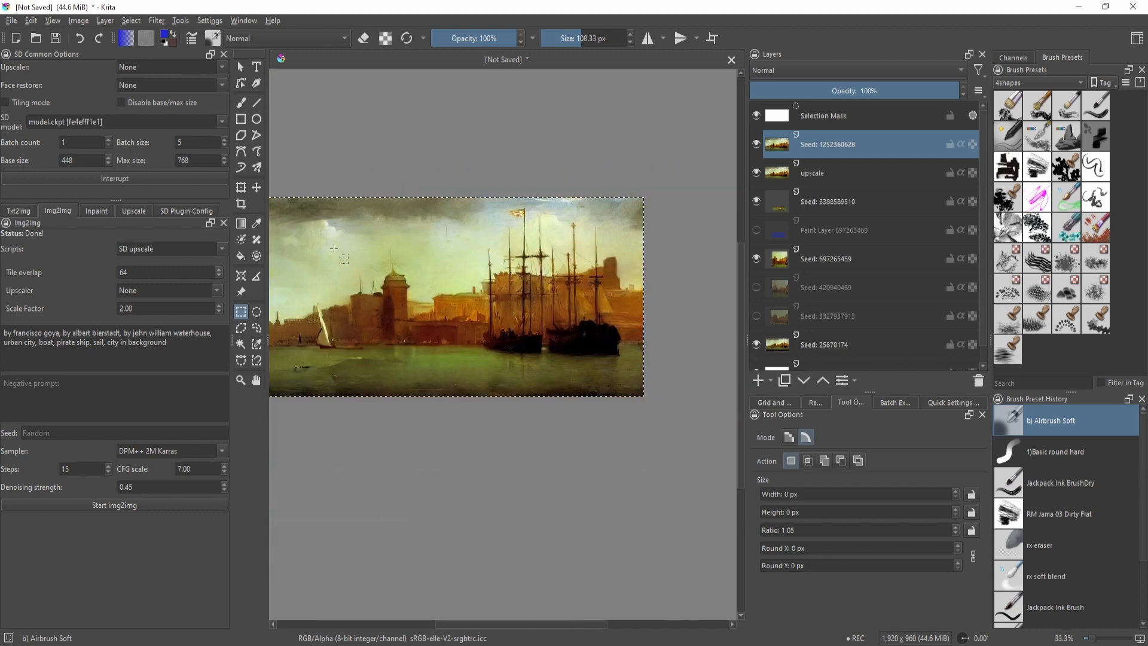
# Raise the img2img denoising strength to 0.62 and start another SD upscale run on the whole image
pyautogui.scroll(1, 181, 490)
pyautogui.scroll(2, 181, 490)
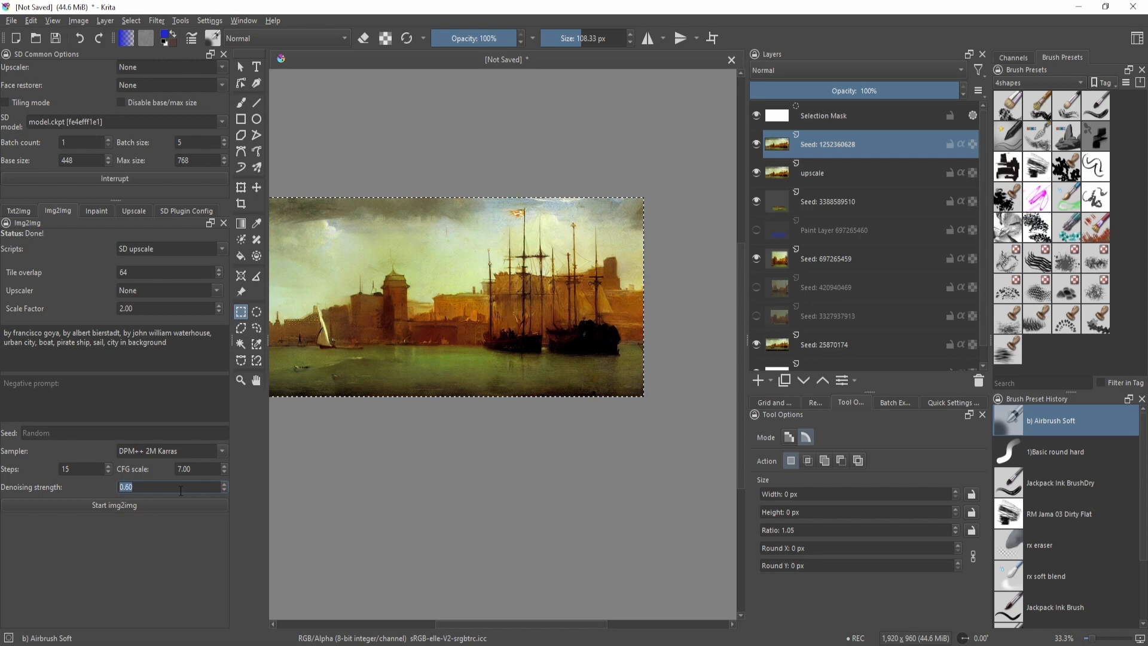
pyautogui.scroll(4, 419, 341)
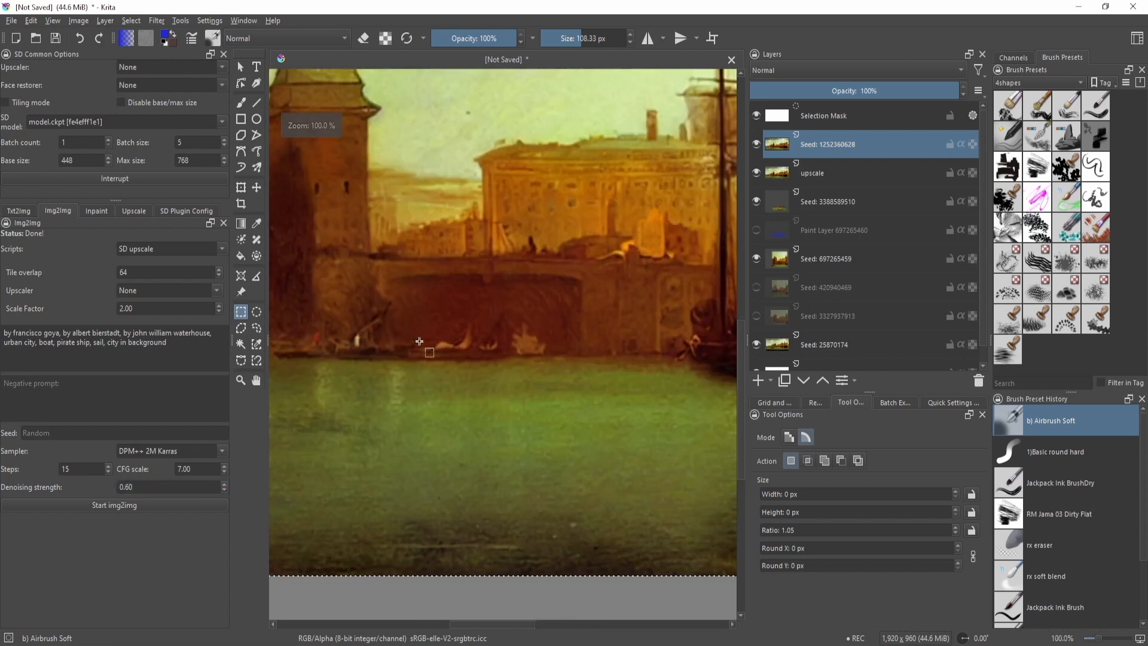
pyautogui.scroll(1, 167, 489)
pyautogui.scroll(-4, 475, 353)
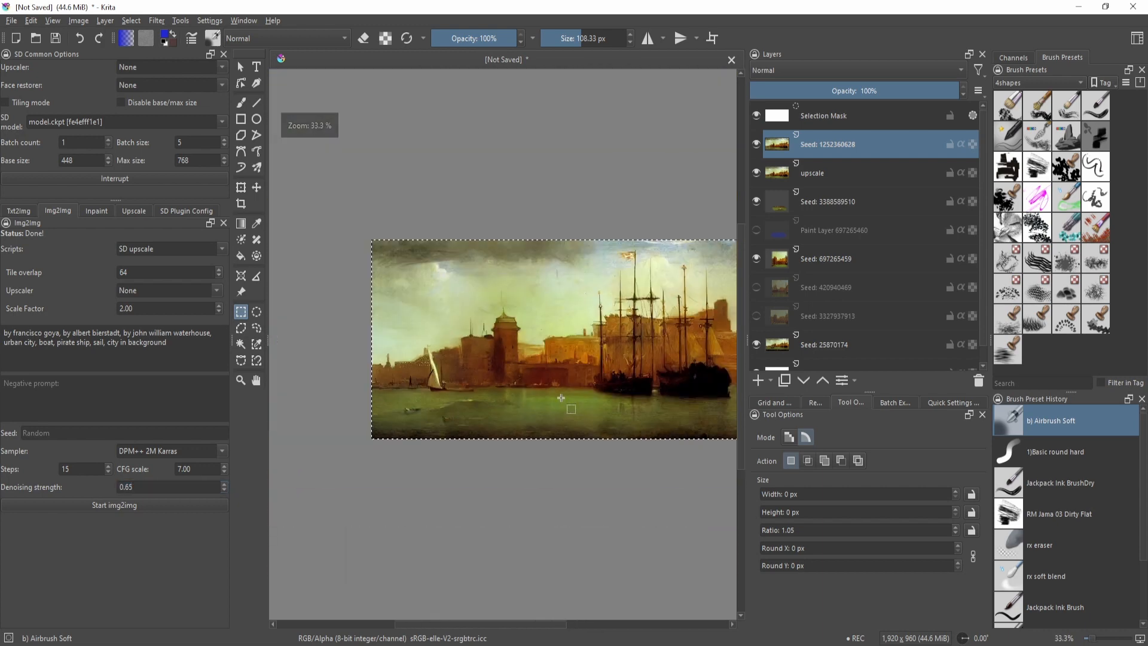
pyautogui.scroll(-1, 166, 490)
pyautogui.click(177, 508)
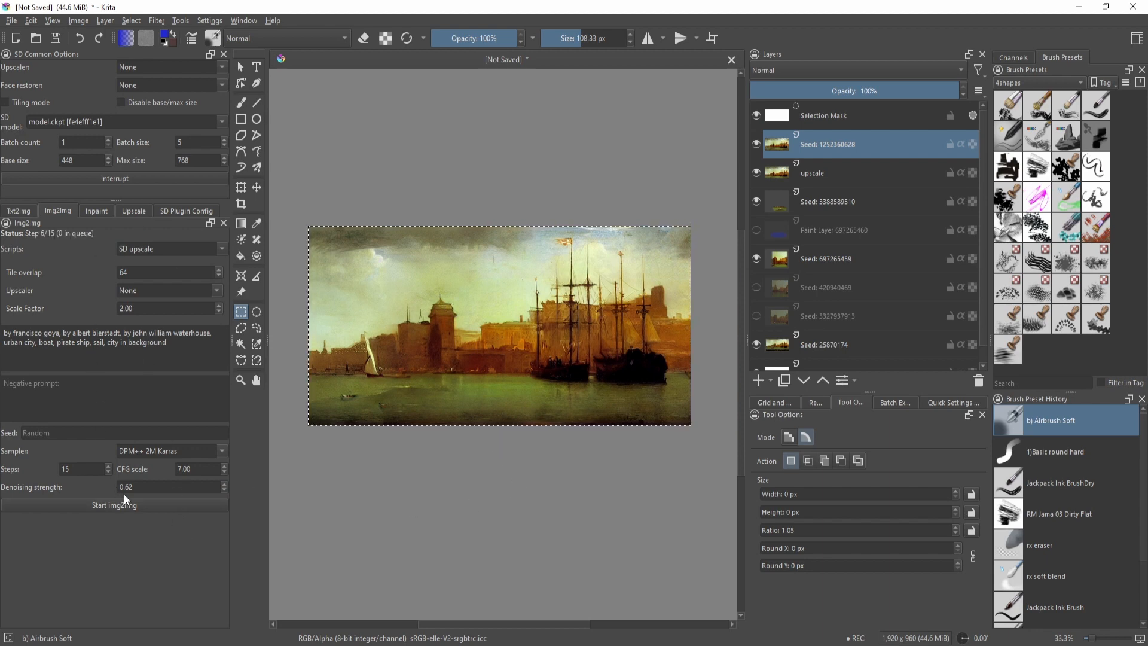
pyautogui.moveTo(165, 485); pyautogui.dragTo(121, 487)
pyautogui.click(161, 488)
# Inspect the new upscale result, outlining the large ship beside the spire with a selection about 329 by 333 px
pyautogui.scroll(1, 451, 388)
pyautogui.moveTo(436, 371); pyautogui.dragTo(553, 392)
pyautogui.scroll(2, 502, 359)
pyautogui.moveTo(387, 200)
pyautogui.mouseDown()
pyautogui.moveTo(574, 367)
pyautogui.moveTo(583, 399)
pyautogui.mouseUp()
pyautogui.moveTo(620, 429); pyautogui.dragTo(569, 382)
pyautogui.moveTo(483, 252); pyautogui.dragTo(538, 433)
pyautogui.scroll(-2, 515, 328)
pyautogui.scroll(2, 487, 396)
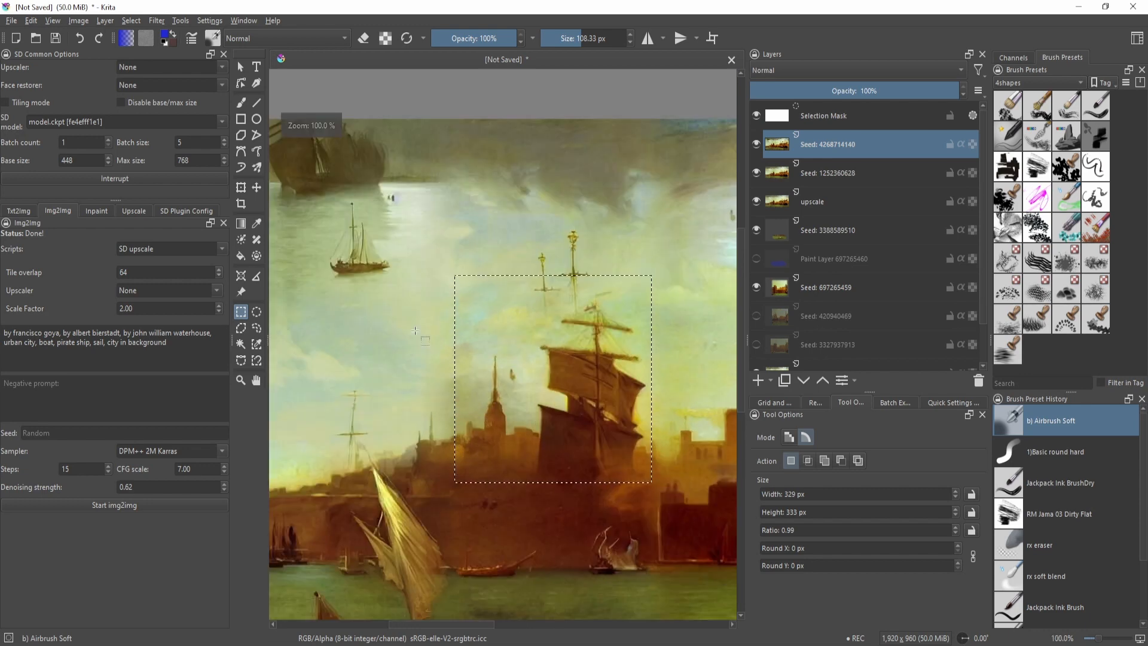
# Outline the main group of ships with a selection about 676 by 695 px and compare the newest layer with the one below
pyautogui.moveTo(390, 195); pyautogui.dragTo(459, 287)
pyautogui.moveTo(272, 167); pyautogui.dragTo(482, 386)
pyautogui.moveTo(459, 286); pyautogui.dragTo(563, 369)
pyautogui.scroll(-2, 504, 289)
pyautogui.moveTo(726, 465); pyautogui.dragTo(411, 362)
pyautogui.scroll(2, 530, 405)
pyautogui.scroll(-1, 530, 404)
pyautogui.moveTo(615, 470); pyautogui.dragTo(346, 181)
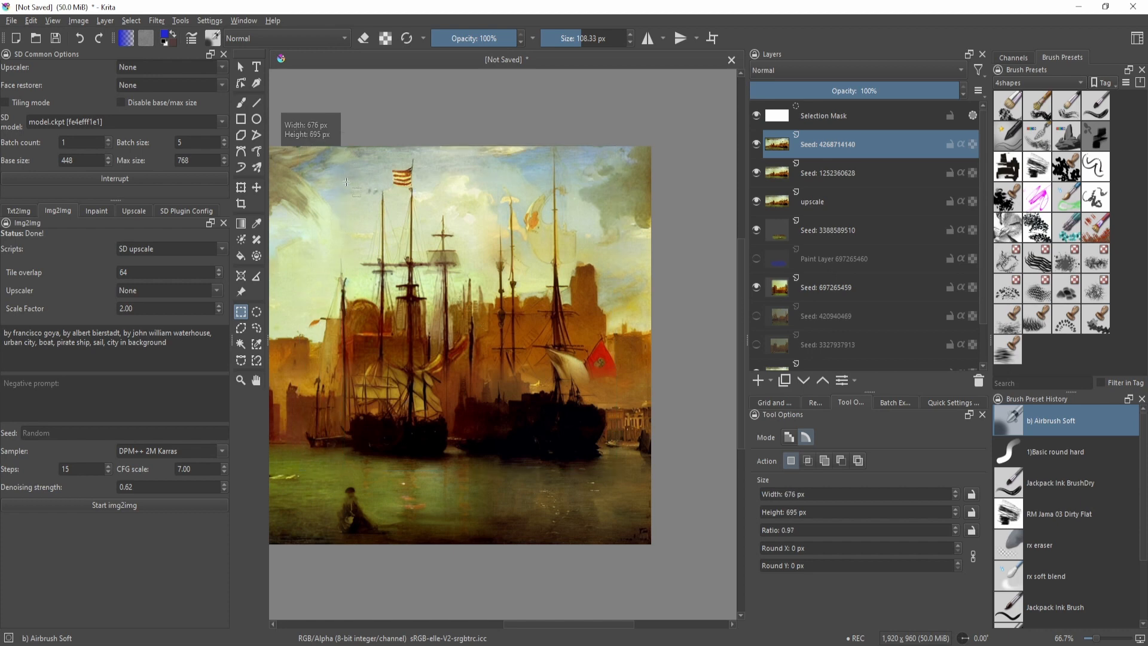
pyautogui.moveTo(479, 361); pyautogui.dragTo(554, 339)
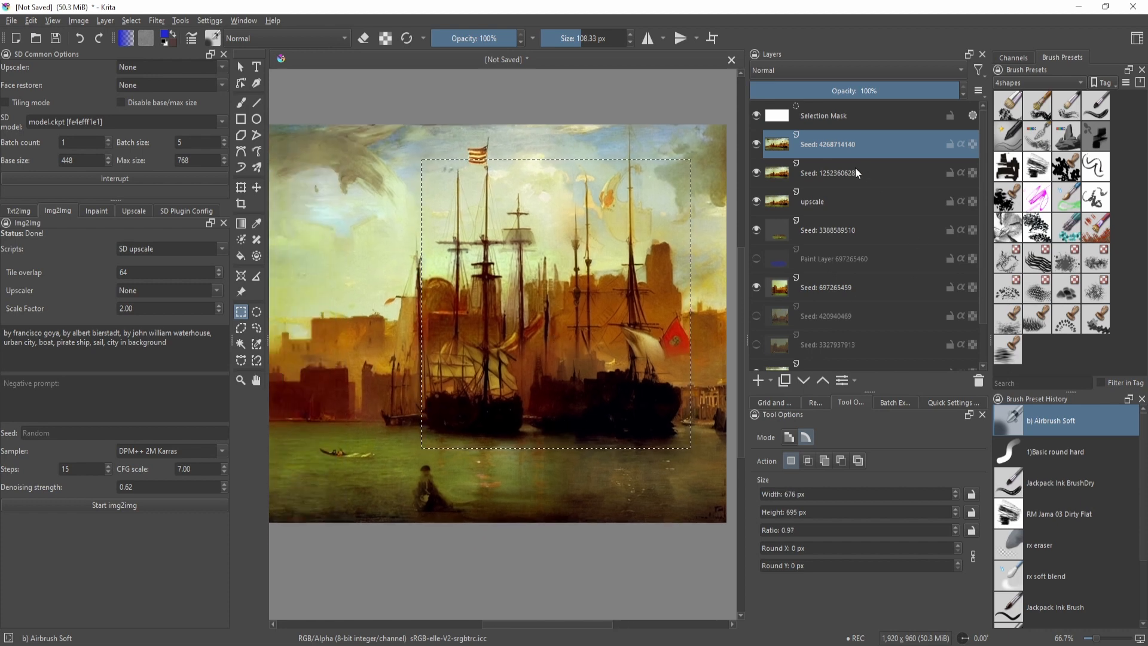
pyautogui.click(757, 146)
pyautogui.click(758, 146)
# Clear the selection and erase the newest layer's sky, skyline and extra ships with the rx eraser at 370.42 px, keeping the main ships and large sail
pyautogui.hotkey('ctrl', 'shift', 'a')
pyautogui.scroll(-1, 550, 256)
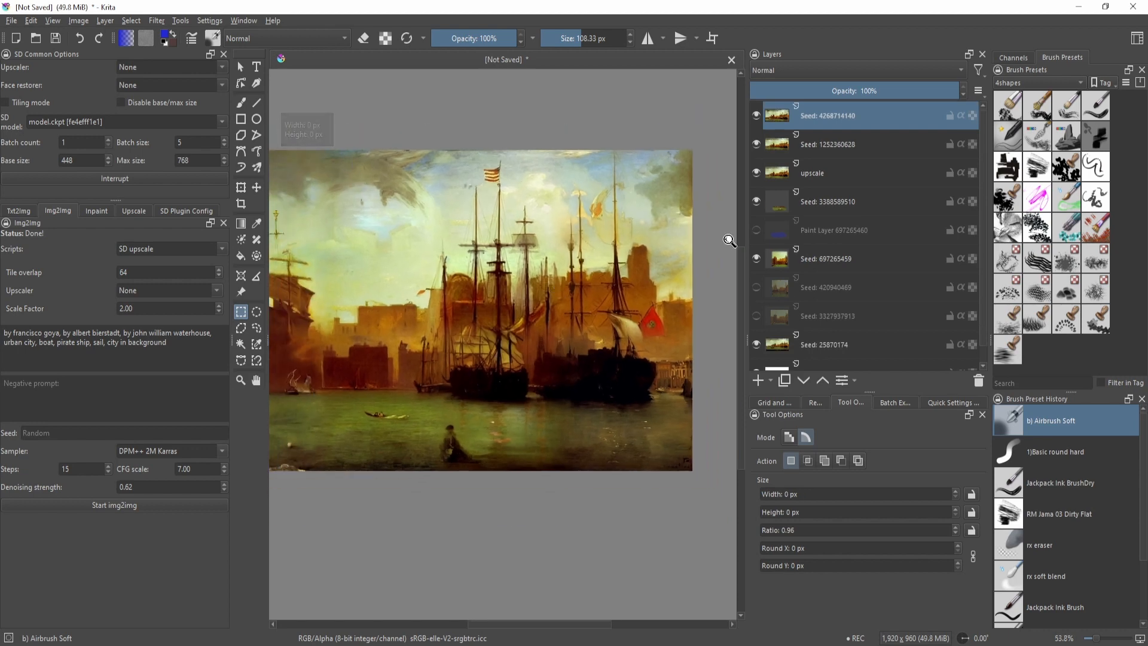
pyautogui.press('e')
pyautogui.scroll(-1, 492, 446)
pyautogui.moveTo(348, 504); pyautogui.dragTo(403, 476)
pyautogui.moveTo(421, 429); pyautogui.dragTo(507, 424)
pyautogui.moveTo(558, 455); pyautogui.dragTo(601, 448)
pyautogui.moveTo(344, 284); pyautogui.dragTo(345, 300)
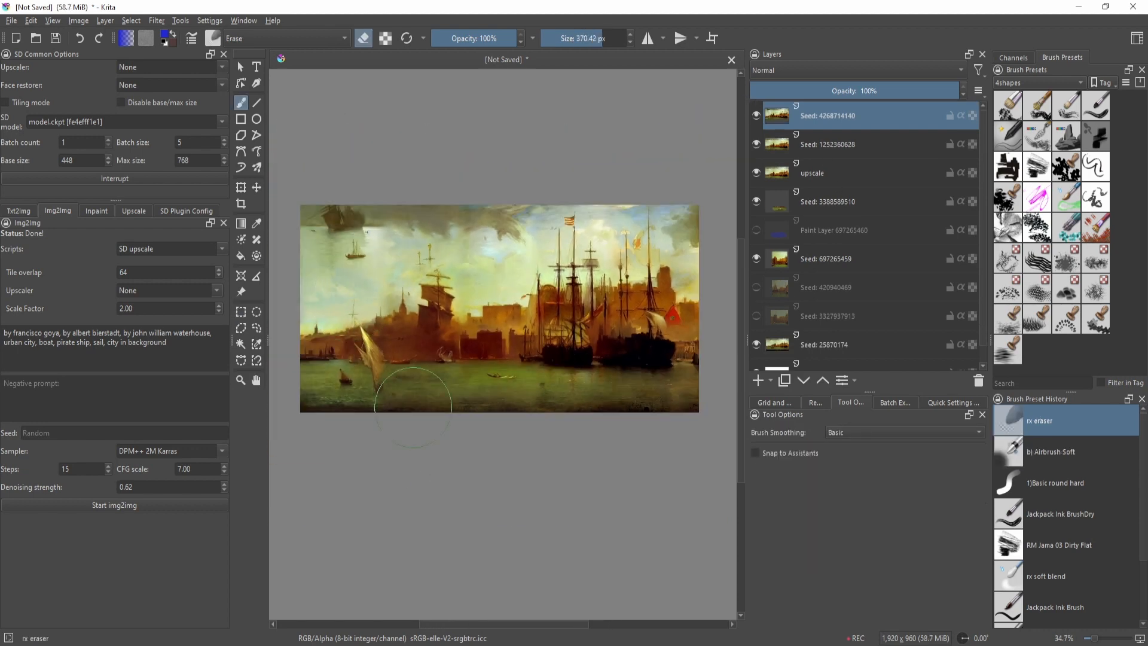
pyautogui.moveTo(519, 427); pyautogui.dragTo(524, 403)
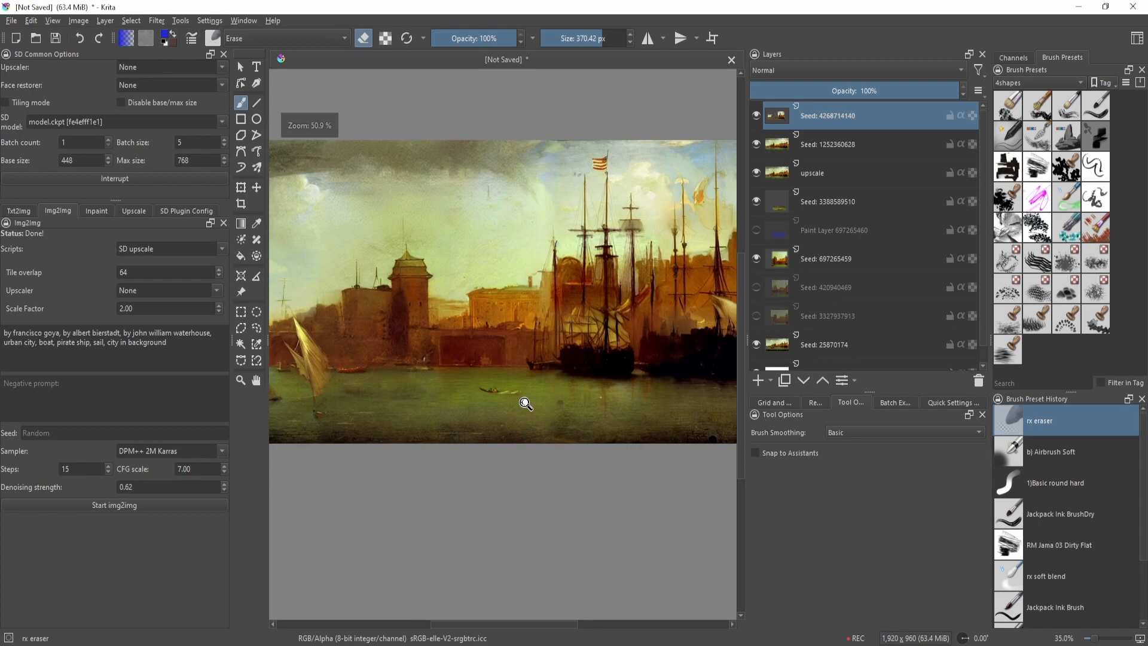
pyautogui.moveTo(619, 328); pyautogui.dragTo(443, 377)
pyautogui.moveTo(457, 410); pyautogui.dragTo(481, 383)
pyautogui.scroll(2, 481, 383)
# Try painting dark brown strokes over the left ship's rigging with the Basic round hard brush at 22.79 px
pyautogui.press('/')
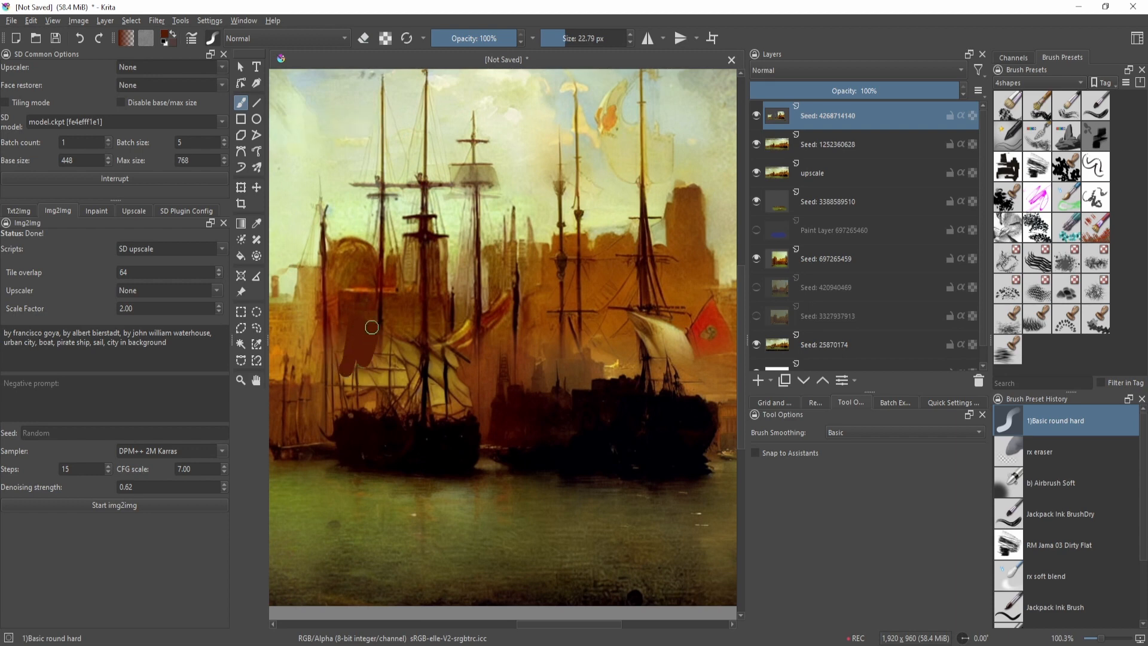
pyautogui.moveTo(514, 324); pyautogui.dragTo(515, 341)
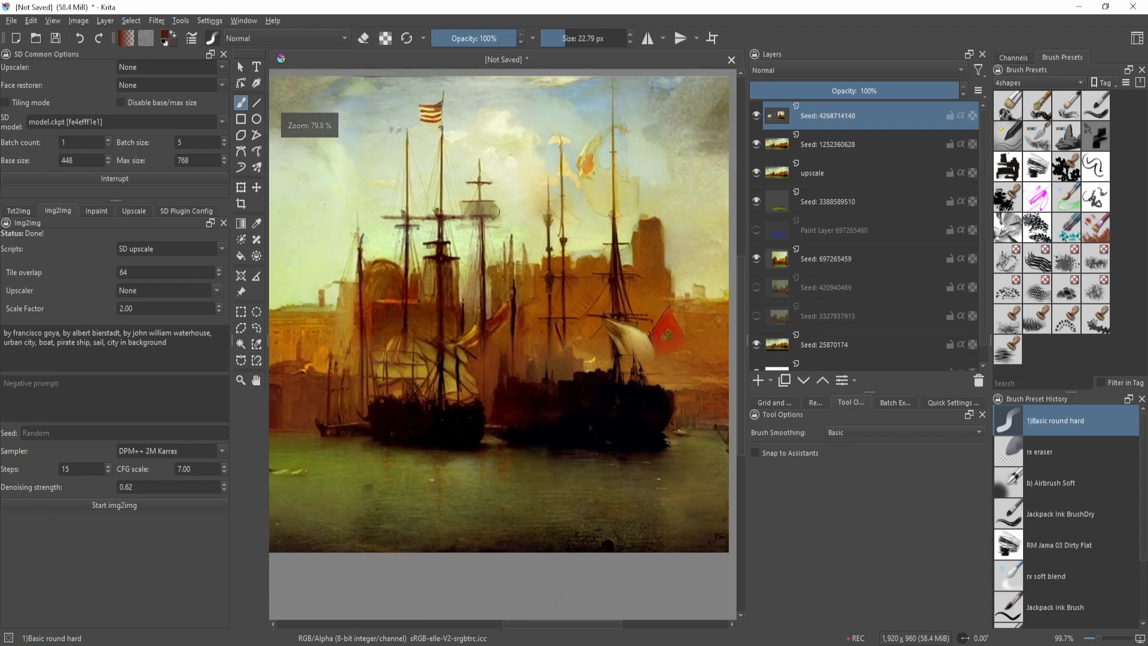
# Compare the whole painting with the partly erased top layer hidden and shown
pyautogui.moveTo(714, 317); pyautogui.dragTo(717, 374)
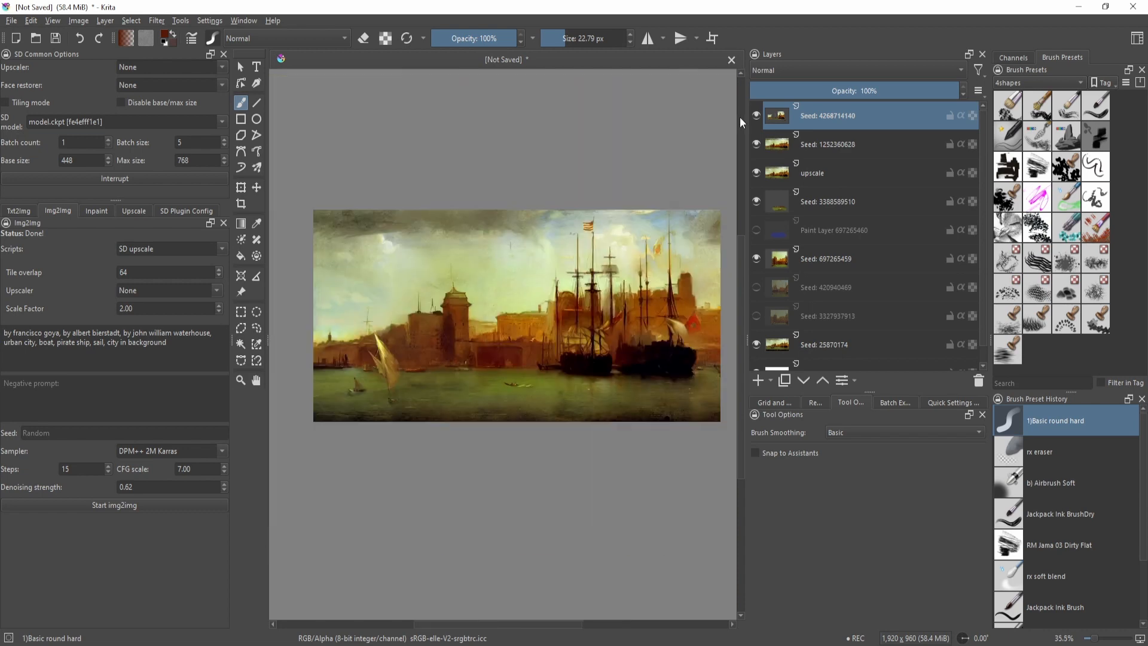
pyautogui.click(755, 121)
pyautogui.click(756, 121)
pyautogui.click(755, 121)
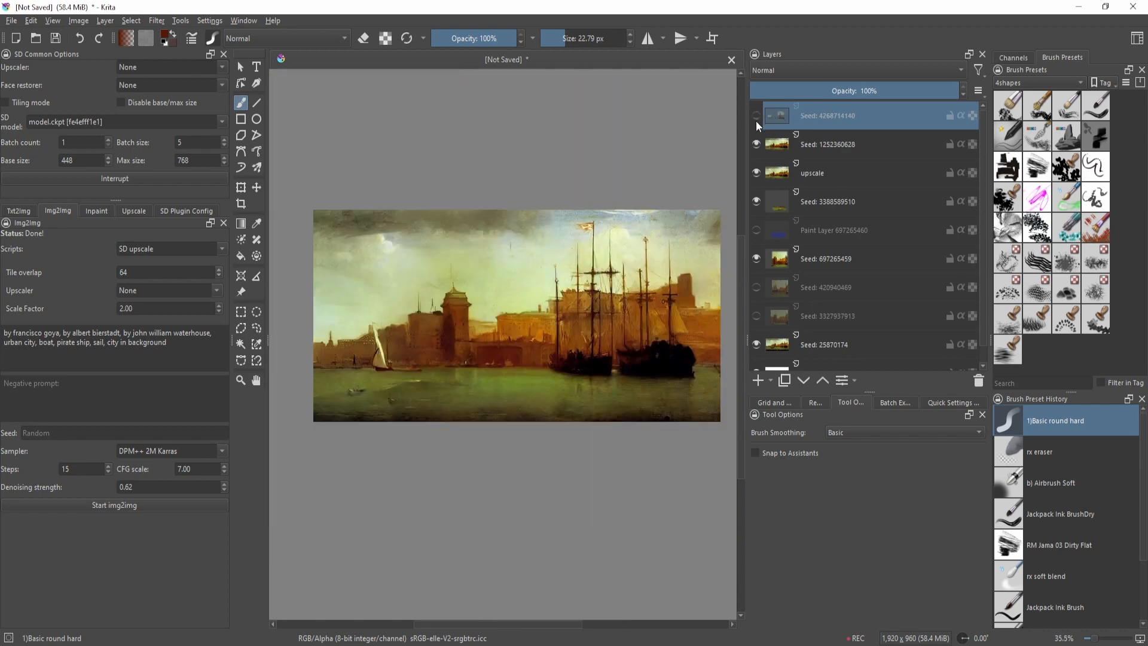
pyautogui.click(756, 121)
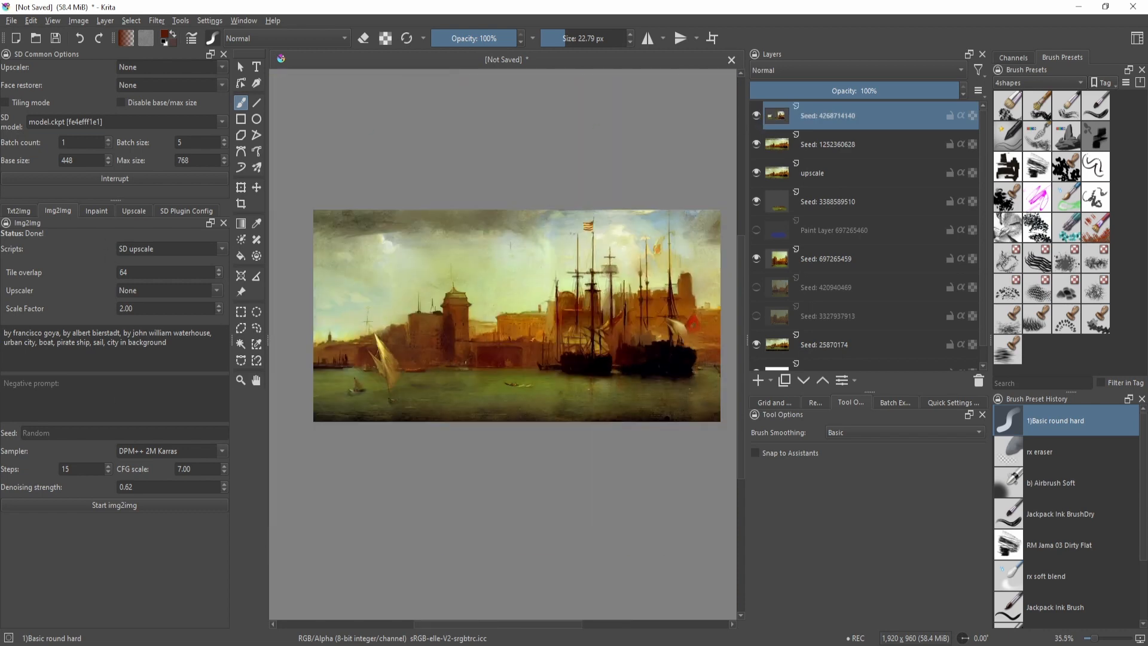